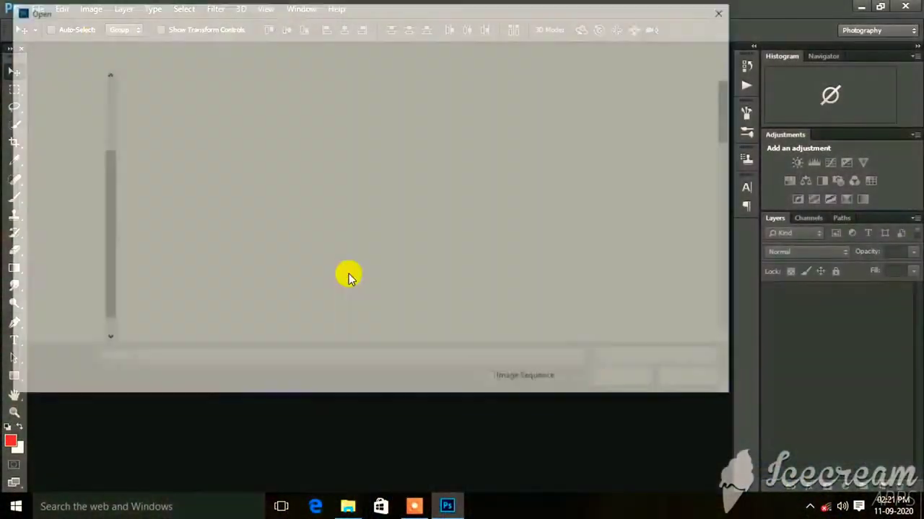
Browse to the Desktop and open DSC_0032.JPG as a new document
{"action": "scroll", "coordinate": [50, 144], "scroll_direction": "up", "scroll_amount": 3}
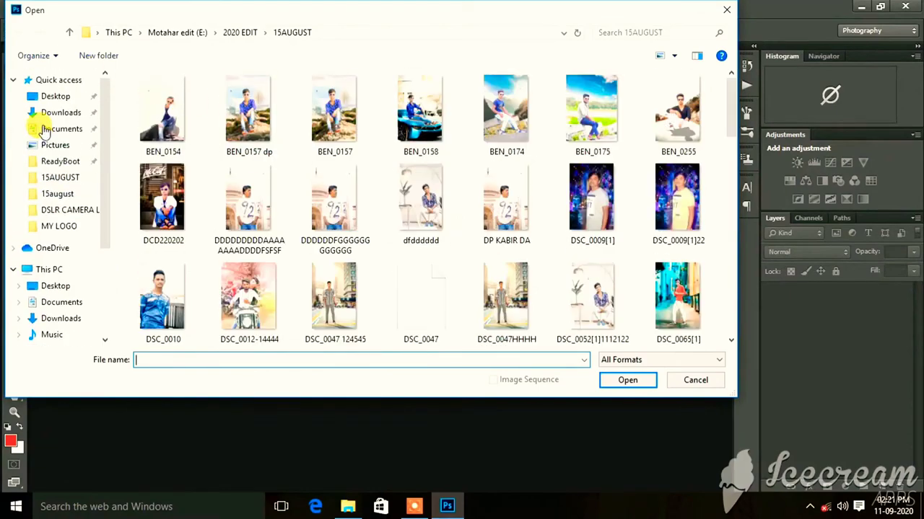
{"action": "left_click", "coordinate": [56, 96]}
{"action": "scroll", "coordinate": [447, 245], "scroll_direction": "down", "scroll_amount": 5}
{"action": "scroll", "coordinate": [484, 237], "scroll_direction": "up", "scroll_amount": 2}
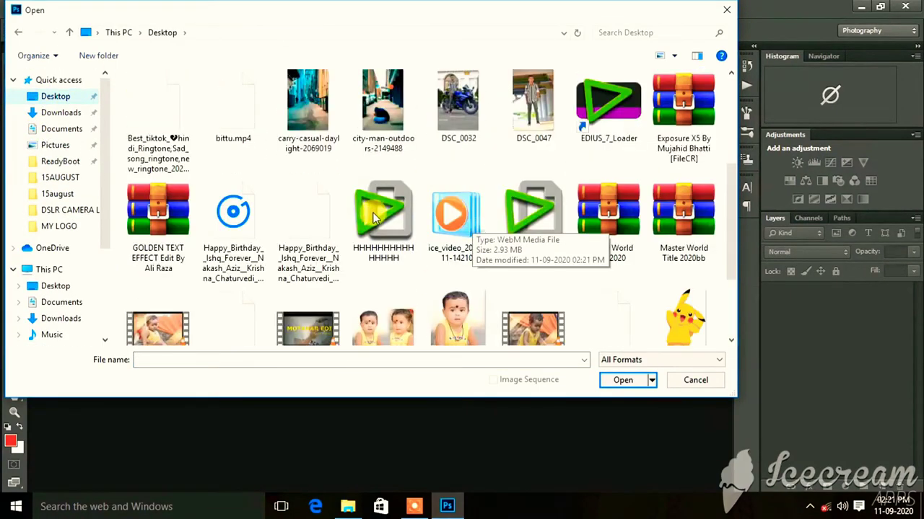
{"action": "double_click", "coordinate": [457, 116]}
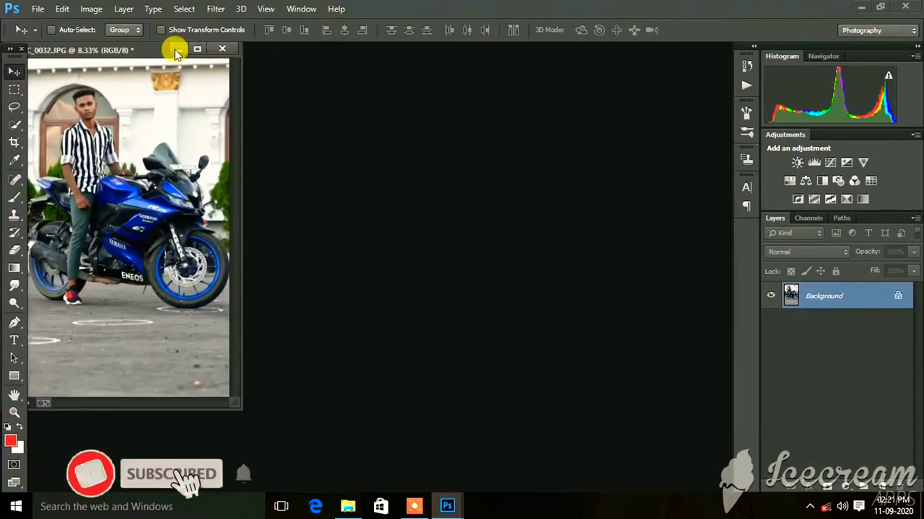
Dock the photo into the tabbed workspace and duplicate the Background as Layer 1
{"action": "left_click_drag", "start_coordinate": [175, 49], "coordinate": [339, 50]}
{"action": "scroll", "coordinate": [283, 115], "scroll_direction": "up", "scroll_amount": 3}
{"action": "scroll", "coordinate": [385, 148], "scroll_direction": "up", "scroll_amount": 2}
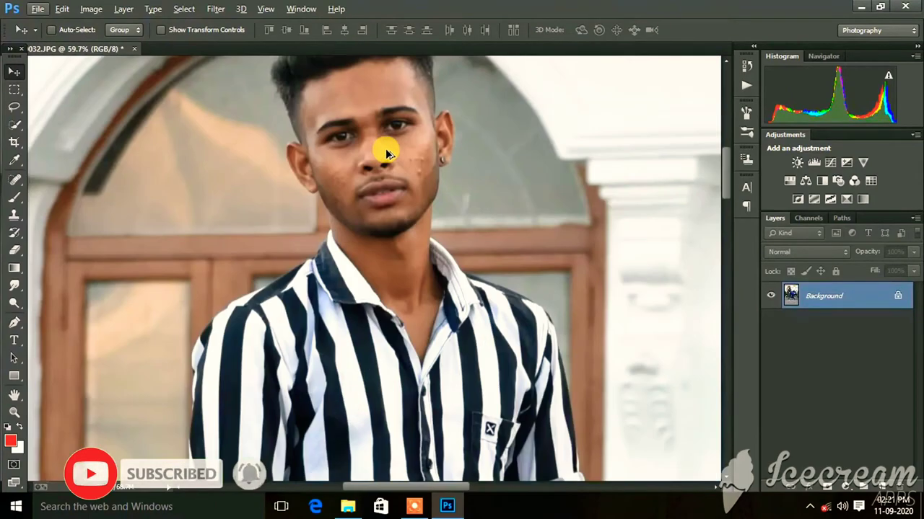
{"action": "key", "text": "ctrl+j"}
{"action": "scroll", "coordinate": [412, 225], "scroll_direction": "up", "scroll_amount": 1}
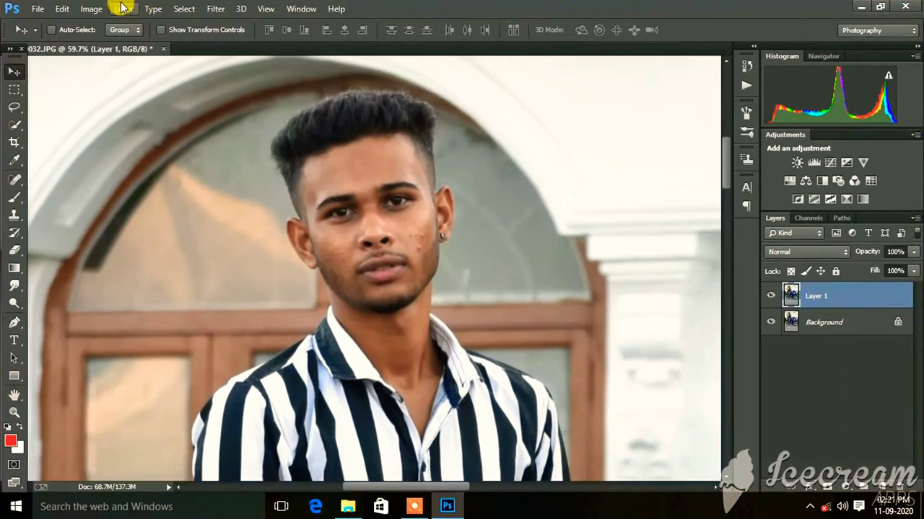
Apply Shadows/Highlights to Layer 1 with Shadows at 35%
{"action": "left_click", "coordinate": [92, 9]}
{"action": "mouse_move", "coordinate": [111, 44]}
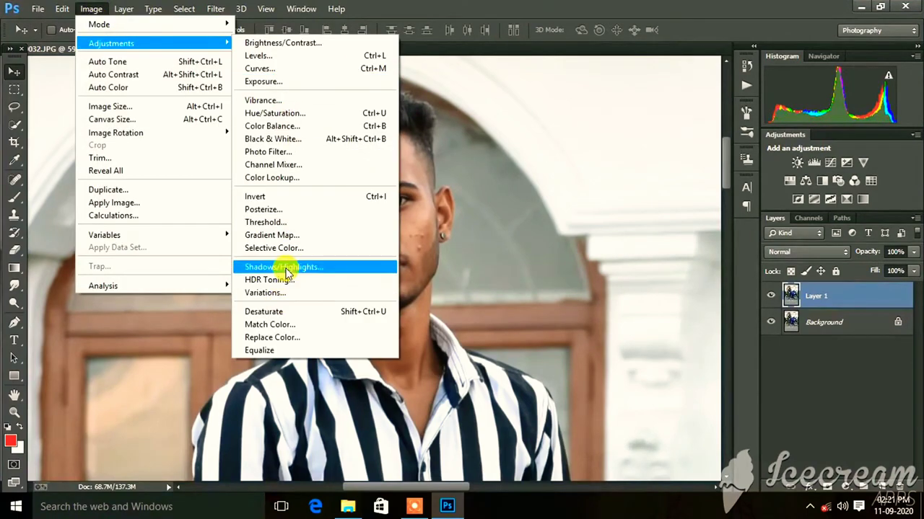
{"action": "left_click", "coordinate": [289, 268]}
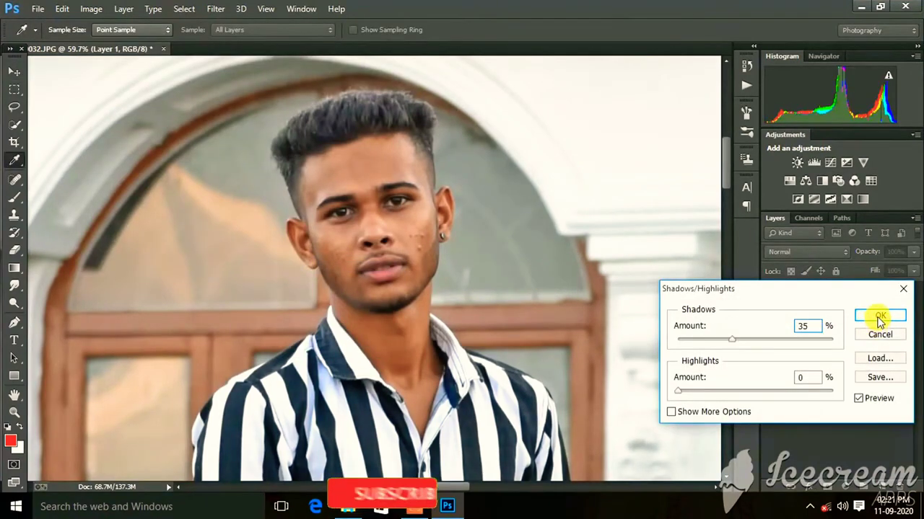
{"action": "left_click", "coordinate": [879, 317]}
{"action": "key", "text": "v"}
Apply Auto Contrast to the photo
{"action": "left_click", "coordinate": [91, 9]}
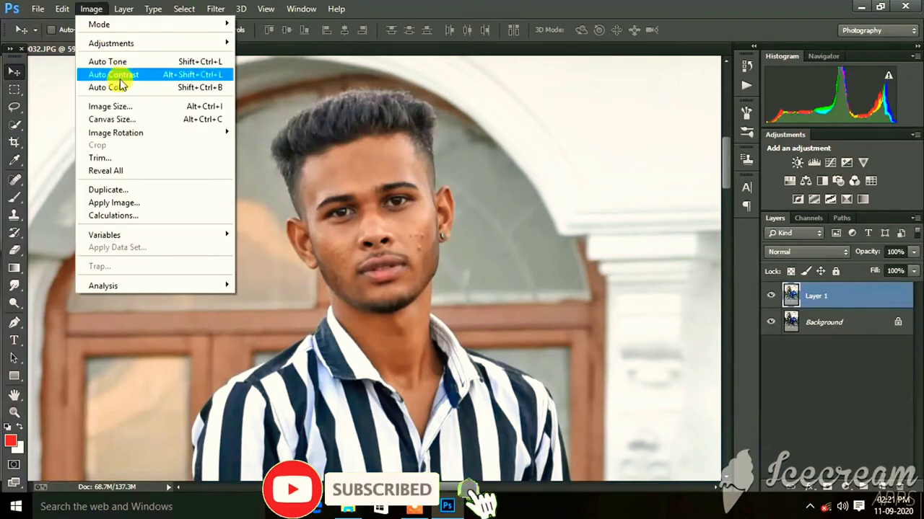
{"action": "left_click", "coordinate": [120, 77]}
{"action": "left_click", "coordinate": [94, 9]}
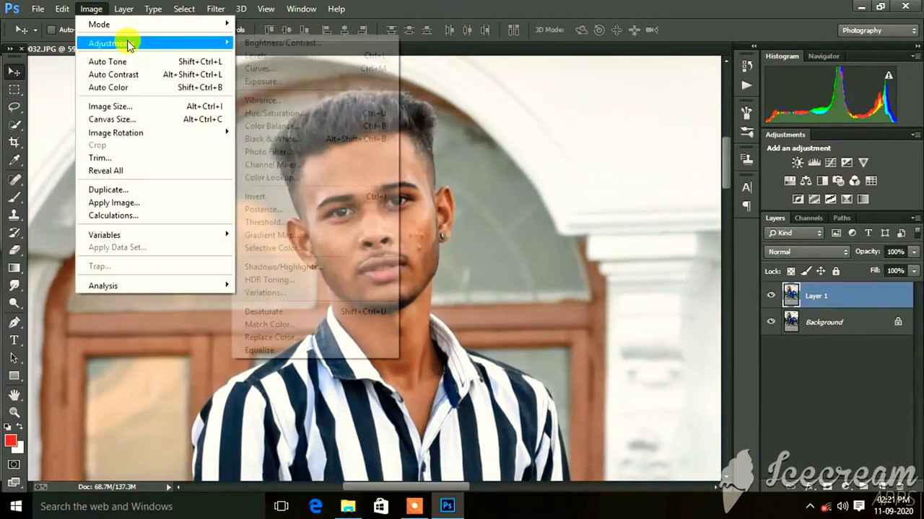
Apply a Curves adjustment that lifts the upper curve and a midtone point to brighten
{"action": "left_click", "coordinate": [264, 68]}
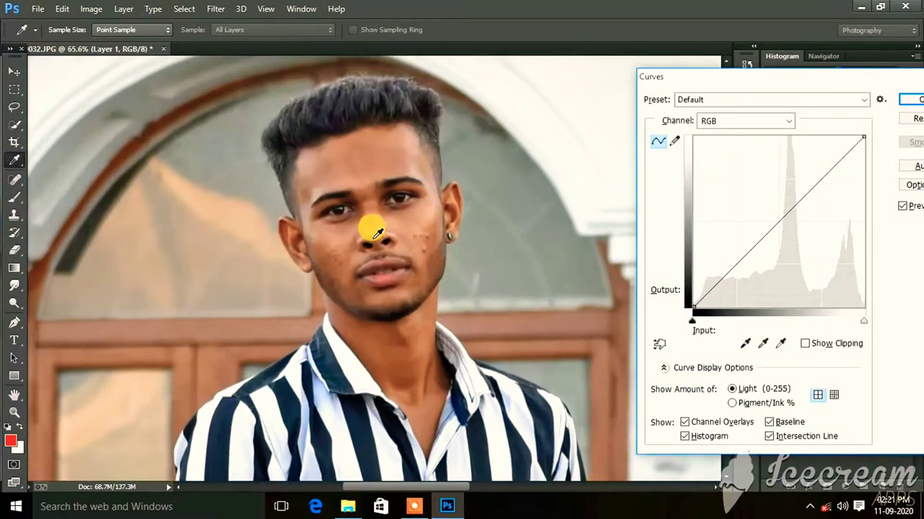
{"action": "scroll", "coordinate": [376, 231], "scroll_direction": "up", "scroll_amount": 3}
{"action": "left_click_drag", "start_coordinate": [821, 173], "coordinate": [821, 173]}
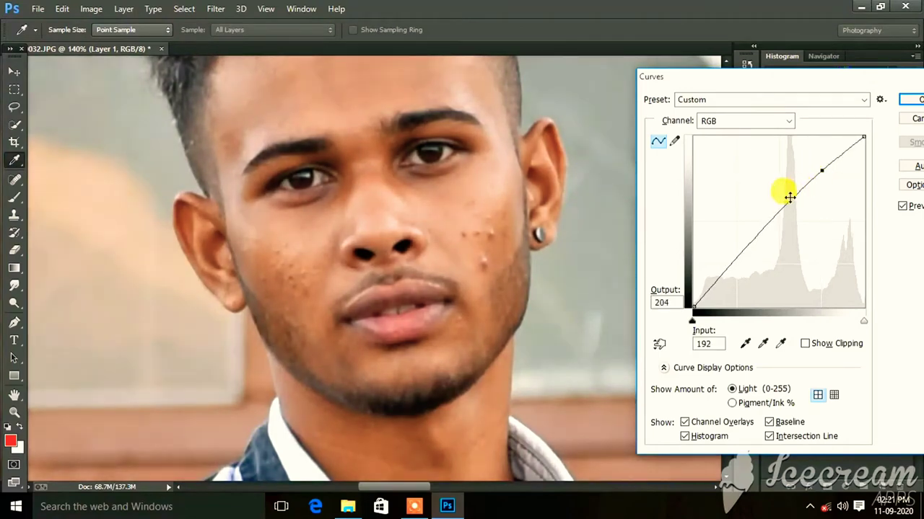
{"action": "left_click_drag", "start_coordinate": [780, 209], "coordinate": [777, 205]}
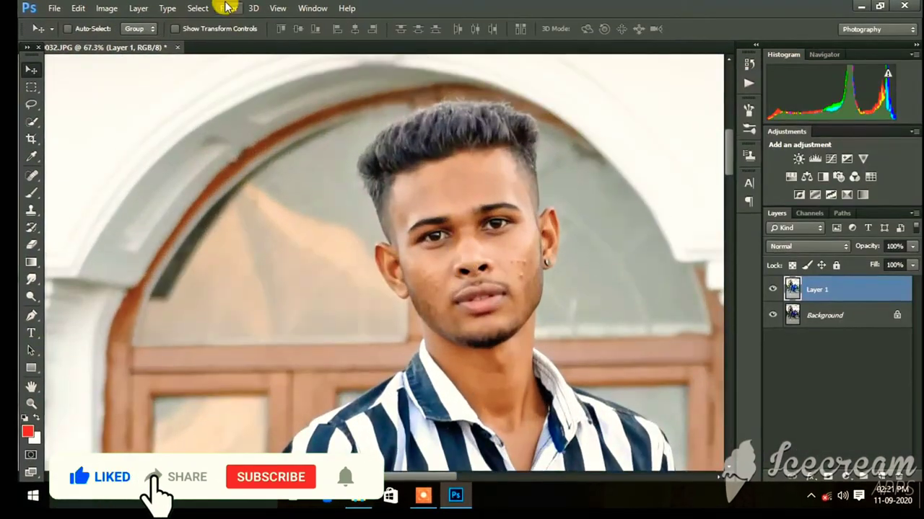
In Camera Raw, set Exposure +0.25, Contrast +7, Highlights +10, Shadows +3, Whites +6, plus slight clarity
{"action": "left_click", "coordinate": [226, 7]}
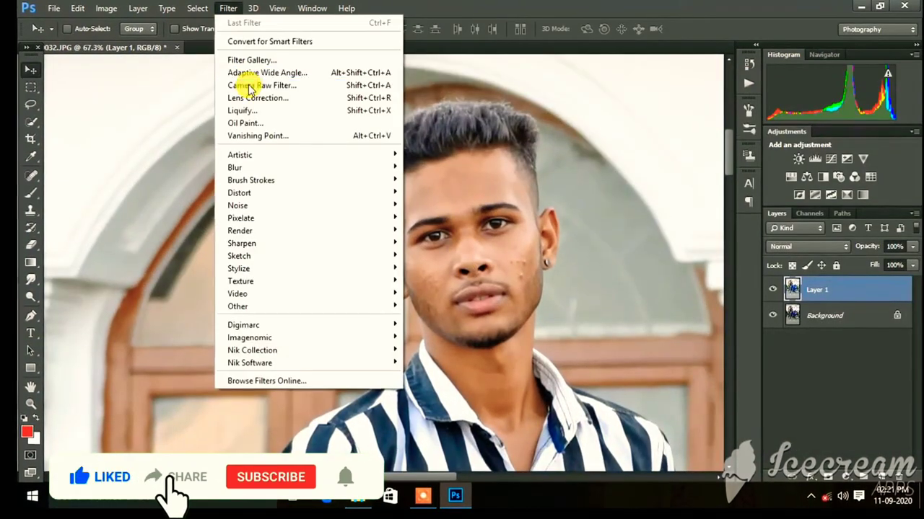
{"action": "left_click", "coordinate": [244, 82]}
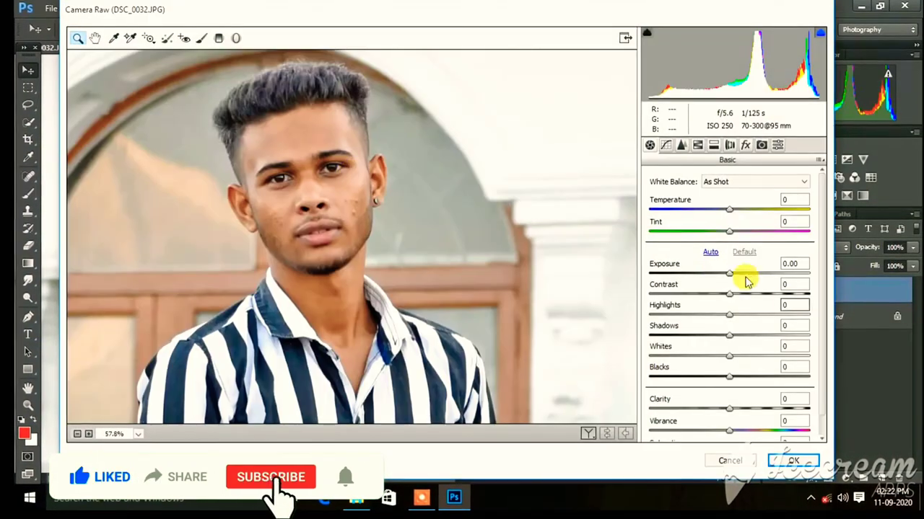
{"action": "left_click", "coordinate": [732, 275]}
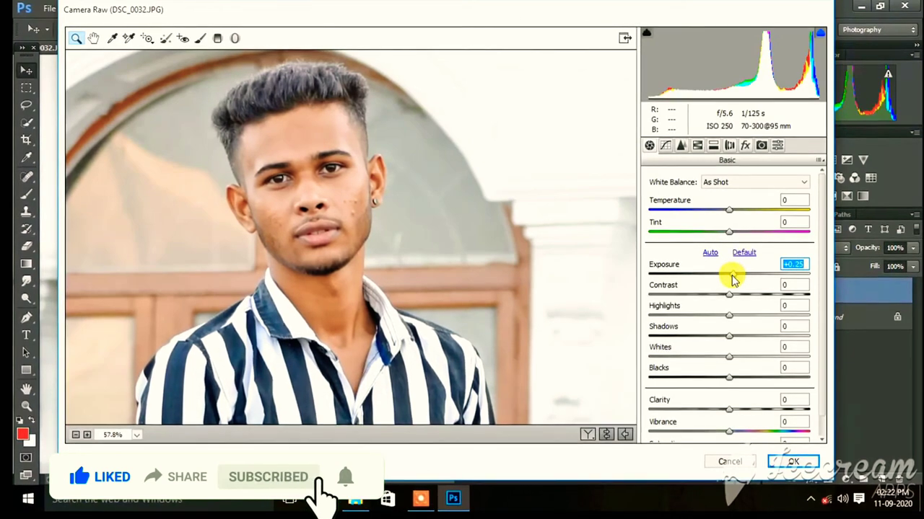
{"action": "left_click", "coordinate": [734, 294]}
{"action": "left_click", "coordinate": [735, 315]}
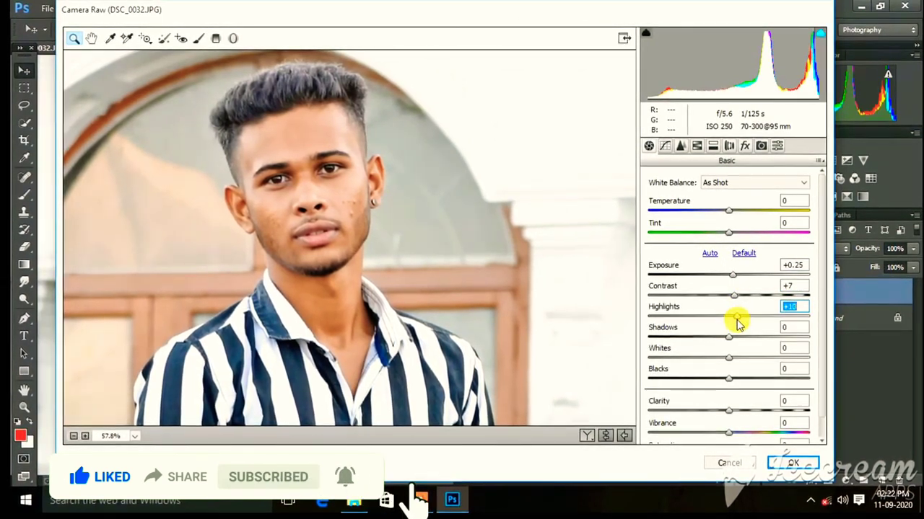
{"action": "left_click", "coordinate": [736, 336]}
{"action": "left_click", "coordinate": [735, 358]}
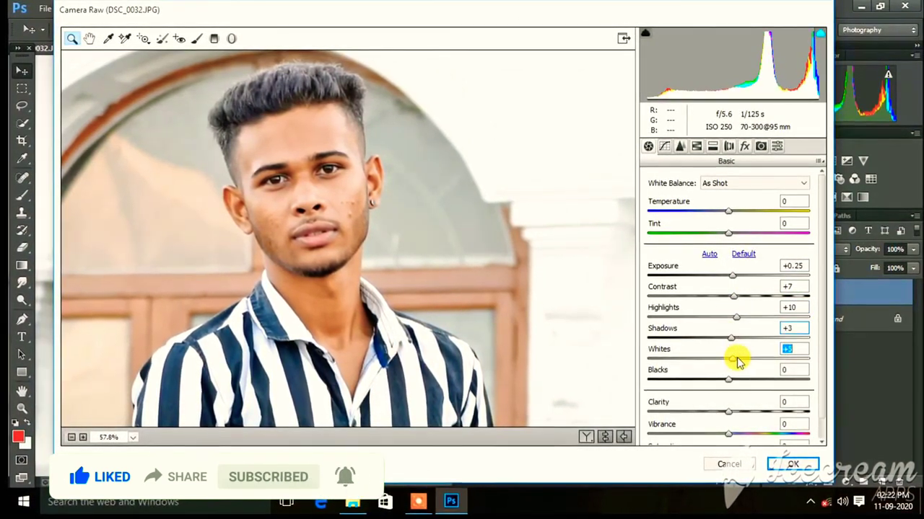
{"action": "left_click", "coordinate": [726, 413]}
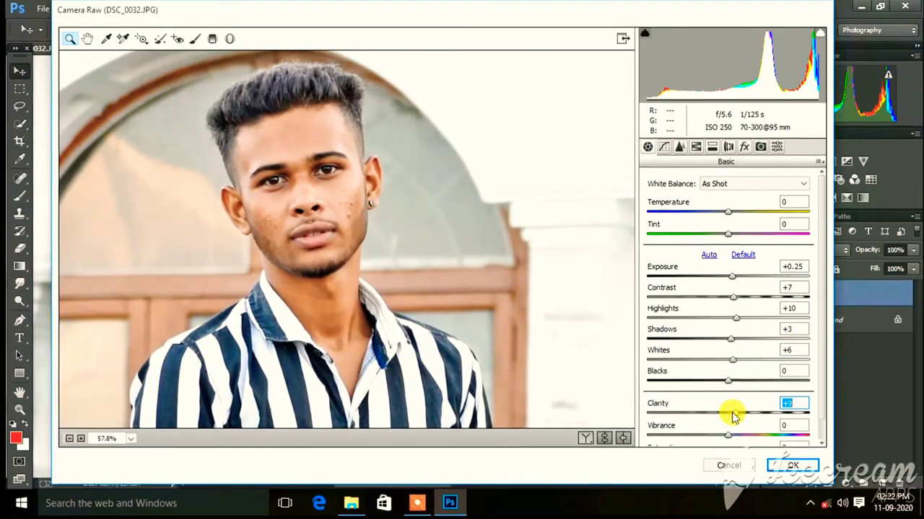
Raise tone-curve Highlights to +3 and Lights to +8, check before/after on the face, and apply
{"action": "left_click", "coordinate": [666, 146]}
{"action": "left_click", "coordinate": [728, 393]}
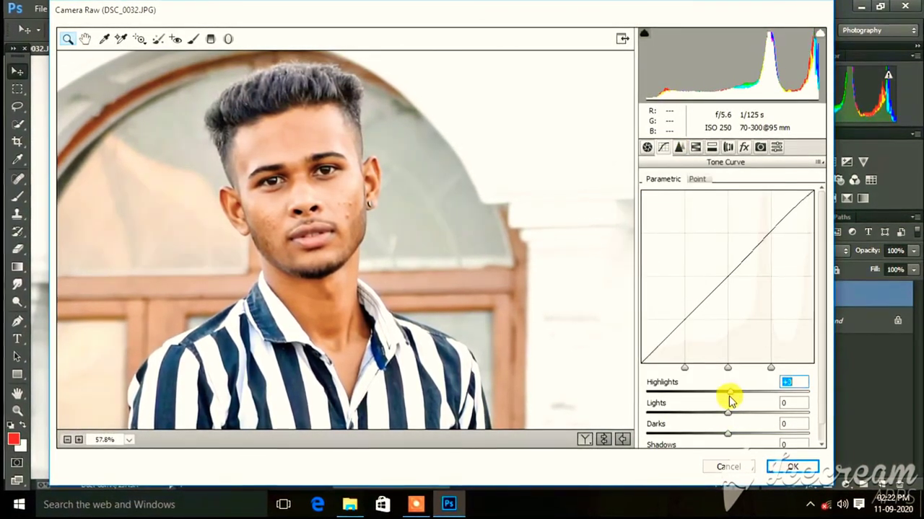
{"action": "left_click", "coordinate": [732, 414]}
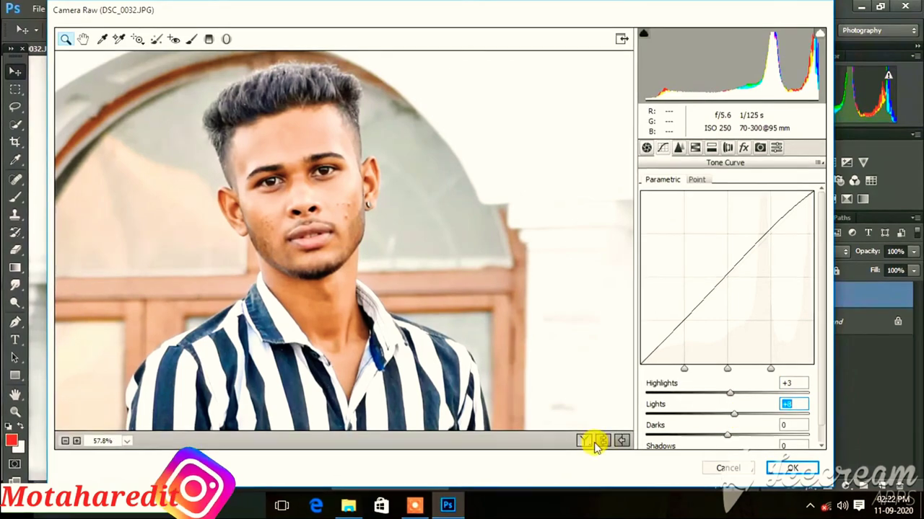
{"action": "left_click", "coordinate": [584, 440]}
{"action": "left_click", "coordinate": [461, 218]}
{"action": "left_click", "coordinate": [526, 305]}
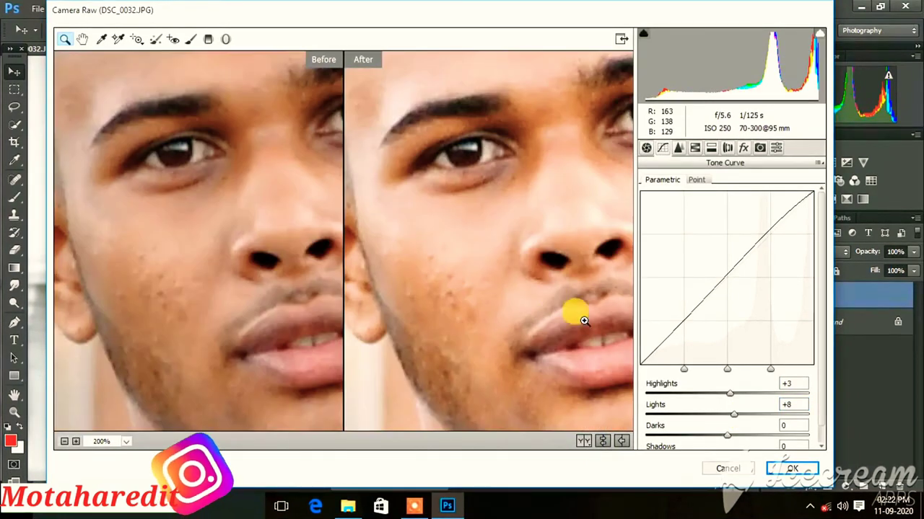
{"action": "left_click", "coordinate": [790, 471]}
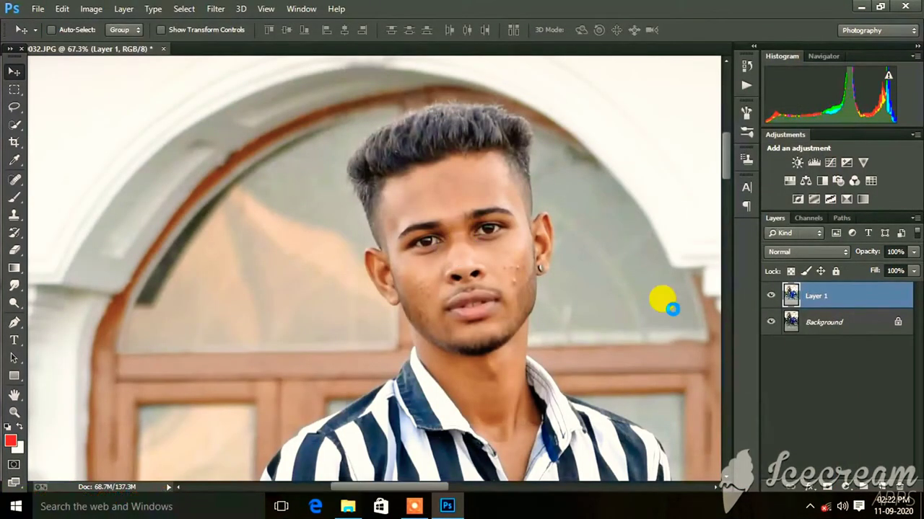
Turn Layer 1 back on and zoom around the man's face to inspect the skin
{"action": "left_click", "coordinate": [770, 295]}
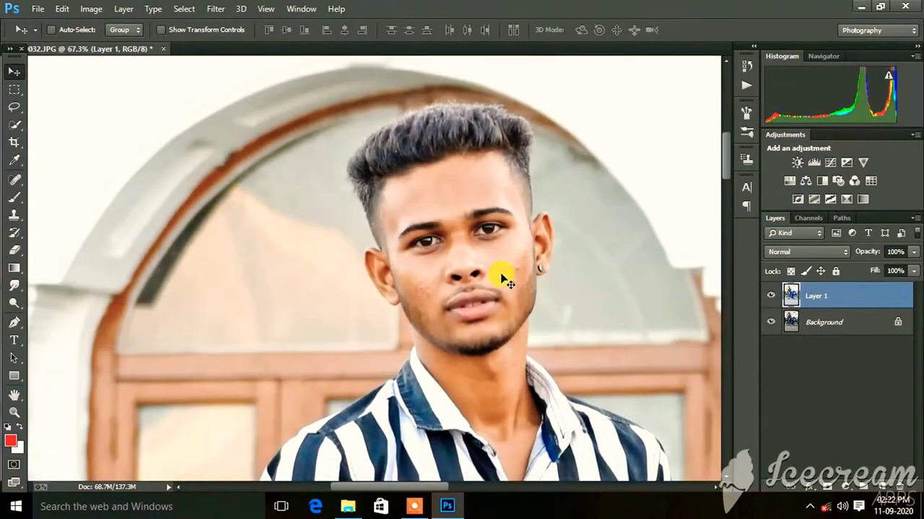
{"action": "scroll", "coordinate": [504, 280], "scroll_direction": "down", "scroll_amount": 2}
{"action": "scroll", "coordinate": [499, 272], "scroll_direction": "down", "scroll_amount": 1}
{"action": "scroll", "coordinate": [447, 277], "scroll_direction": "down", "scroll_amount": 1}
{"action": "scroll", "coordinate": [409, 279], "scroll_direction": "down", "scroll_amount": 1}
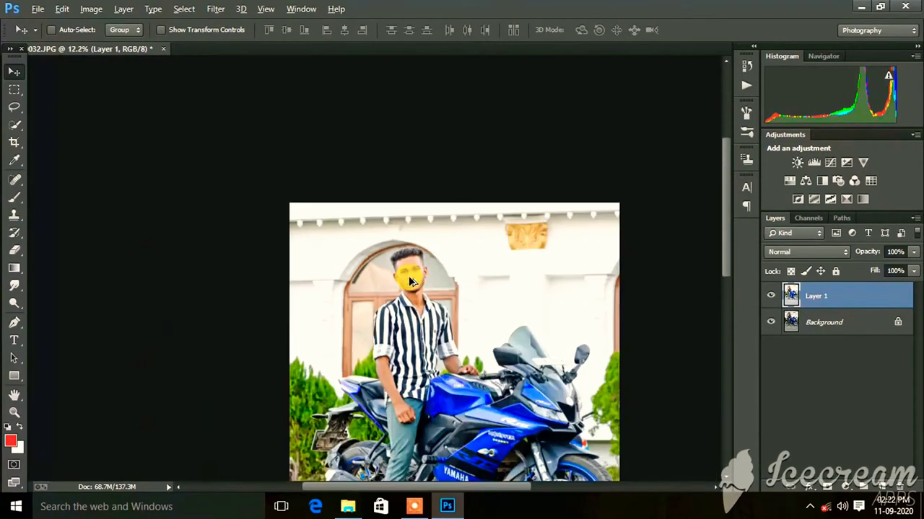
{"action": "scroll", "coordinate": [408, 276], "scroll_direction": "down", "scroll_amount": 1}
{"action": "scroll", "coordinate": [361, 246], "scroll_direction": "up", "scroll_amount": 2}
{"action": "scroll", "coordinate": [310, 215], "scroll_direction": "up", "scroll_amount": 1}
{"action": "scroll", "coordinate": [325, 238], "scroll_direction": "up", "scroll_amount": 1}
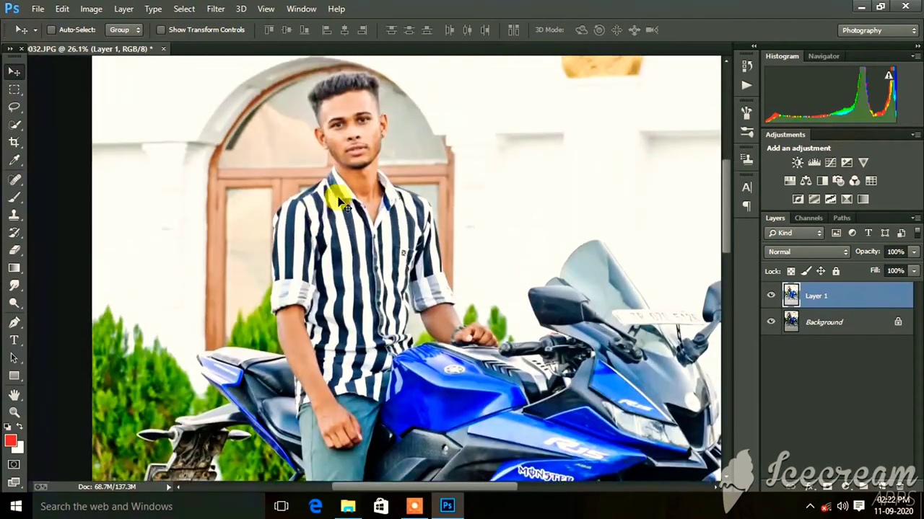
{"action": "scroll", "coordinate": [345, 203], "scroll_direction": "up", "scroll_amount": 1}
{"action": "scroll", "coordinate": [343, 216], "scroll_direction": "up", "scroll_amount": 2}
{"action": "scroll", "coordinate": [354, 243], "scroll_direction": "up", "scroll_amount": 1}
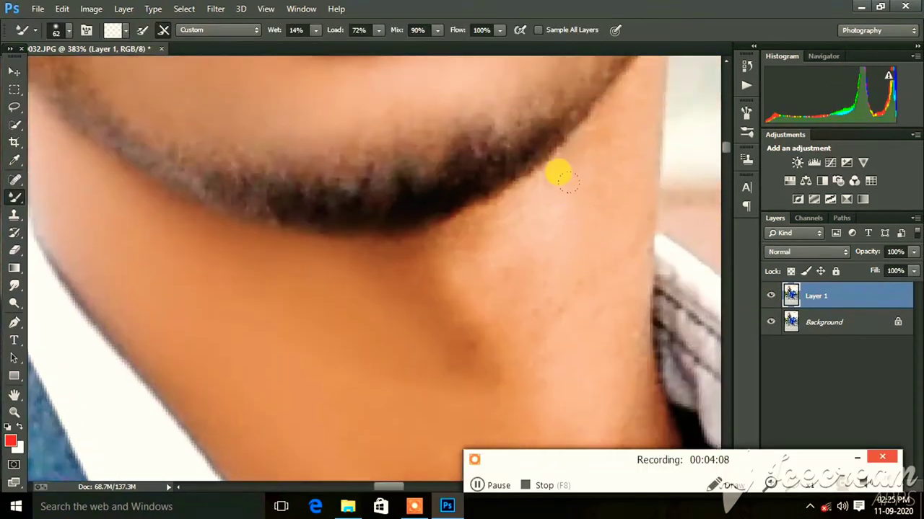
{"action": "scroll", "coordinate": [534, 217], "scroll_direction": "down", "scroll_amount": 2}
{"action": "scroll", "coordinate": [498, 217], "scroll_direction": "down", "scroll_amount": 2}
{"action": "scroll", "coordinate": [360, 202], "scroll_direction": "down", "scroll_amount": 1}
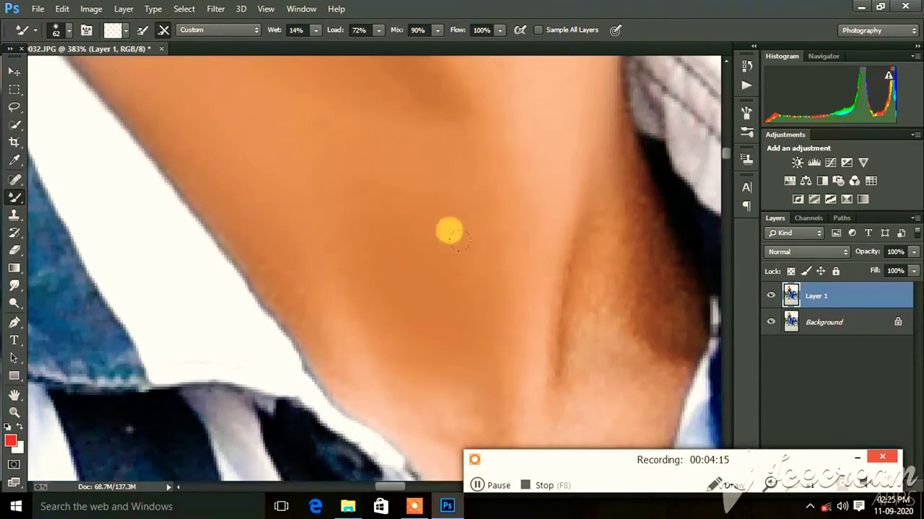
{"action": "scroll", "coordinate": [449, 231], "scroll_direction": "down", "scroll_amount": 1}
{"action": "scroll", "coordinate": [501, 297], "scroll_direction": "down", "scroll_amount": 1}
{"action": "scroll", "coordinate": [307, 157], "scroll_direction": "down", "scroll_amount": 1}
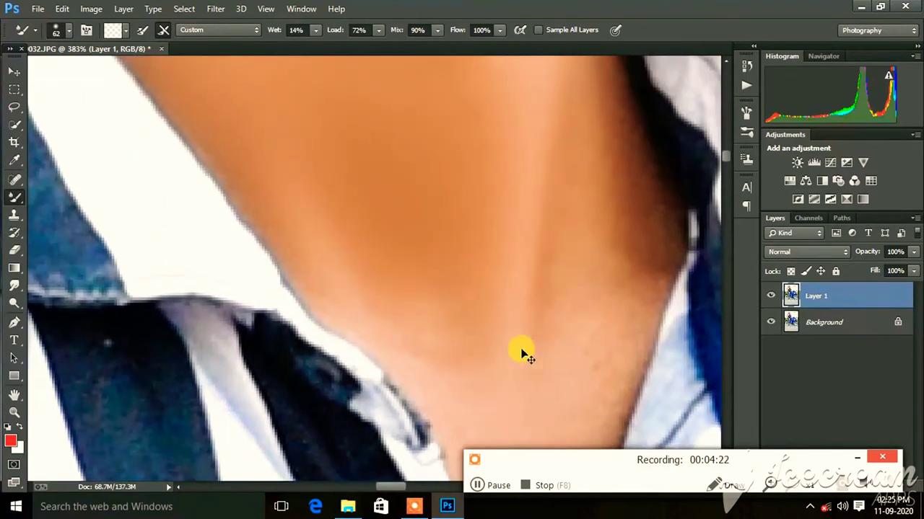
{"action": "scroll", "coordinate": [461, 216], "scroll_direction": "up", "scroll_amount": 3}
{"action": "scroll", "coordinate": [649, 166], "scroll_direction": "up", "scroll_amount": 2}
{"action": "scroll", "coordinate": [505, 253], "scroll_direction": "up", "scroll_amount": 2}
Set the Mixer Brush size to 50
{"action": "right_click", "coordinate": [462, 245]}
{"action": "left_click_drag", "start_coordinate": [531, 266], "coordinate": [510, 268]}
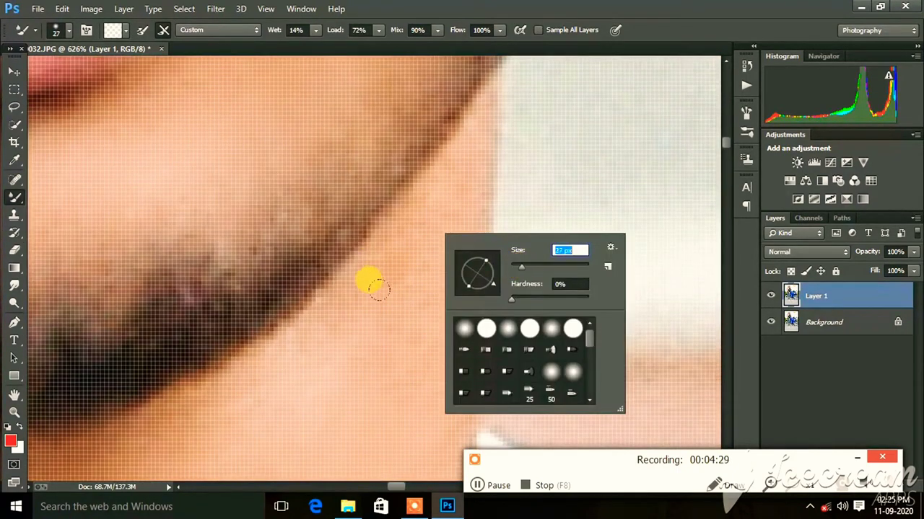
{"action": "key", "text": "Return"}
{"action": "scroll", "coordinate": [144, 364], "scroll_direction": "down", "scroll_amount": 5}
{"action": "scroll", "coordinate": [330, 310], "scroll_direction": "up", "scroll_amount": 3}
{"action": "right_click", "coordinate": [428, 274]}
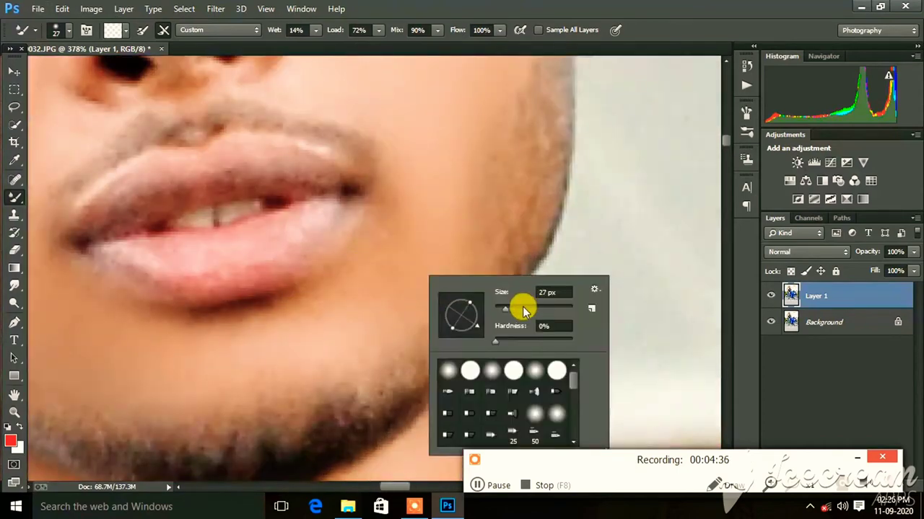
{"action": "key", "text": "Return"}
Enlarge the Mixer Brush to 89 and blend the skin on the chin, cheeks and arm
{"action": "scroll", "coordinate": [441, 274], "scroll_direction": "down", "scroll_amount": 4}
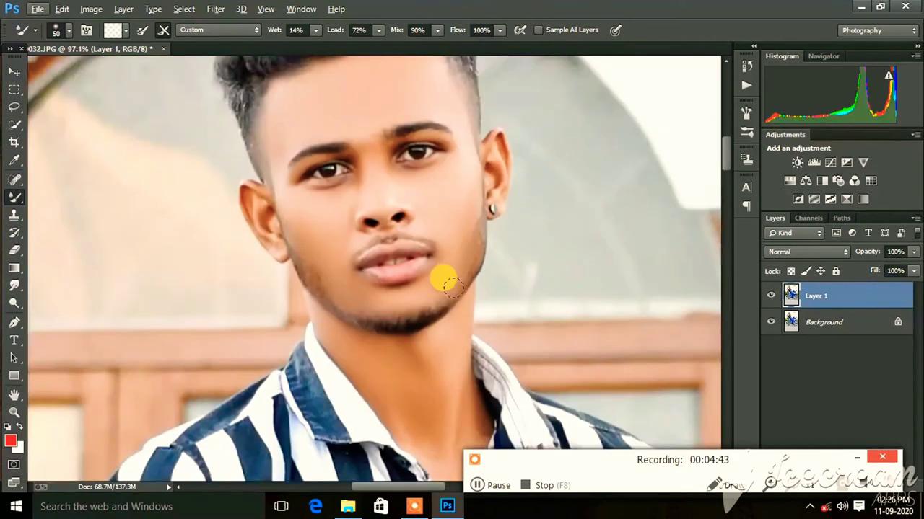
{"action": "scroll", "coordinate": [431, 284], "scroll_direction": "down", "scroll_amount": 3}
{"action": "scroll", "coordinate": [458, 297], "scroll_direction": "up", "scroll_amount": 3}
{"action": "scroll", "coordinate": [443, 259], "scroll_direction": "up", "scroll_amount": 1}
{"action": "scroll", "coordinate": [441, 261], "scroll_direction": "up", "scroll_amount": 2}
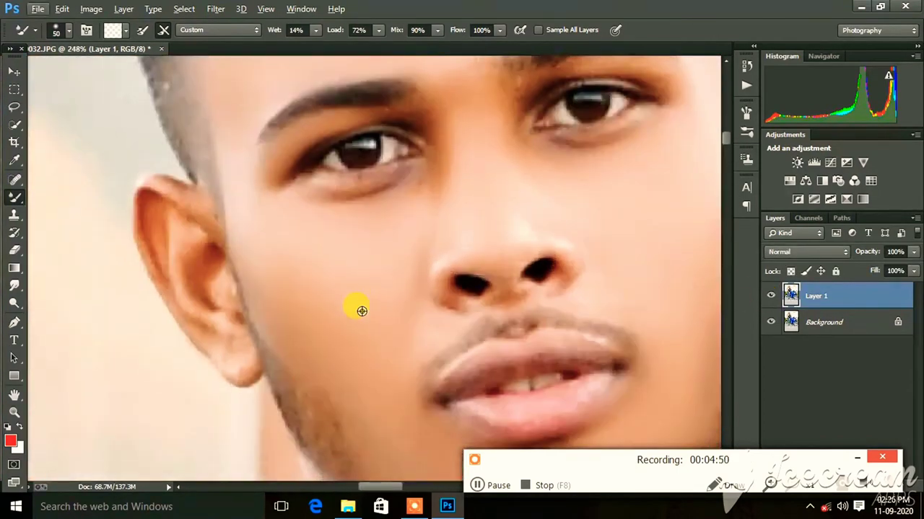
{"action": "scroll", "coordinate": [359, 307], "scroll_direction": "up", "scroll_amount": 1}
{"action": "scroll", "coordinate": [320, 206], "scroll_direction": "down", "scroll_amount": 4}
{"action": "scroll", "coordinate": [402, 433], "scroll_direction": "up", "scroll_amount": 1}
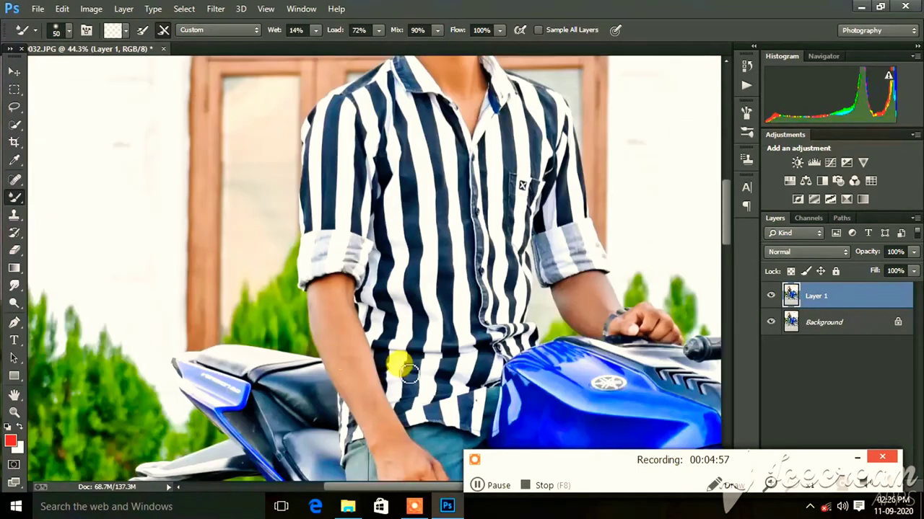
{"action": "scroll", "coordinate": [365, 275], "scroll_direction": "up", "scroll_amount": 3}
{"action": "right_click", "coordinate": [365, 274]}
{"action": "key", "text": "Return"}
{"action": "scroll", "coordinate": [337, 333], "scroll_direction": "down", "scroll_amount": 2}
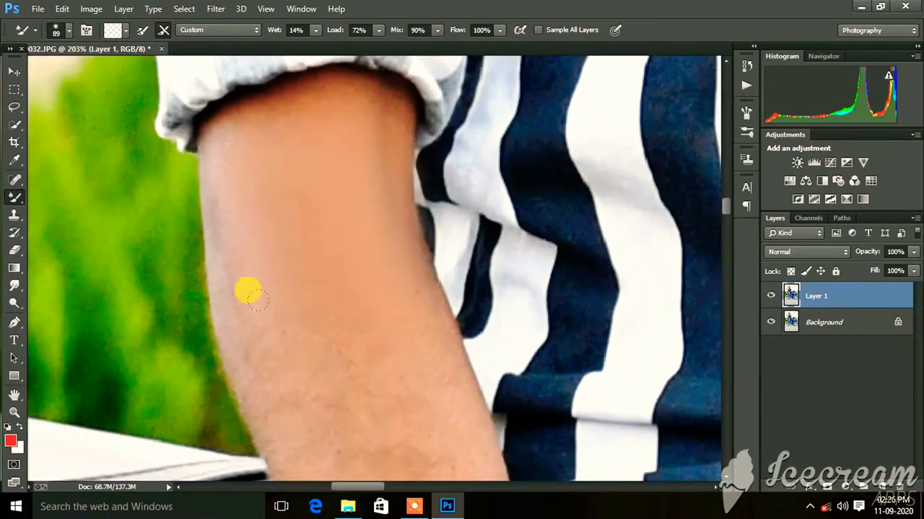
{"action": "scroll", "coordinate": [345, 332], "scroll_direction": "down", "scroll_amount": 4}
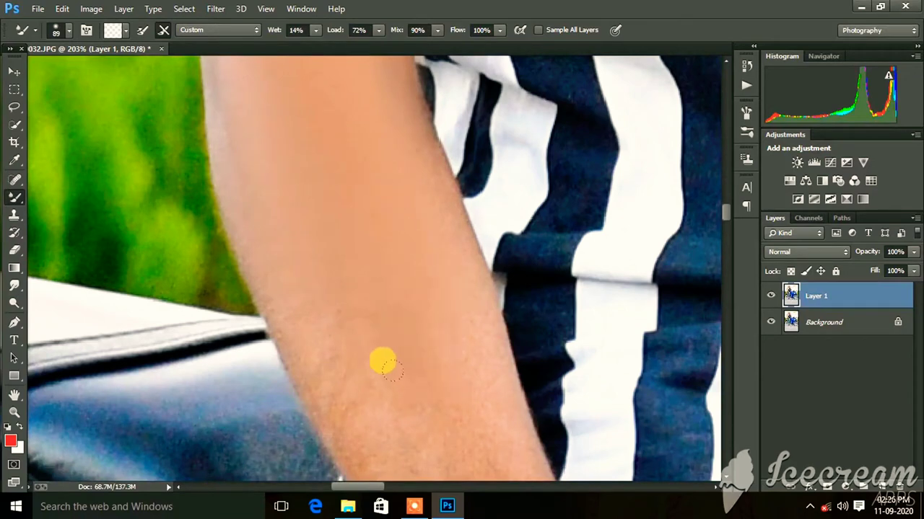
{"action": "left_click", "coordinate": [417, 506]}
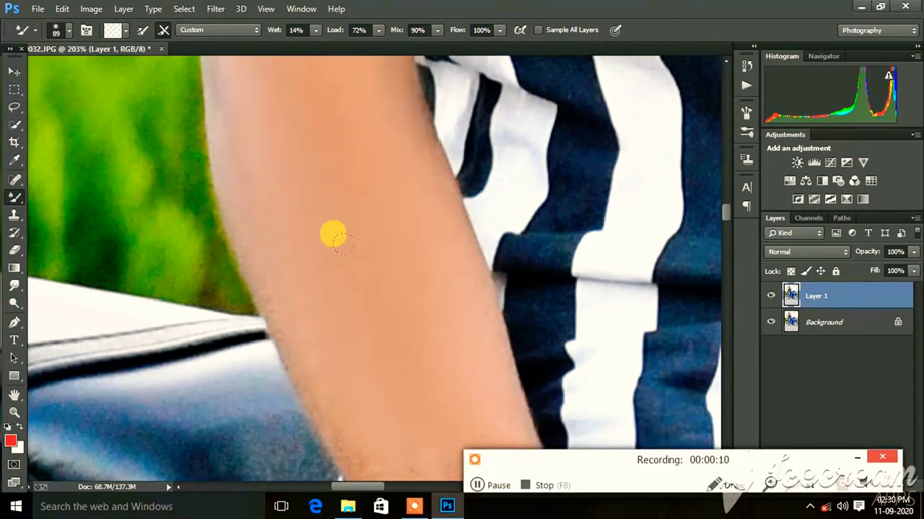
{"action": "scroll", "coordinate": [353, 288], "scroll_direction": "down", "scroll_amount": 2}
{"action": "scroll", "coordinate": [411, 248], "scroll_direction": "down", "scroll_amount": 2}
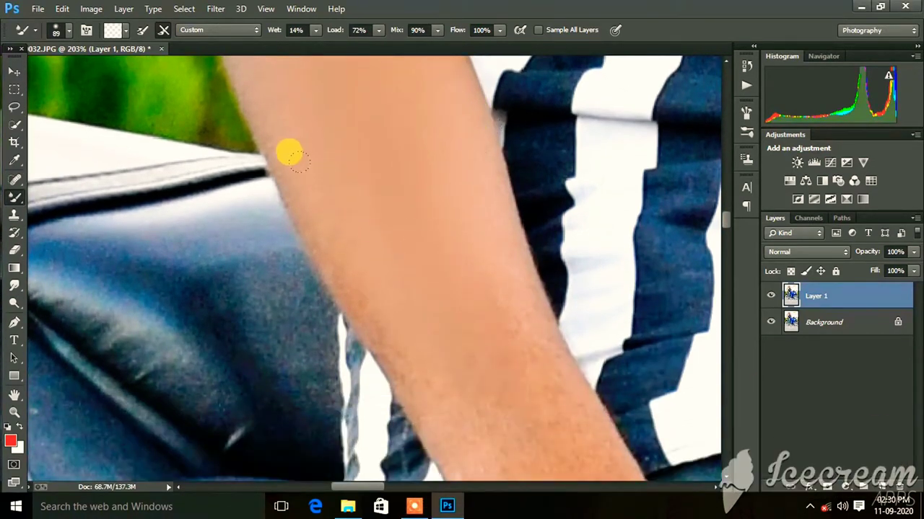
{"action": "scroll", "coordinate": [521, 436], "scroll_direction": "down", "scroll_amount": 2}
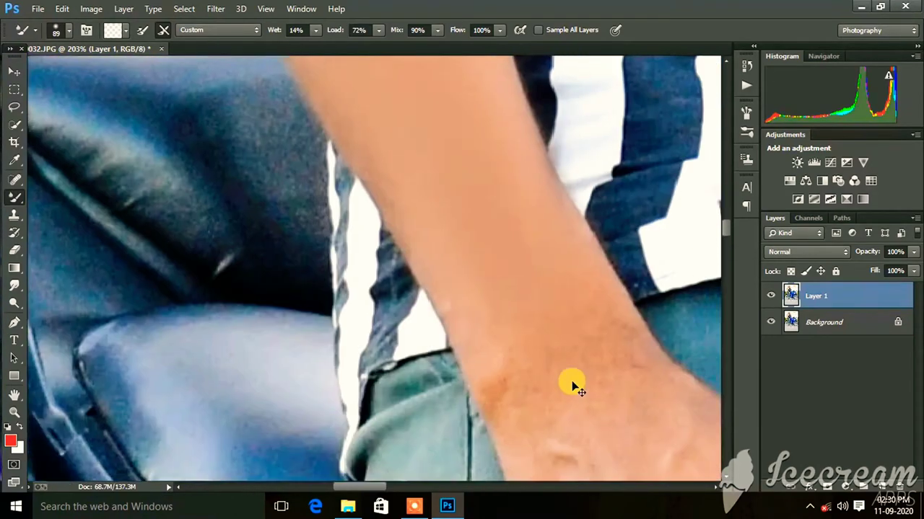
{"action": "scroll", "coordinate": [570, 382], "scroll_direction": "down", "scroll_amount": 2}
{"action": "scroll", "coordinate": [509, 355], "scroll_direction": "down", "scroll_amount": 2}
{"action": "scroll", "coordinate": [505, 311], "scroll_direction": "down", "scroll_amount": 2}
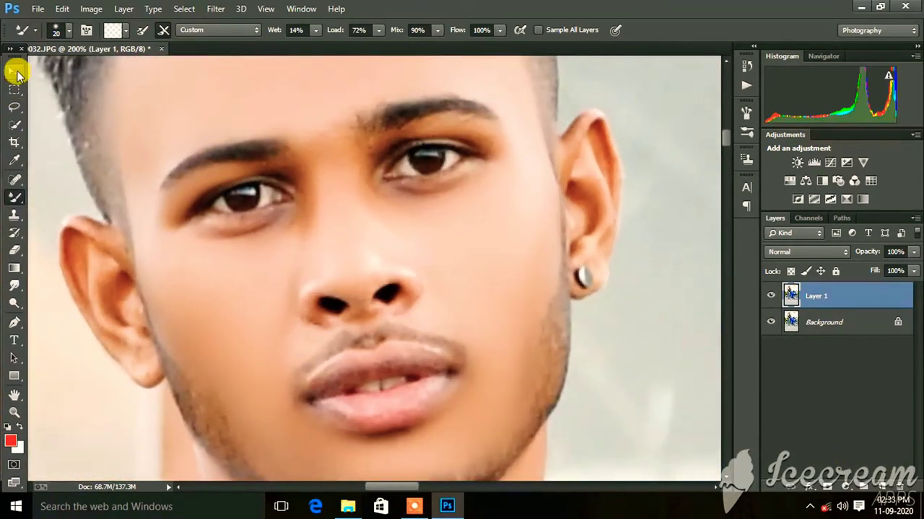
Quick-select the man's hair, face, ears, neck, shirt and shoulder
{"action": "left_click", "coordinate": [14, 124]}
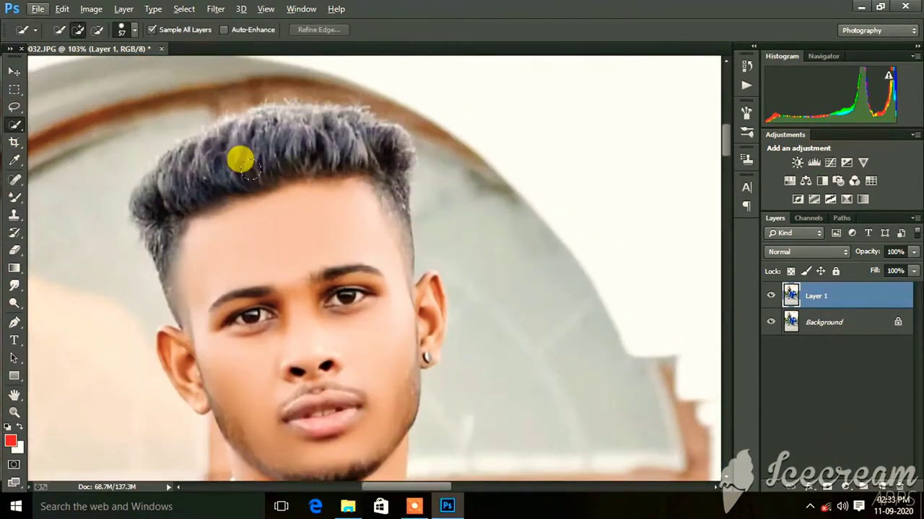
{"action": "left_click_drag", "start_coordinate": [241, 157], "coordinate": [157, 204]}
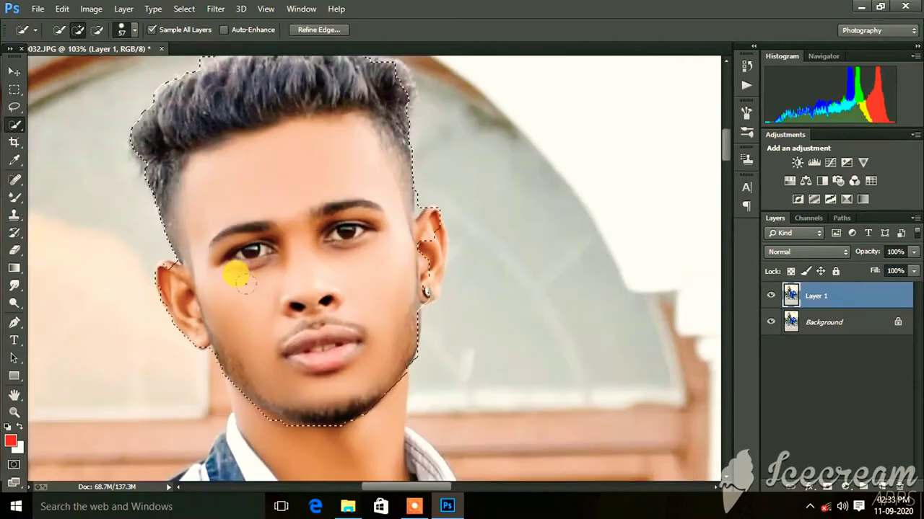
{"action": "left_click_drag", "start_coordinate": [312, 208], "coordinate": [155, 193]}
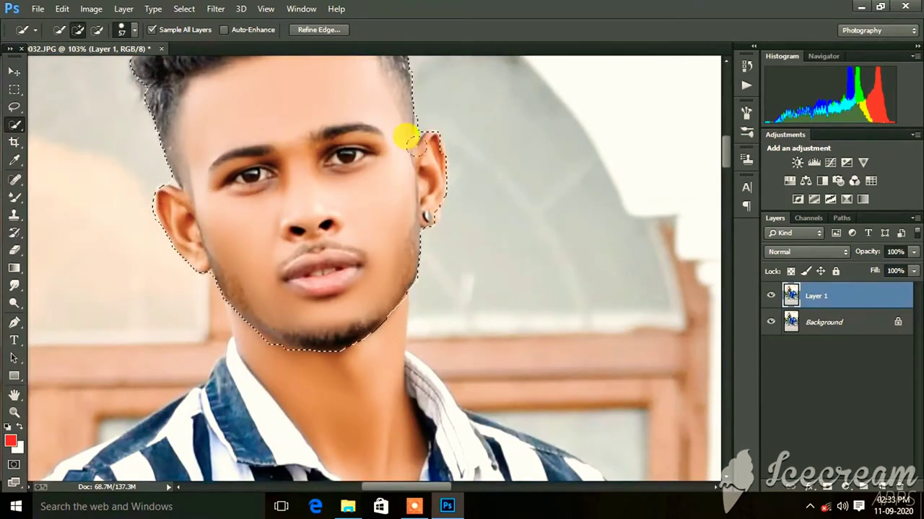
{"action": "mouse_move", "coordinate": [403, 132]}
{"action": "left_mouse_down"}
{"action": "mouse_move", "coordinate": [250, 354]}
{"action": "mouse_move", "coordinate": [317, 207]}
{"action": "mouse_move", "coordinate": [122, 361]}
{"action": "mouse_move", "coordinate": [92, 342]}
{"action": "left_mouse_up"}
{"action": "mouse_move", "coordinate": [100, 309]}
{"action": "left_mouse_down"}
{"action": "mouse_move", "coordinate": [91, 316]}
{"action": "mouse_move", "coordinate": [180, 247]}
{"action": "mouse_move", "coordinate": [181, 262]}
{"action": "mouse_move", "coordinate": [149, 289]}
{"action": "mouse_move", "coordinate": [93, 298]}
{"action": "mouse_move", "coordinate": [85, 152]}
{"action": "left_mouse_up"}
Extend the selection over the arm, hand and white shoe sole
{"action": "scroll", "coordinate": [216, 154], "scroll_direction": "down", "scroll_amount": 2}
{"action": "scroll", "coordinate": [339, 194], "scroll_direction": "down", "scroll_amount": 2}
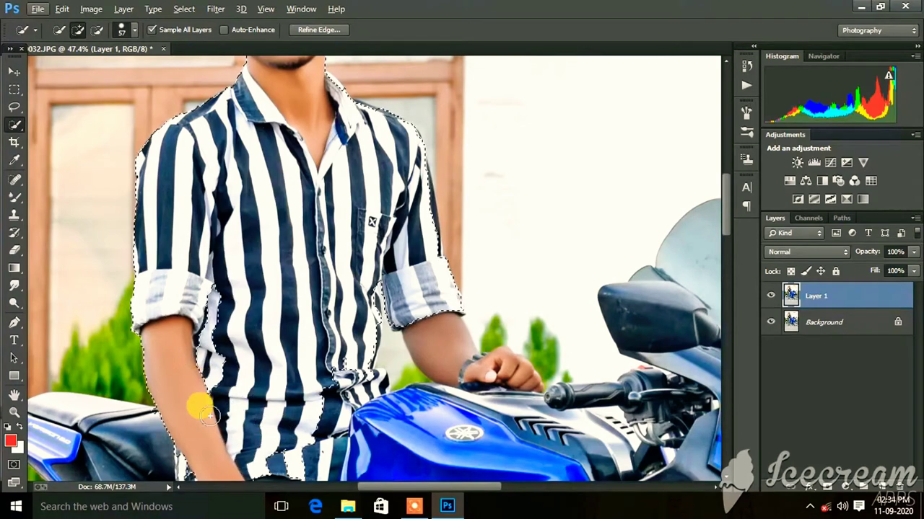
{"action": "mouse_move", "coordinate": [448, 295]}
{"action": "left_mouse_down"}
{"action": "mouse_move", "coordinate": [479, 373]}
{"action": "mouse_move", "coordinate": [336, 365]}
{"action": "left_mouse_up"}
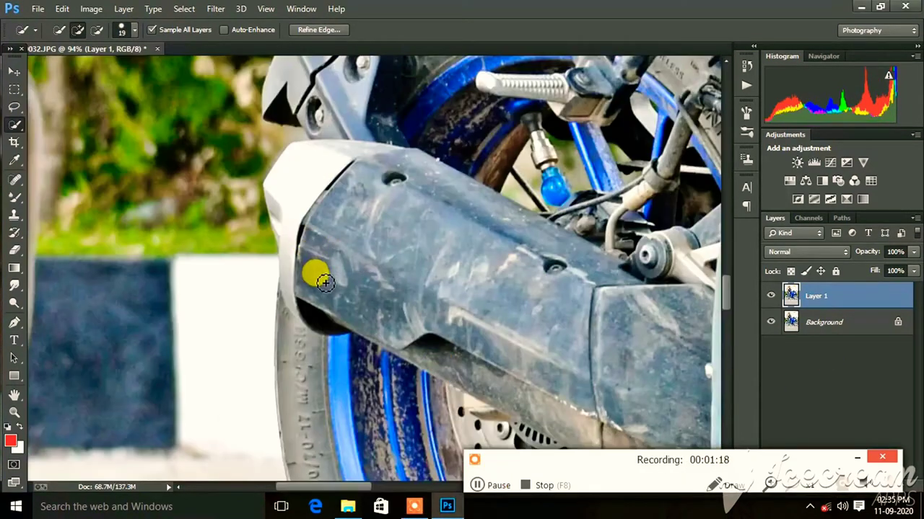
{"action": "scroll", "coordinate": [302, 321], "scroll_direction": "down", "scroll_amount": 4}
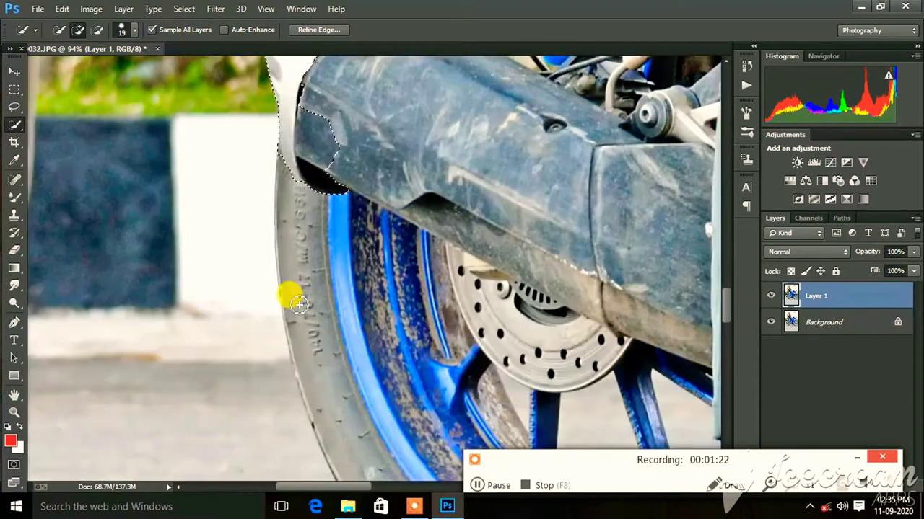
{"action": "scroll", "coordinate": [307, 311], "scroll_direction": "down", "scroll_amount": 3}
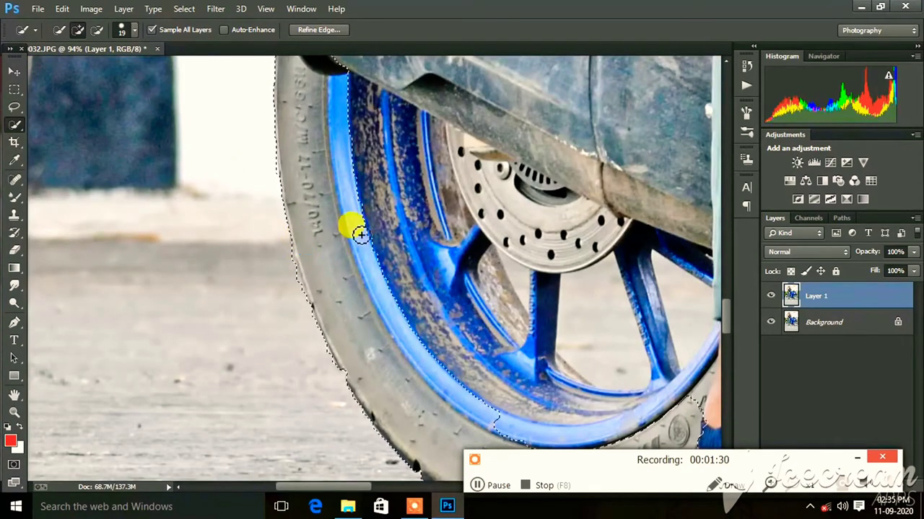
{"action": "scroll", "coordinate": [404, 288], "scroll_direction": "down", "scroll_amount": 5}
{"action": "scroll", "coordinate": [621, 346], "scroll_direction": "right", "scroll_amount": 4}
{"action": "scroll", "coordinate": [613, 339], "scroll_direction": "down", "scroll_amount": 4}
{"action": "scroll", "coordinate": [599, 354], "scroll_direction": "right", "scroll_amount": 3}
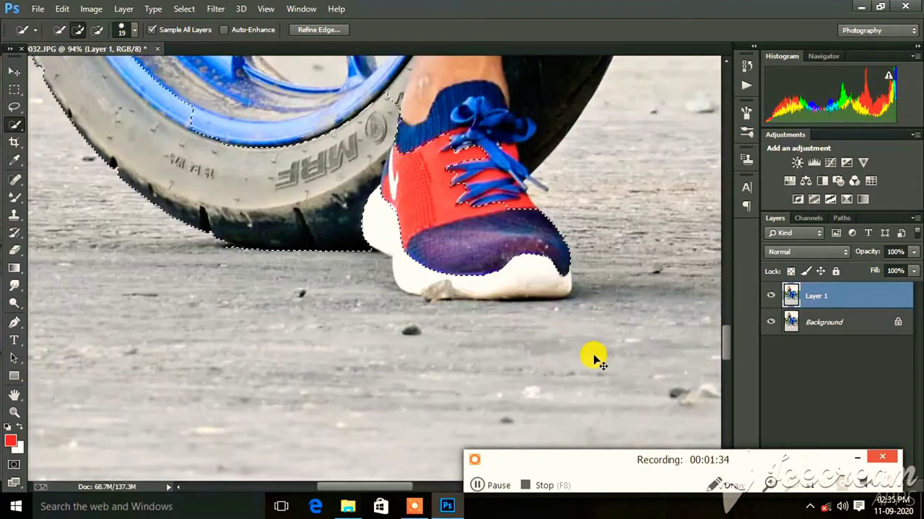
{"action": "left_click_drag", "start_coordinate": [541, 284], "coordinate": [438, 289]}
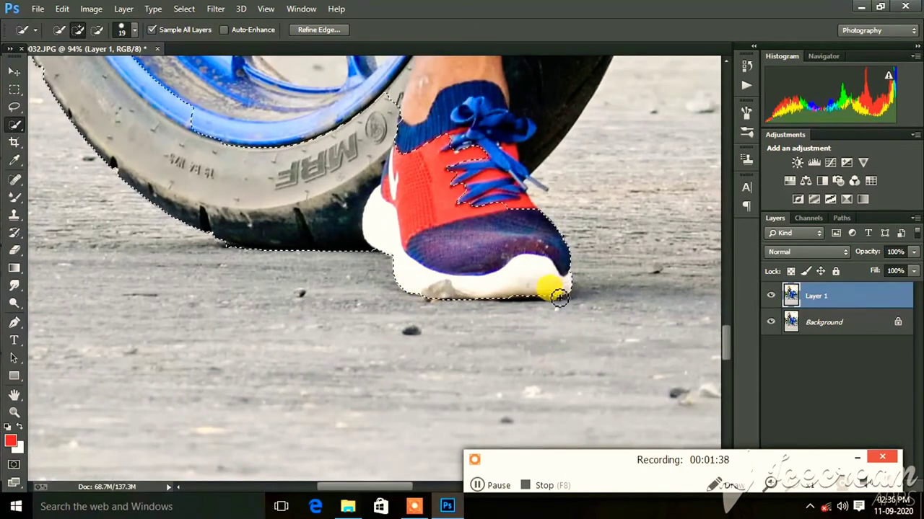
{"action": "scroll", "coordinate": [512, 295], "scroll_direction": "down", "scroll_amount": 2}
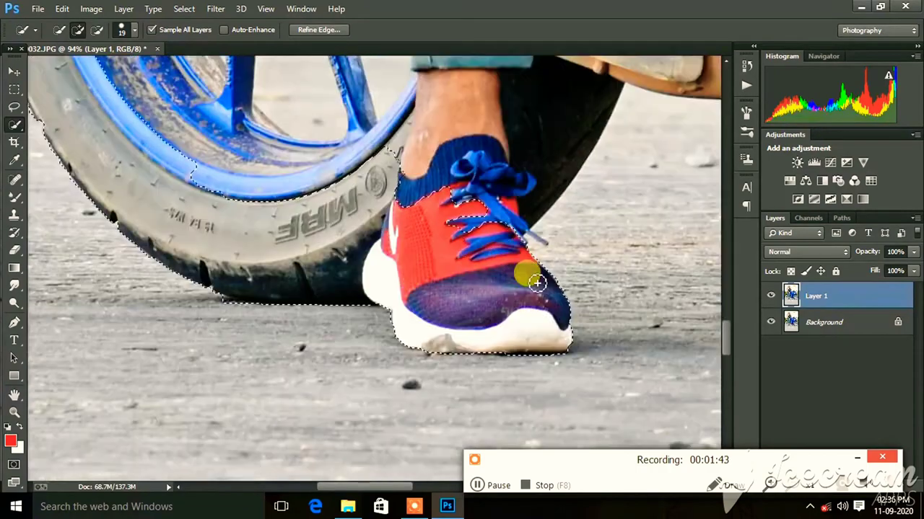
{"action": "scroll", "coordinate": [527, 268], "scroll_direction": "down", "scroll_amount": 5}
{"action": "scroll", "coordinate": [418, 272], "scroll_direction": "up", "scroll_amount": 2}
{"action": "scroll", "coordinate": [367, 264], "scroll_direction": "down", "scroll_amount": 2}
Add a layer mask to Layer 1 from the selection and hide the Background layer
{"action": "left_click", "coordinate": [818, 477]}
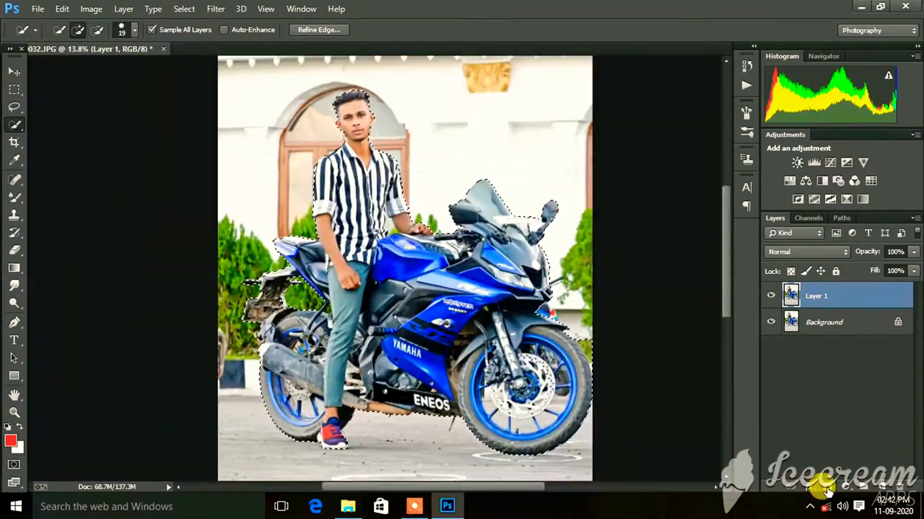
{"action": "left_click", "coordinate": [771, 322]}
{"action": "scroll", "coordinate": [623, 249], "scroll_direction": "up", "scroll_amount": 3}
{"action": "scroll", "coordinate": [314, 158], "scroll_direction": "up", "scroll_amount": 3}
{"action": "scroll", "coordinate": [351, 221], "scroll_direction": "down", "scroll_amount": 3}
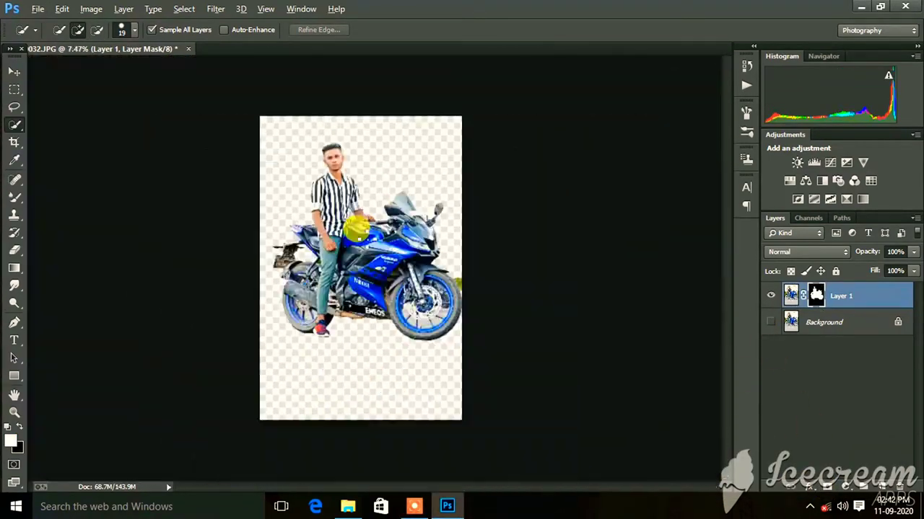
{"action": "scroll", "coordinate": [325, 238], "scroll_direction": "up", "scroll_amount": 2}
{"action": "scroll", "coordinate": [305, 247], "scroll_direction": "up", "scroll_amount": 4}
Erase the leftover background beside the front tyre with the Eraser
{"action": "key", "text": "e"}
{"action": "right_click", "coordinate": [285, 128]}
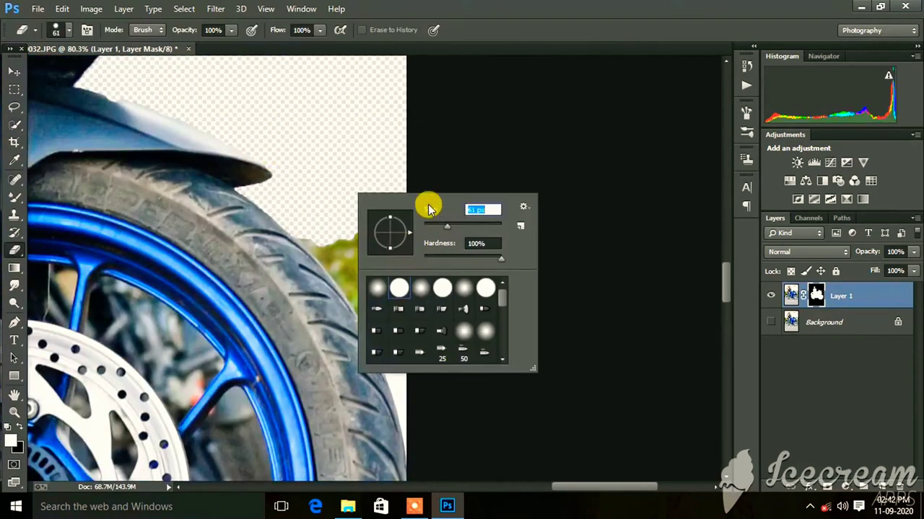
{"action": "key", "text": "Return"}
{"action": "left_click_drag", "start_coordinate": [346, 264], "coordinate": [391, 236]}
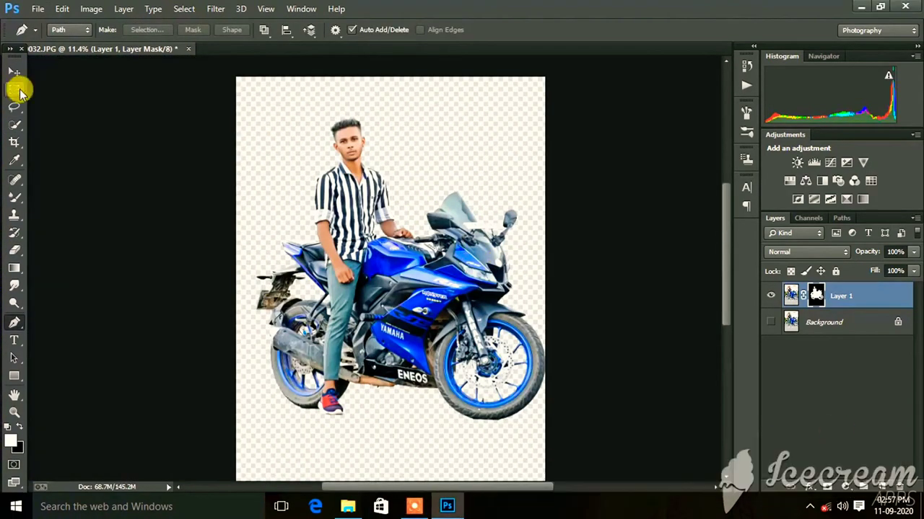
Place Linked the rooftop photo logan-weaver-AotlbZkuqWQ-unsplash.jpg from the New folder and commit its position
{"action": "left_click", "coordinate": [38, 9]}
{"action": "left_click", "coordinate": [47, 214]}
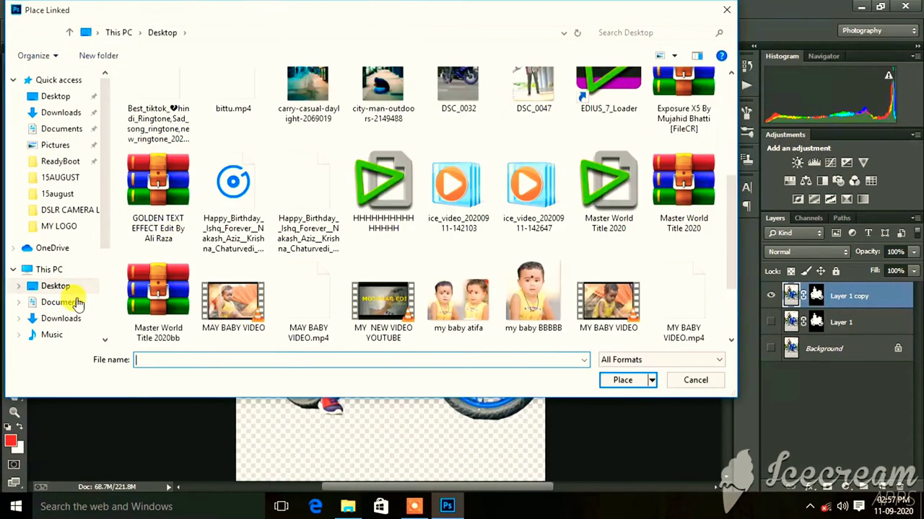
{"action": "double_click", "coordinate": [612, 127]}
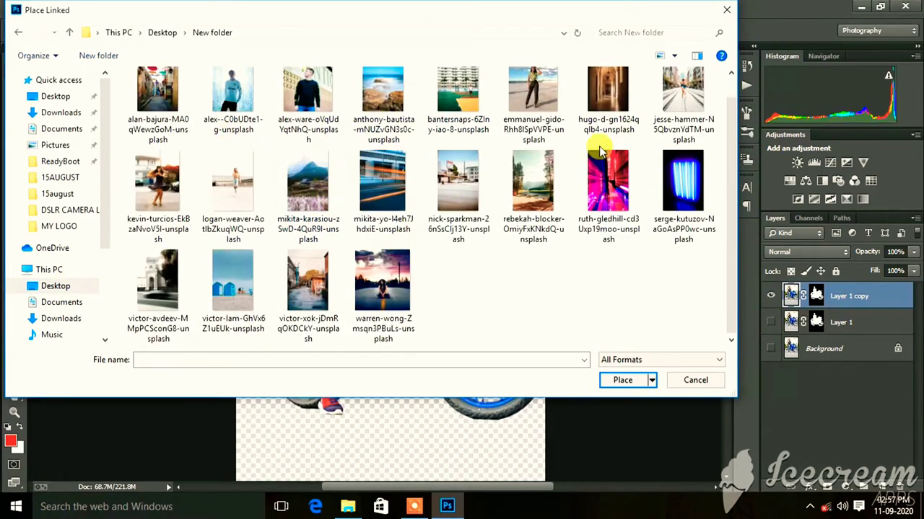
{"action": "left_click", "coordinate": [220, 230]}
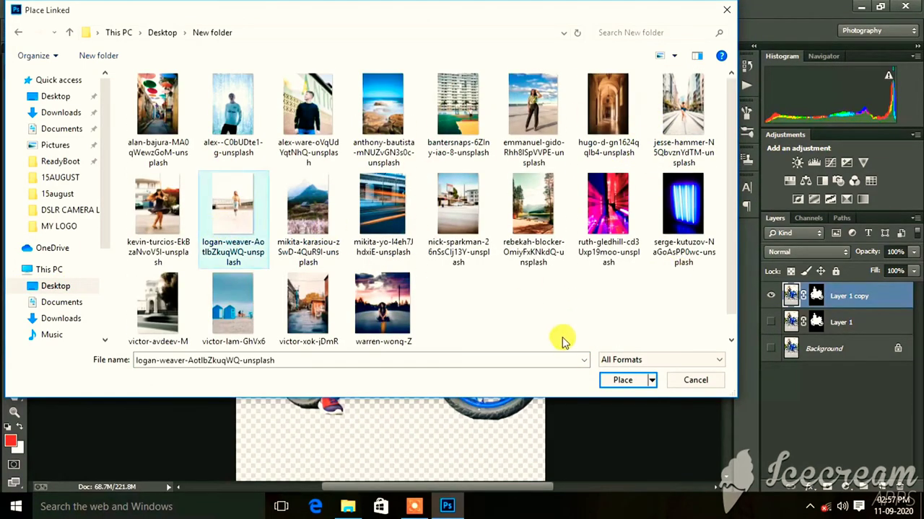
{"action": "left_click", "coordinate": [622, 380]}
{"action": "mouse_move", "coordinate": [534, 305]}
{"action": "left_mouse_down"}
{"action": "mouse_move", "coordinate": [515, 298]}
{"action": "mouse_move", "coordinate": [526, 313]}
{"action": "left_mouse_up"}
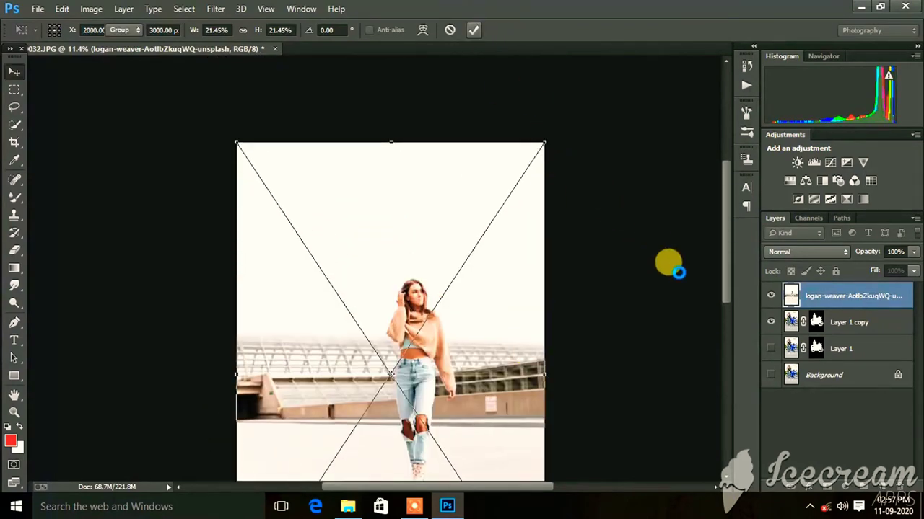
{"action": "key", "text": "Return"}
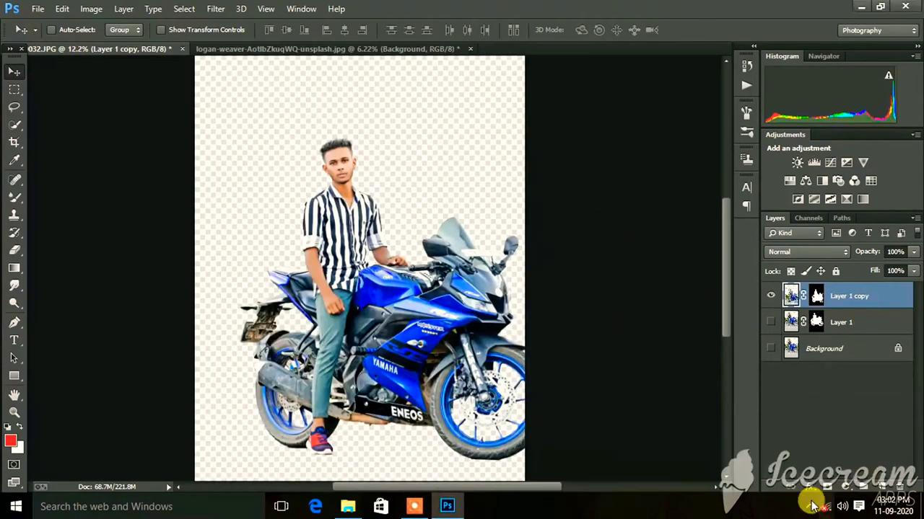
Drag the city photo into the biker document and position it on the canvas
{"action": "left_click", "coordinate": [244, 50]}
{"action": "left_click_drag", "start_coordinate": [363, 177], "coordinate": [404, 265]}
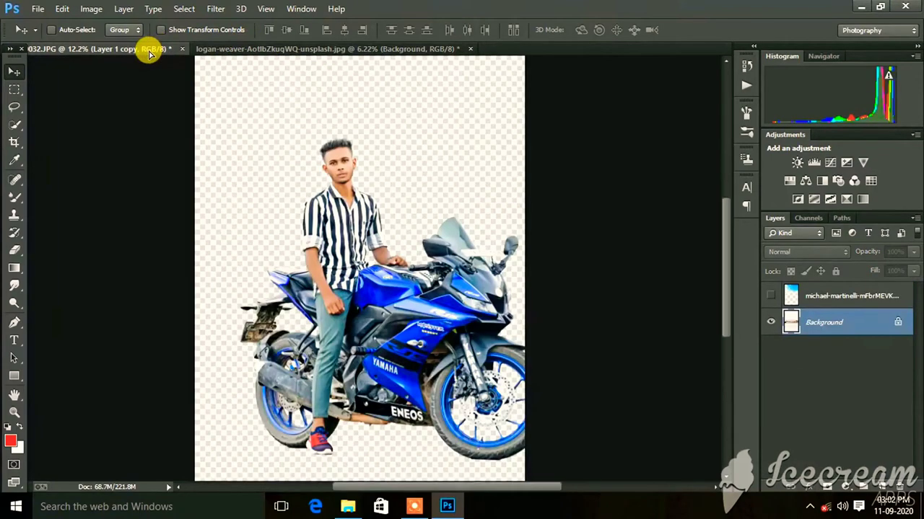
{"action": "key", "text": "ctrl+minus"}
{"action": "key", "text": "ctrl+minus"}
{"action": "left_click_drag", "start_coordinate": [422, 314], "coordinate": [442, 330]}
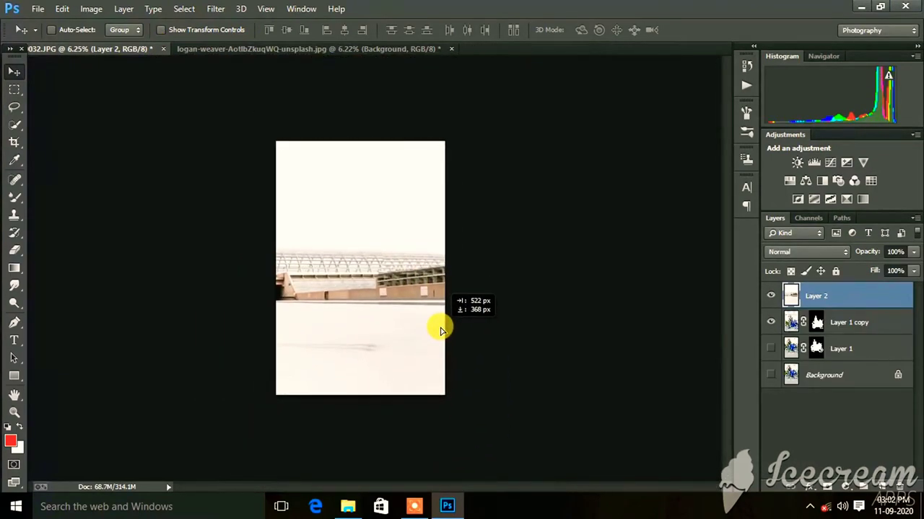
Move the city photo layer, Layer 2, beneath the Layer 1 copy
{"action": "left_click_drag", "start_coordinate": [811, 325], "coordinate": [812, 333]}
{"action": "scroll", "coordinate": [371, 206], "scroll_direction": "up", "scroll_amount": 3}
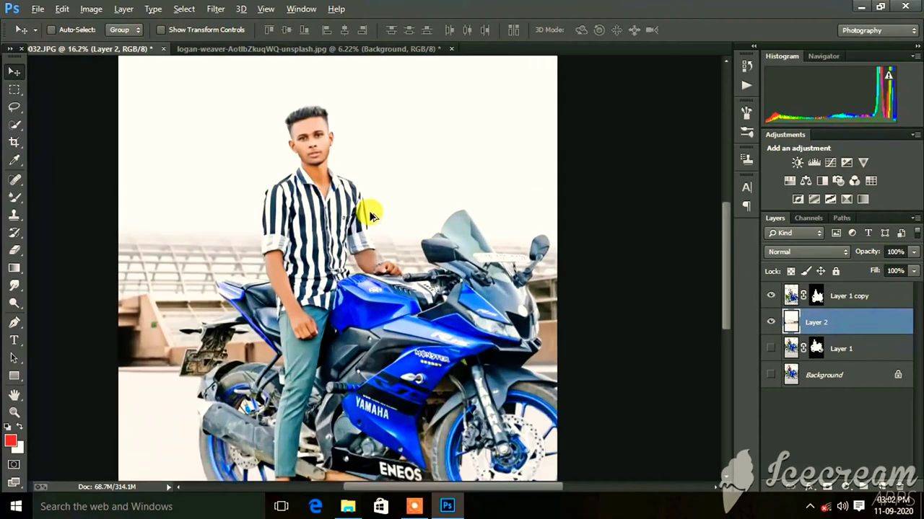
{"action": "scroll", "coordinate": [319, 243], "scroll_direction": "up", "scroll_amount": 2}
{"action": "scroll", "coordinate": [325, 261], "scroll_direction": "down", "scroll_amount": 3}
{"action": "scroll", "coordinate": [325, 261], "scroll_direction": "down", "scroll_amount": 2}
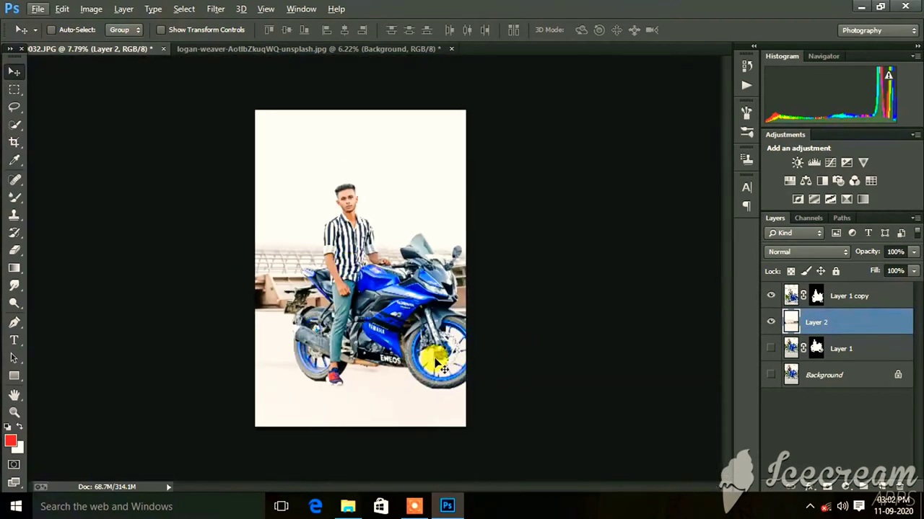
{"action": "key", "text": "alt+bracketright"}
{"action": "key", "text": "e"}
{"action": "scroll", "coordinate": [351, 262], "scroll_direction": "up", "scroll_amount": 5}
{"action": "scroll", "coordinate": [272, 186], "scroll_direction": "down", "scroll_amount": 5}
{"action": "scroll", "coordinate": [241, 150], "scroll_direction": "up", "scroll_amount": 1}
Duplicate the cut-out biker layer and set the lower copy's Hue/Saturation Lightness to -100, making it solid black
{"action": "scroll", "coordinate": [205, 156], "scroll_direction": "up", "scroll_amount": 2}
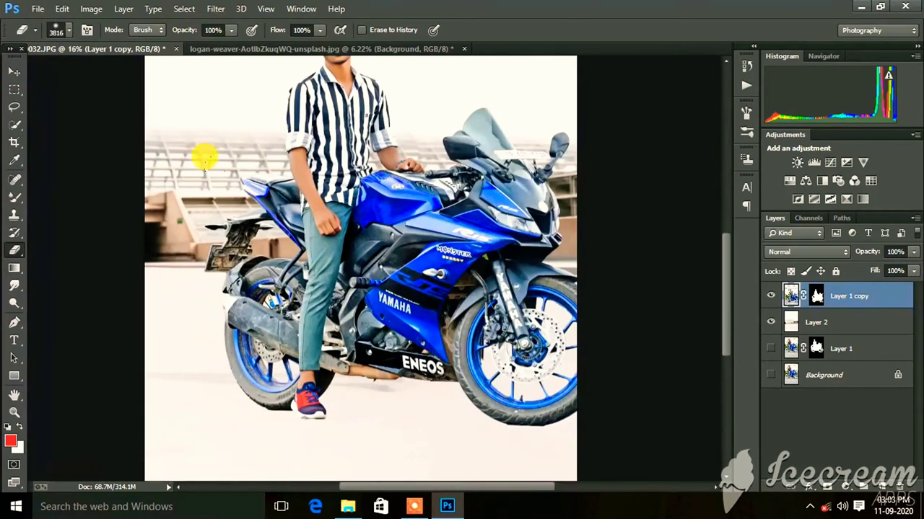
{"action": "scroll", "coordinate": [205, 156], "scroll_direction": "down", "scroll_amount": 2}
{"action": "key", "text": "ctrl+j"}
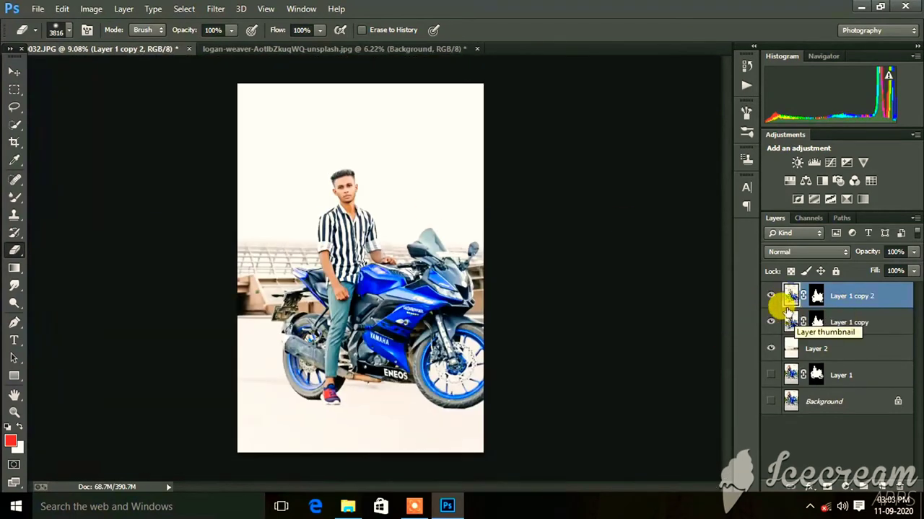
{"action": "left_click", "coordinate": [792, 323]}
{"action": "left_click", "coordinate": [91, 9]}
{"action": "mouse_move", "coordinate": [112, 44]}
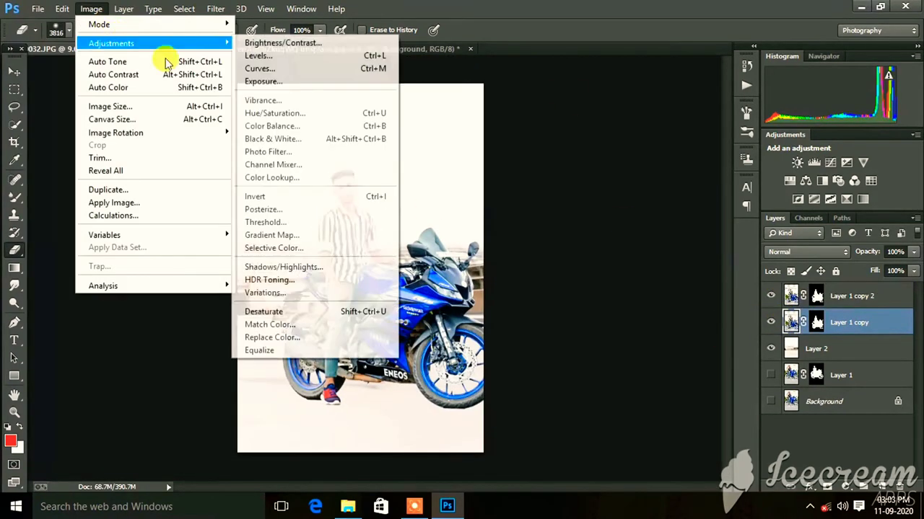
{"action": "left_click", "coordinate": [271, 113]}
{"action": "key", "text": "Return"}
{"action": "key", "text": "e"}
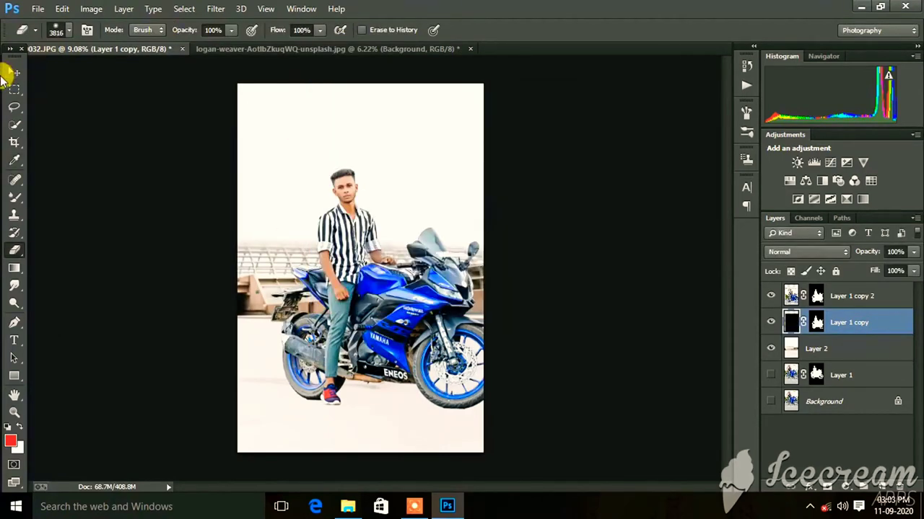
{"action": "left_click", "coordinate": [16, 67]}
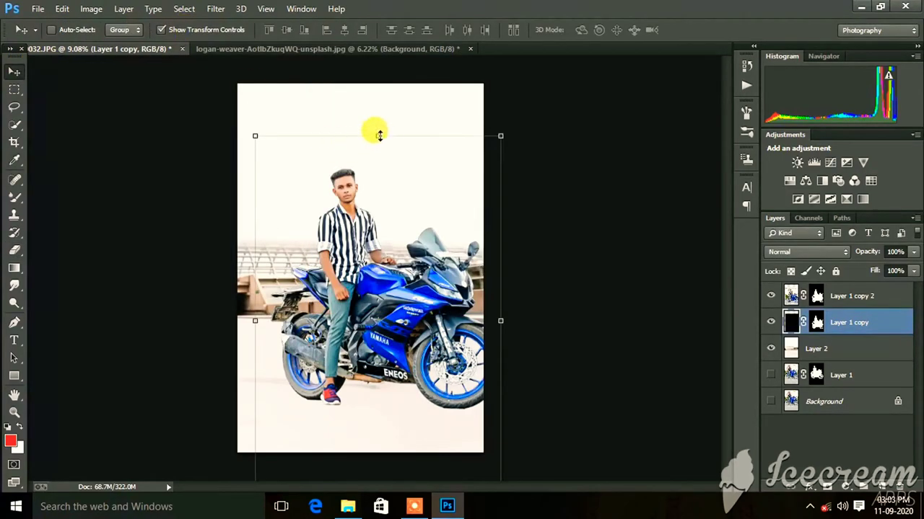
Flip the black silhouette below the bike and skew it into a slanted ground shadow
{"action": "left_click_drag", "start_coordinate": [377, 135], "coordinate": [364, 508]}
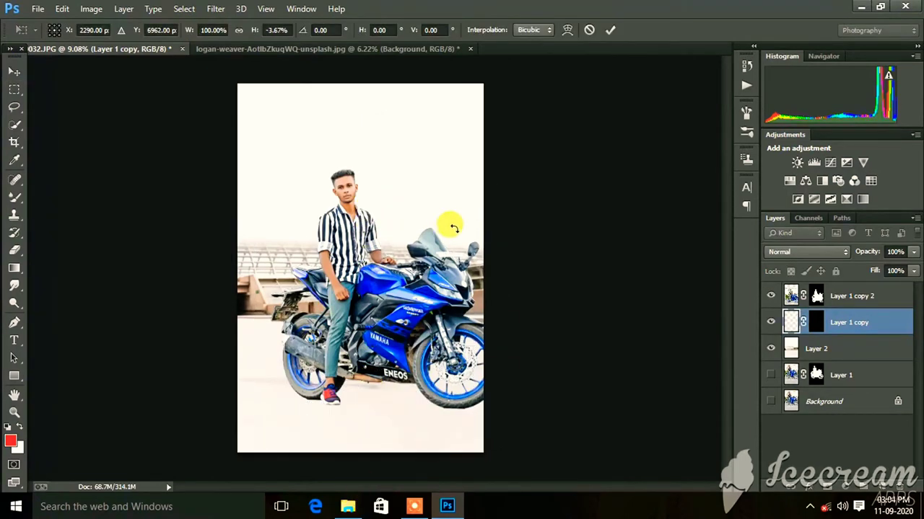
{"action": "key", "text": "ctrl+minus"}
{"action": "key", "text": "ctrl+minus"}
{"action": "key", "text": "ctrl+minus"}
{"action": "key", "text": "ctrl+minus"}
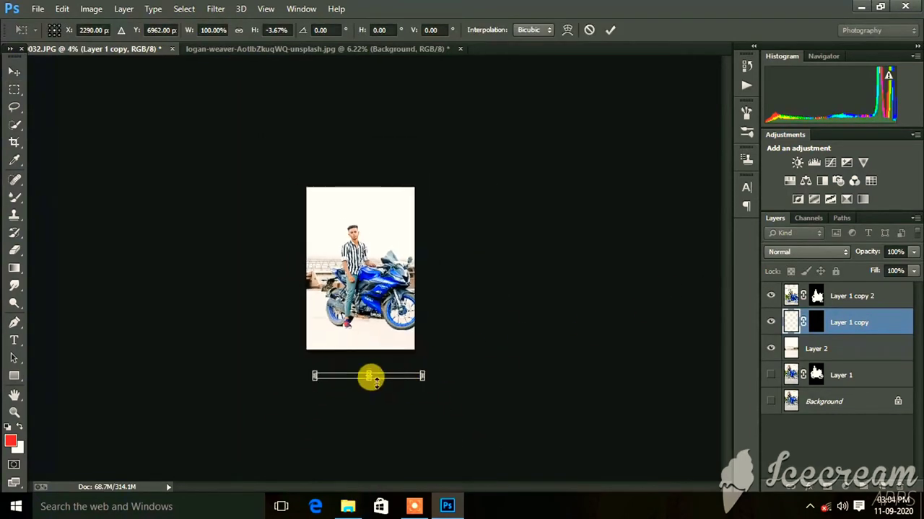
{"action": "left_click_drag", "start_coordinate": [375, 422], "coordinate": [367, 338]}
{"action": "scroll", "coordinate": [367, 338], "scroll_direction": "up", "scroll_amount": 5}
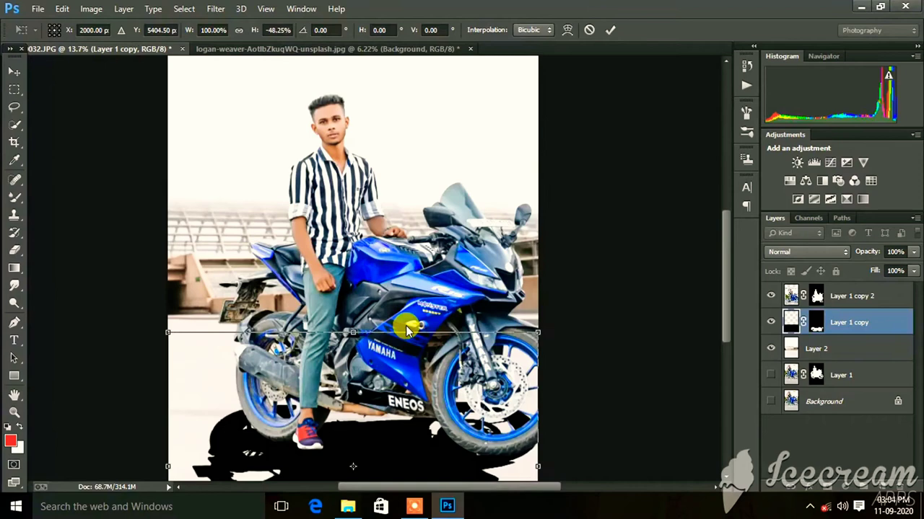
{"action": "left_click", "coordinate": [589, 29]}
{"action": "scroll", "coordinate": [439, 179], "scroll_direction": "down", "scroll_amount": 3}
{"action": "mouse_move", "coordinate": [367, 181]}
{"action": "left_mouse_down"}
{"action": "mouse_move", "coordinate": [375, 482]}
{"action": "mouse_move", "coordinate": [378, 453]}
{"action": "left_mouse_up"}
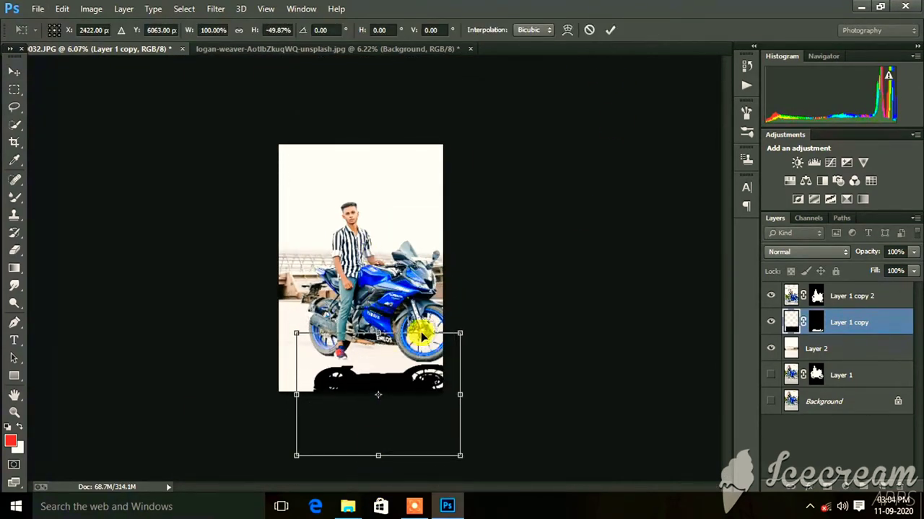
{"action": "key", "text": "ctrl+plus"}
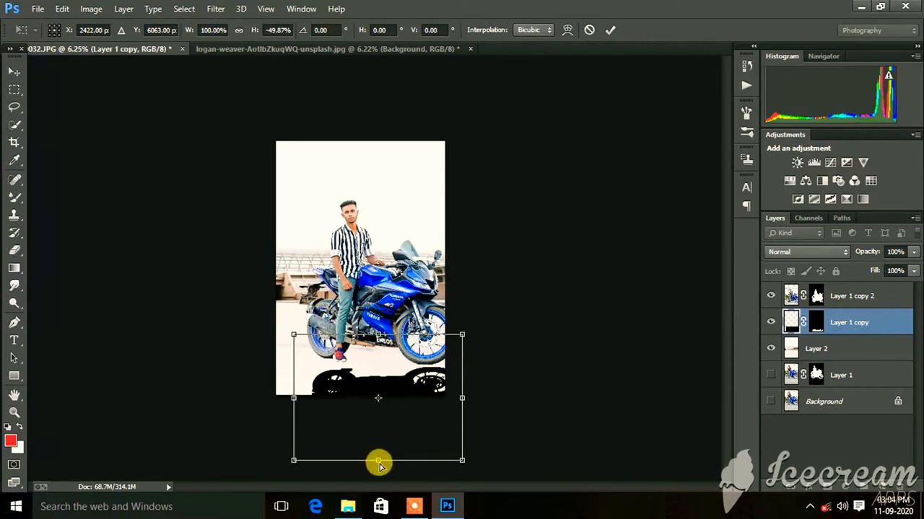
{"action": "left_click_drag", "start_coordinate": [379, 463], "coordinate": [332, 451]}
{"action": "mouse_move", "coordinate": [366, 409]}
{"action": "left_mouse_down"}
{"action": "mouse_move", "coordinate": [354, 416]}
{"action": "mouse_move", "coordinate": [357, 404]}
{"action": "left_mouse_up"}
{"action": "left_click_drag", "start_coordinate": [411, 431], "coordinate": [399, 443]}
{"action": "left_click", "coordinate": [915, 270]}
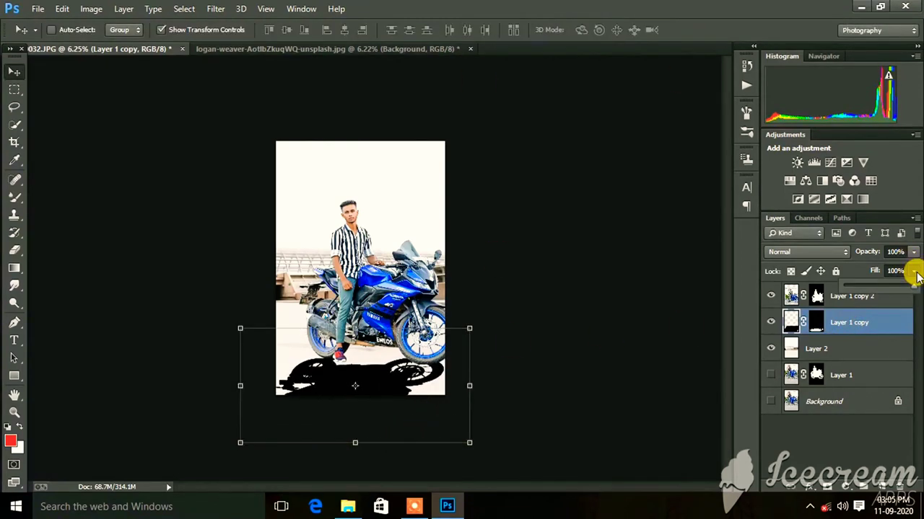
Lower the shadow layer's Fill to 20%
{"action": "left_click_drag", "start_coordinate": [913, 291], "coordinate": [873, 295]}
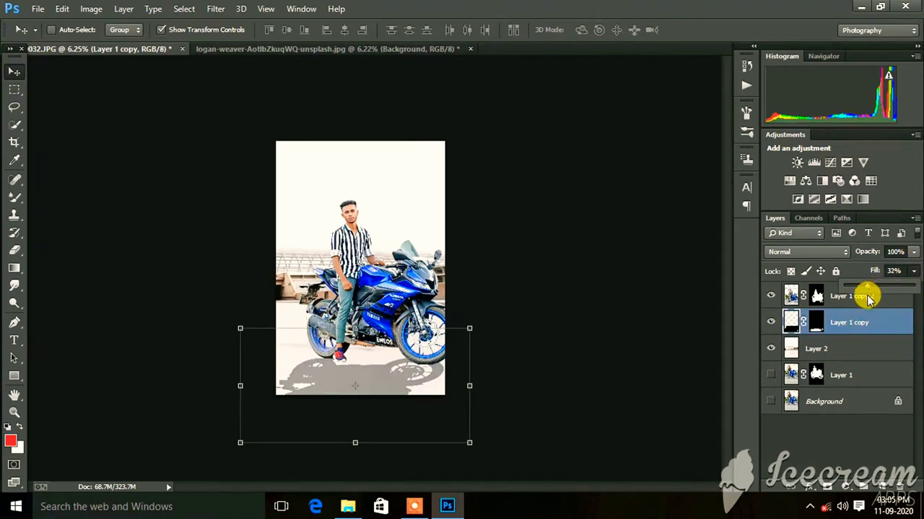
{"action": "left_click_drag", "start_coordinate": [863, 301], "coordinate": [857, 301]}
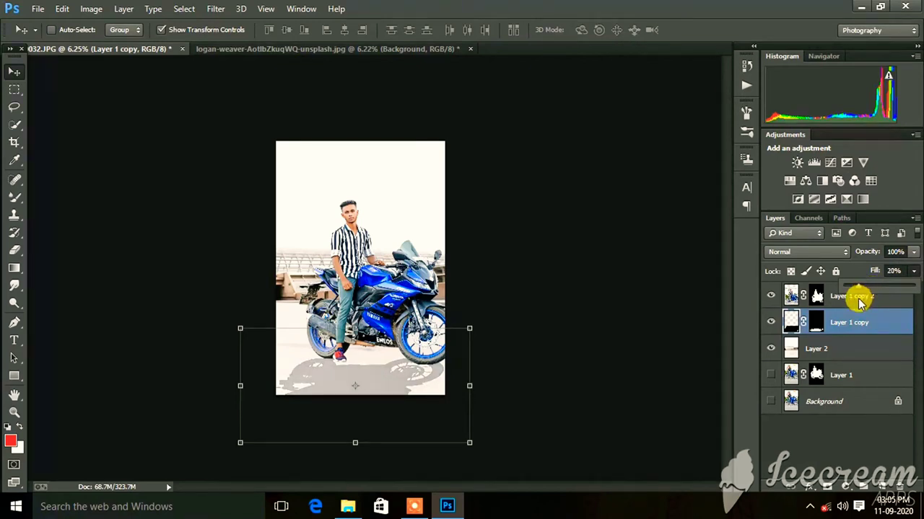
{"action": "left_click", "coordinate": [14, 250]}
{"action": "scroll", "coordinate": [200, 113], "scroll_direction": "up", "scroll_amount": 5}
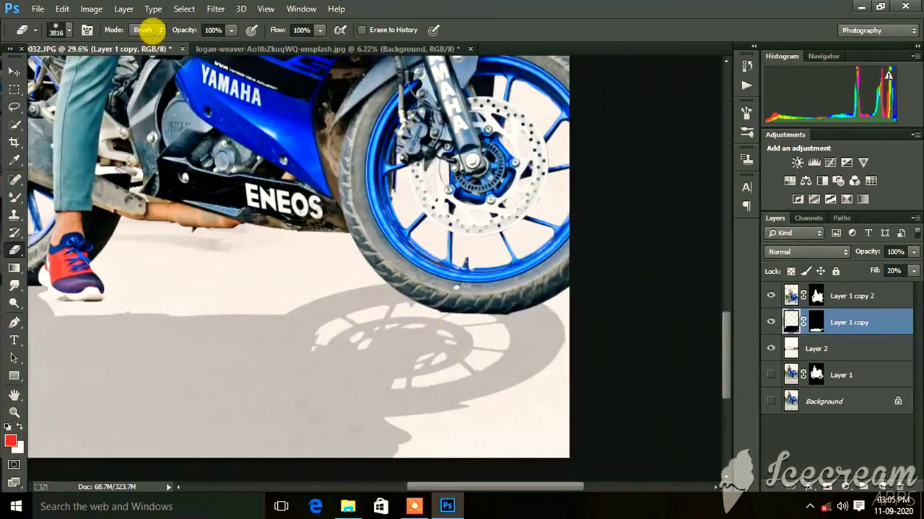
Create a new empty Layer 3 above the top biker layer
{"action": "right_click", "coordinate": [563, 293]}
{"action": "left_click", "coordinate": [428, 261]}
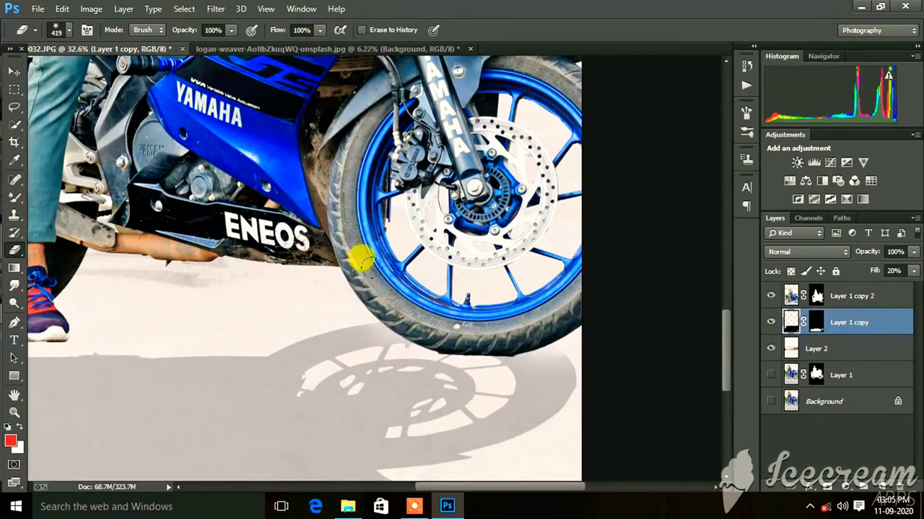
{"action": "scroll", "coordinate": [505, 267], "scroll_direction": "down", "scroll_amount": 1}
{"action": "scroll", "coordinate": [510, 324], "scroll_direction": "down", "scroll_amount": 1}
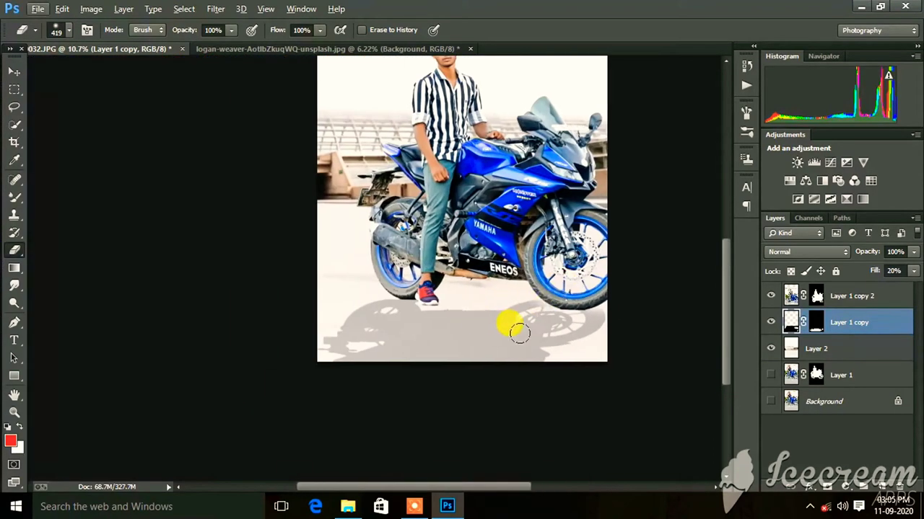
{"action": "scroll", "coordinate": [431, 254], "scroll_direction": "up", "scroll_amount": 3}
{"action": "scroll", "coordinate": [430, 254], "scroll_direction": "up", "scroll_amount": 2}
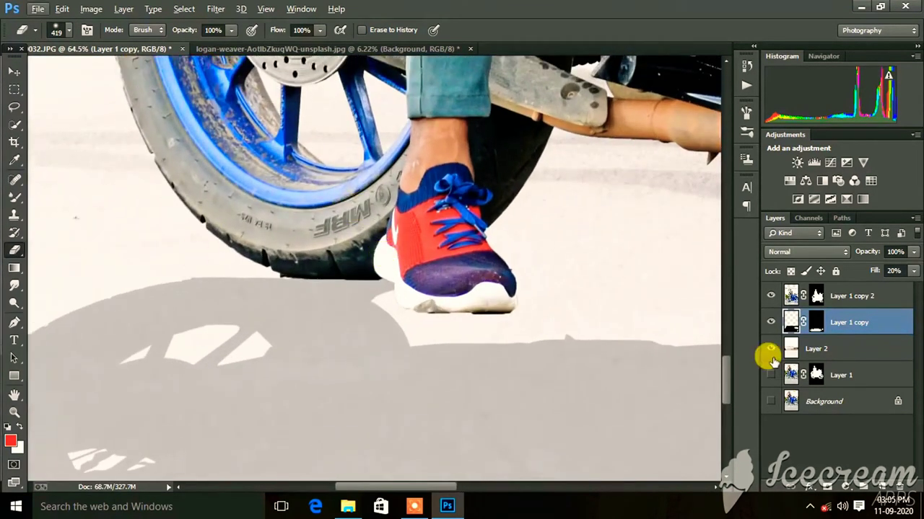
{"action": "left_click", "coordinate": [792, 296]}
{"action": "key", "text": "ctrl+shift+alt+n"}
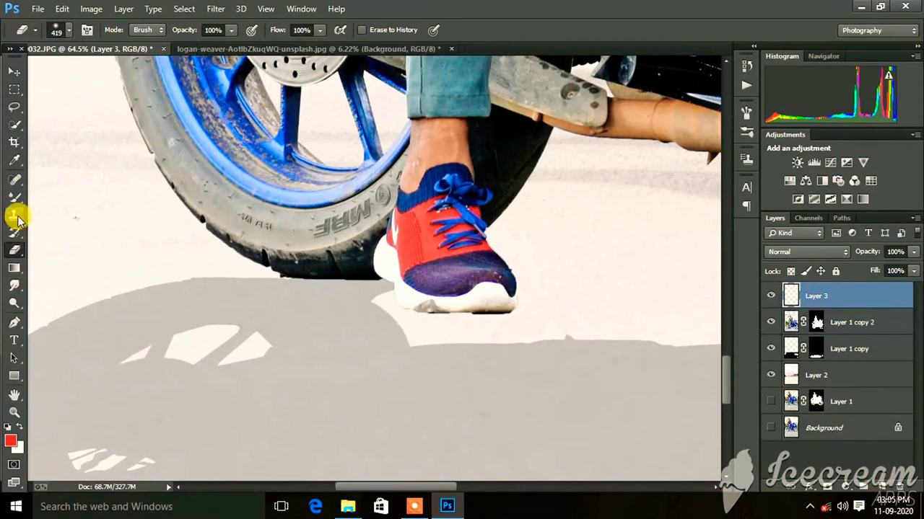
Choose a soft brush with 0% hardness and set the foreground colour to black
{"action": "right_click", "coordinate": [15, 196]}
{"action": "left_click", "coordinate": [58, 189]}
{"action": "right_click", "coordinate": [434, 298]}
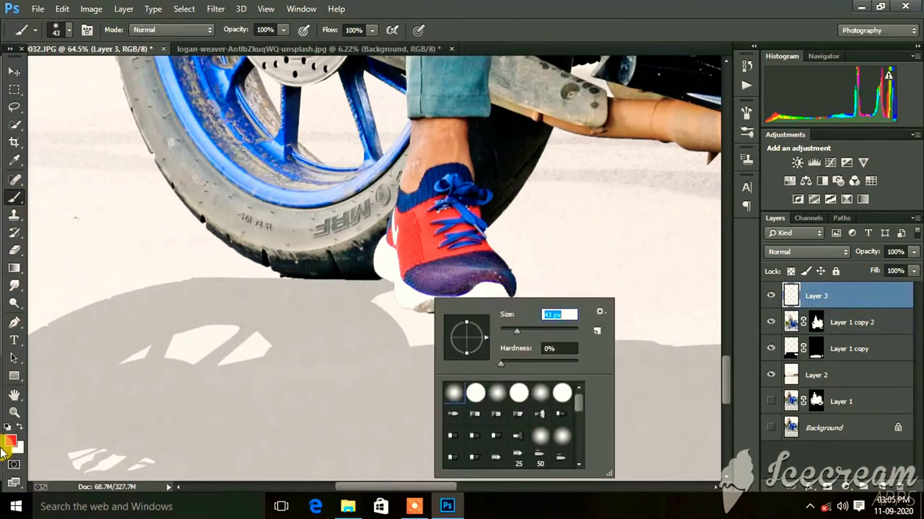
{"action": "left_click", "coordinate": [15, 448]}
{"action": "left_click", "coordinate": [779, 357]}
{"action": "left_click", "coordinate": [907, 93]}
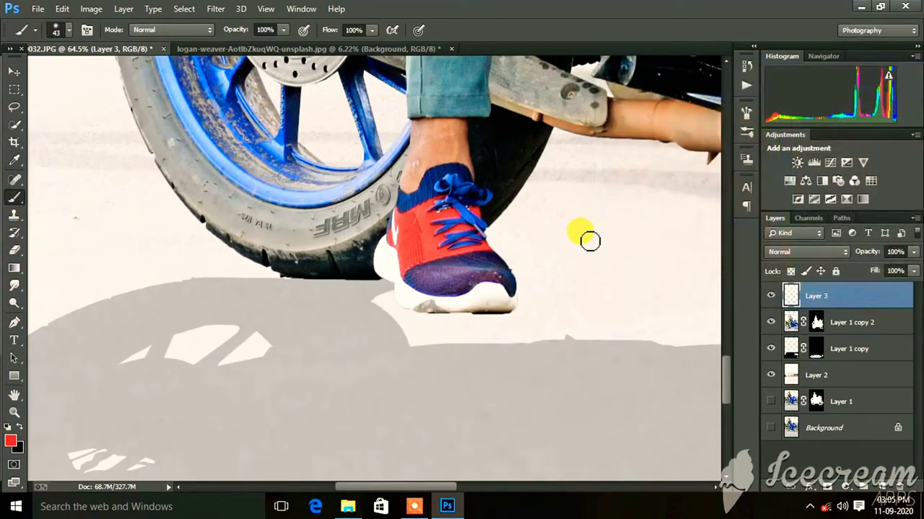
{"action": "right_click", "coordinate": [587, 241]}
{"action": "left_click", "coordinate": [612, 228]}
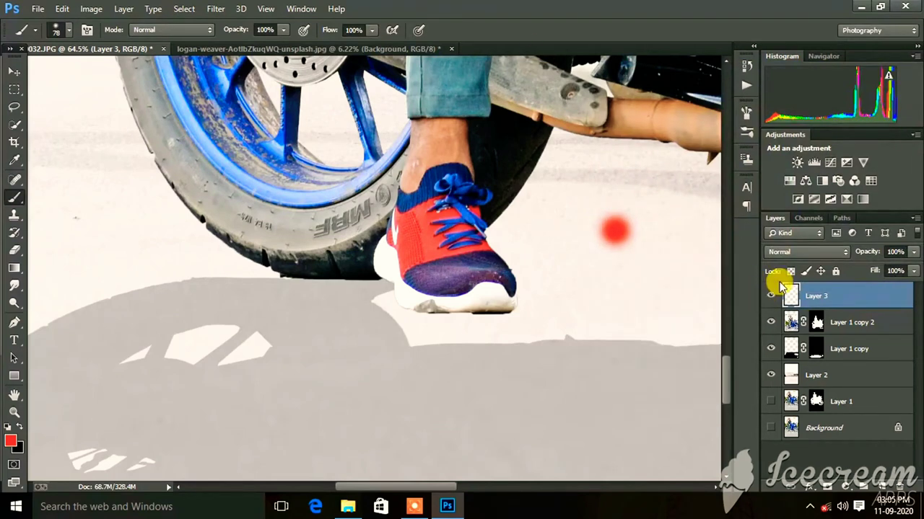
Replace the empty Layer 3 with a fresh empty layer on top of the stack
{"action": "key", "text": "Delete"}
{"action": "left_click", "coordinate": [884, 488]}
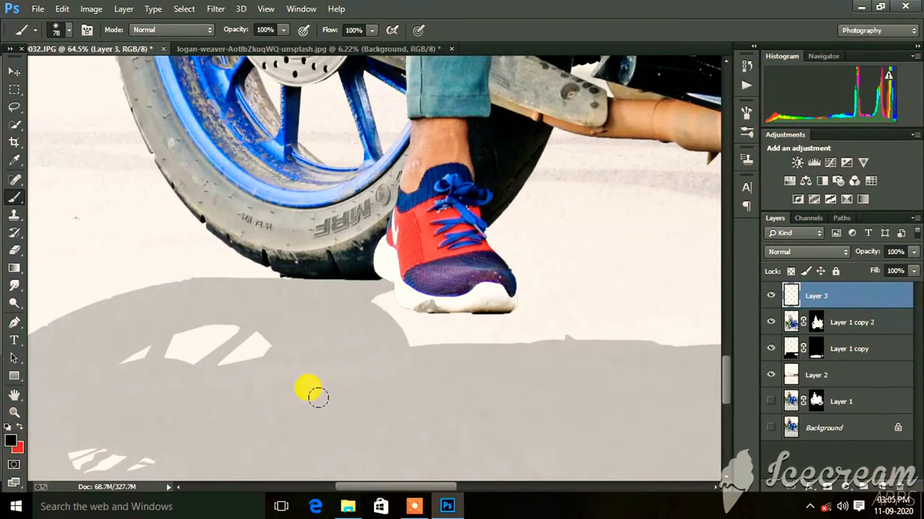
{"action": "left_click", "coordinate": [421, 509]}
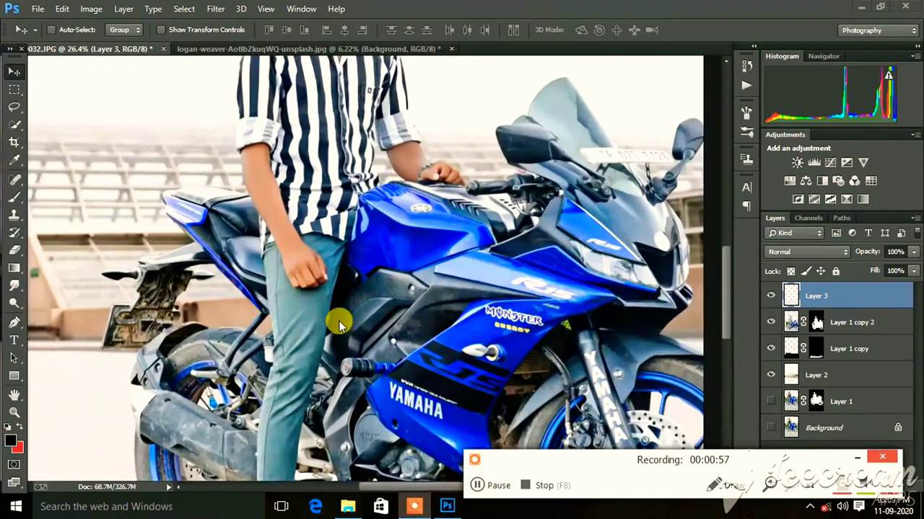
{"action": "scroll", "coordinate": [305, 320], "scroll_direction": "down", "scroll_amount": 3}
{"action": "scroll", "coordinate": [478, 221], "scroll_direction": "up", "scroll_amount": 5}
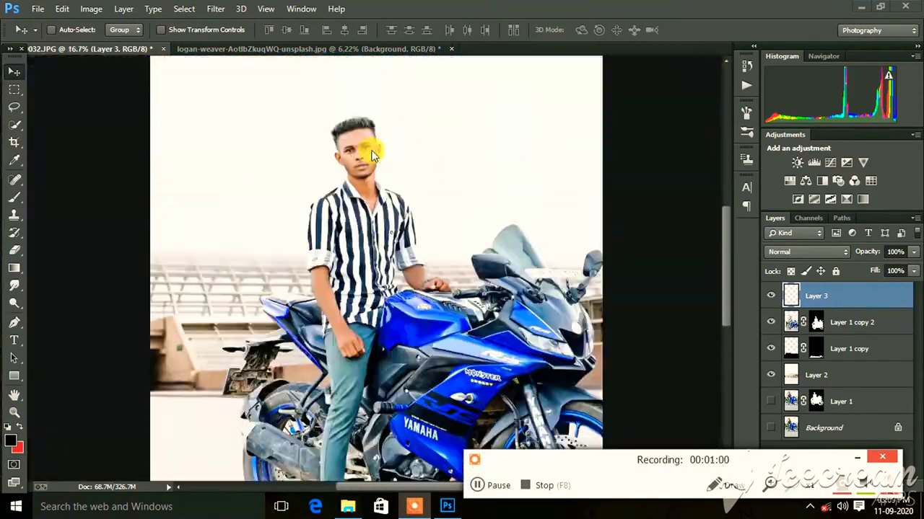
{"action": "scroll", "coordinate": [372, 155], "scroll_direction": "up", "scroll_amount": 3}
{"action": "scroll", "coordinate": [372, 173], "scroll_direction": "down", "scroll_amount": 4}
Place the Girl-1 image from Desktop/giles png as a linked layer
{"action": "left_click", "coordinate": [37, 9]}
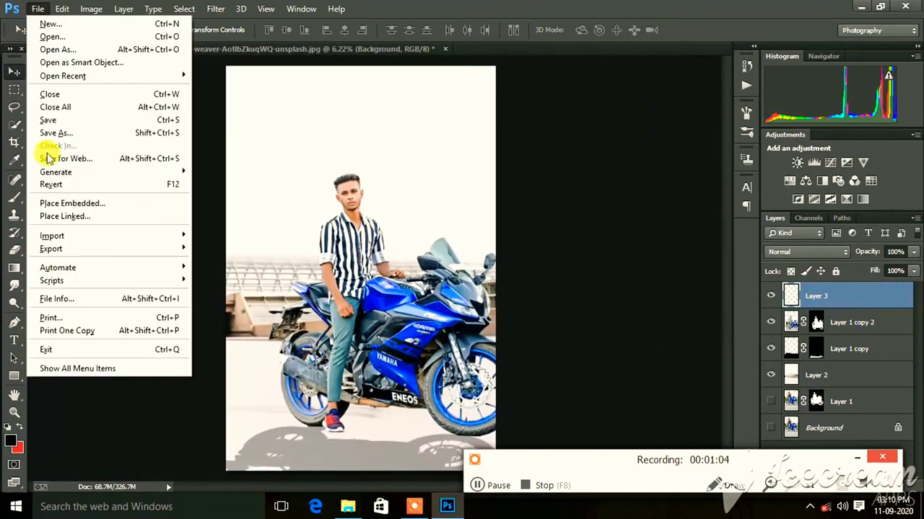
{"action": "left_click", "coordinate": [65, 216]}
{"action": "left_click", "coordinate": [56, 96]}
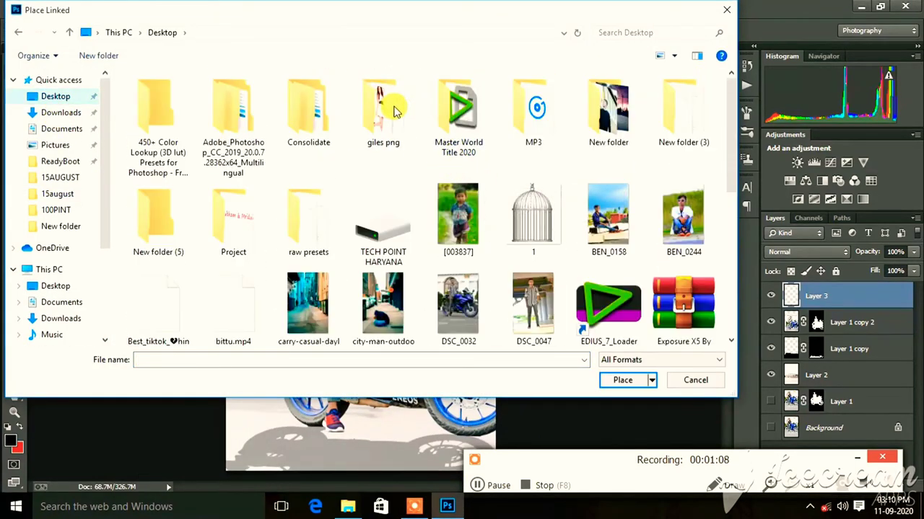
{"action": "double_click", "coordinate": [394, 110]}
{"action": "double_click", "coordinate": [464, 103]}
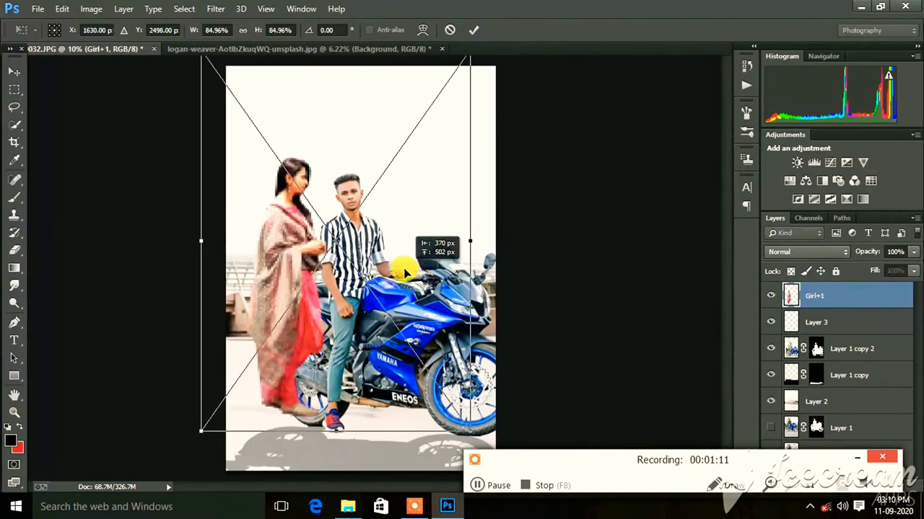
Move the girl left of the man, shrink her slightly and commit the placement
{"action": "left_click_drag", "start_coordinate": [405, 272], "coordinate": [395, 292]}
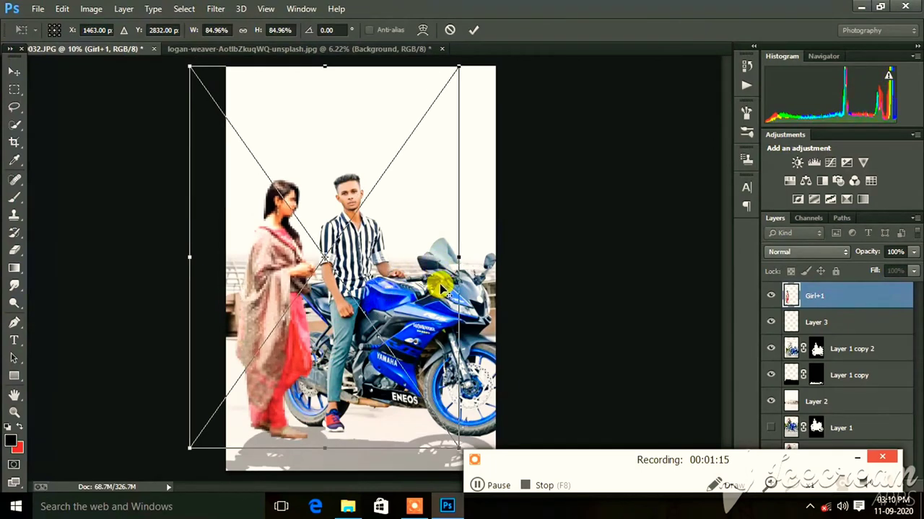
{"action": "scroll", "coordinate": [438, 325], "scroll_direction": "down", "scroll_amount": 2}
{"action": "left_click_drag", "start_coordinate": [428, 133], "coordinate": [428, 131]}
{"action": "left_click_drag", "start_coordinate": [397, 303], "coordinate": [398, 303]}
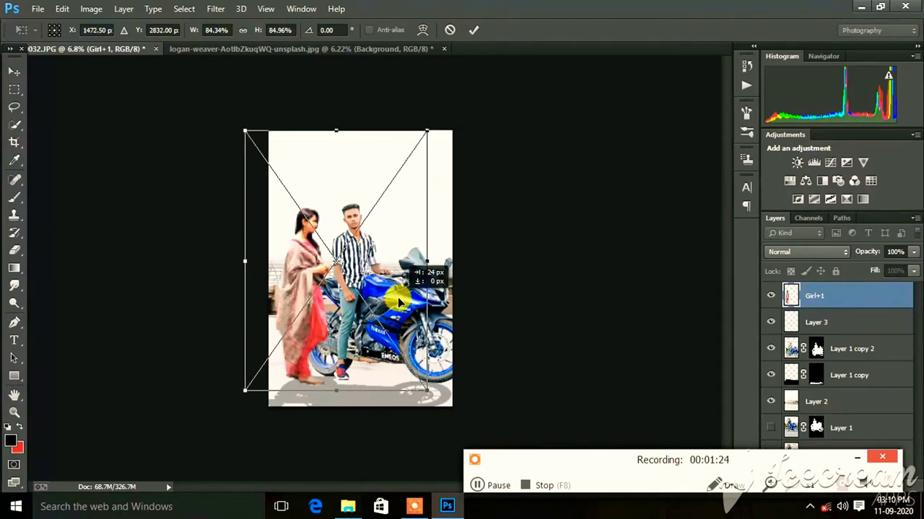
{"action": "left_click", "coordinate": [474, 29]}
Reposition the girl beside the bike, nudging her slightly up and left
{"action": "scroll", "coordinate": [337, 217], "scroll_direction": "up", "scroll_amount": 5}
{"action": "scroll", "coordinate": [318, 238], "scroll_direction": "down", "scroll_amount": 1}
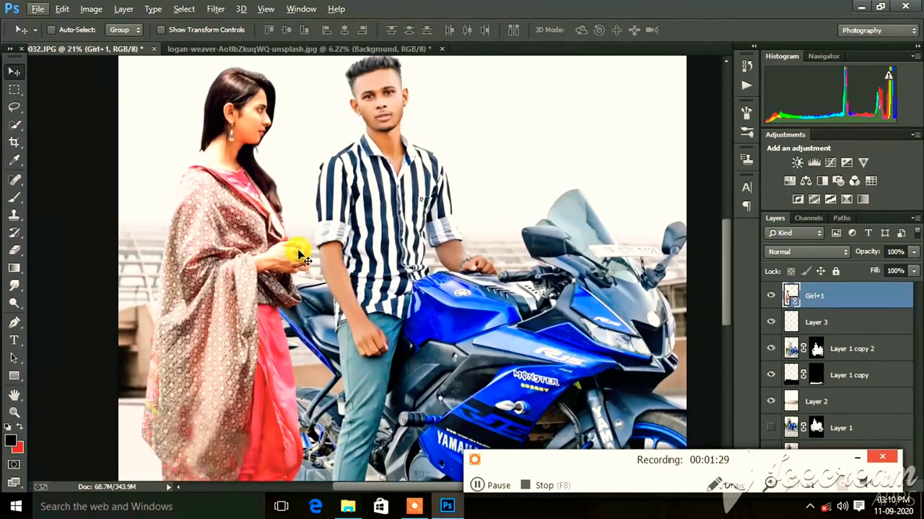
{"action": "scroll", "coordinate": [300, 244], "scroll_direction": "down", "scroll_amount": 1}
{"action": "scroll", "coordinate": [306, 224], "scroll_direction": "down", "scroll_amount": 1}
{"action": "scroll", "coordinate": [318, 199], "scroll_direction": "down", "scroll_amount": 2}
{"action": "left_click_drag", "start_coordinate": [320, 195], "coordinate": [295, 247]}
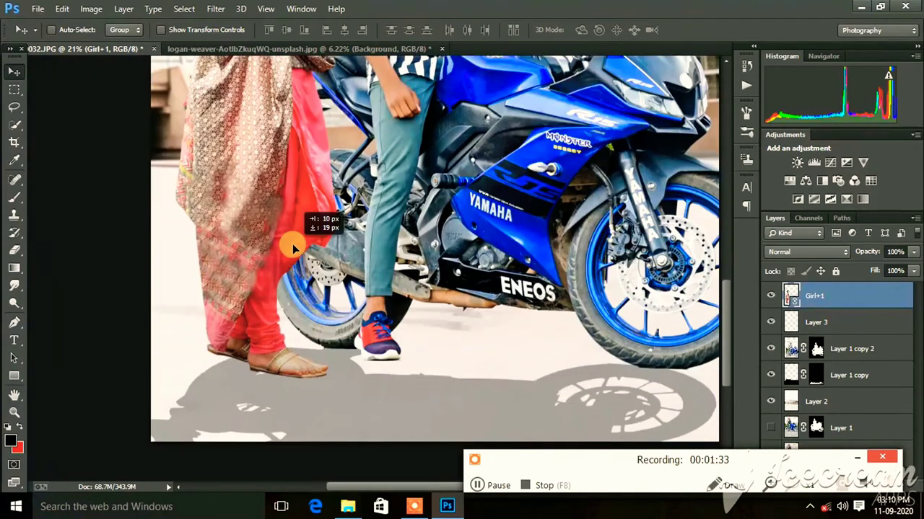
{"action": "scroll", "coordinate": [306, 244], "scroll_direction": "down", "scroll_amount": 3}
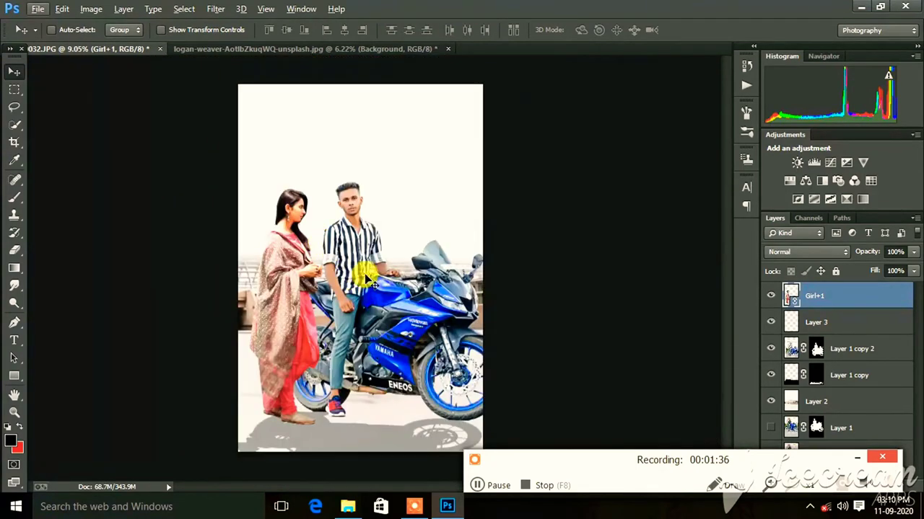
{"action": "scroll", "coordinate": [366, 280], "scroll_direction": "up", "scroll_amount": 1}
{"action": "scroll", "coordinate": [303, 252], "scroll_direction": "up", "scroll_amount": 2}
{"action": "scroll", "coordinate": [292, 249], "scroll_direction": "down", "scroll_amount": 1}
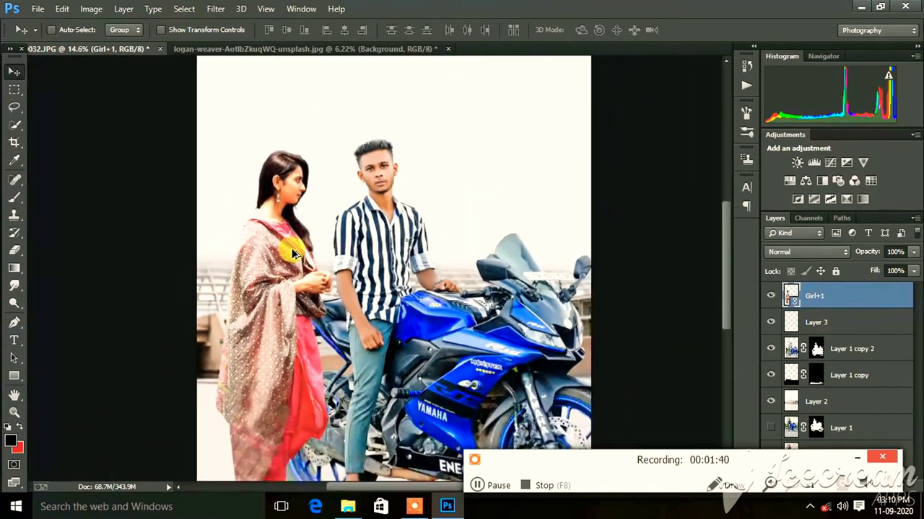
{"action": "scroll", "coordinate": [293, 253], "scroll_direction": "down", "scroll_amount": 2}
{"action": "left_click_drag", "start_coordinate": [303, 320], "coordinate": [293, 308]}
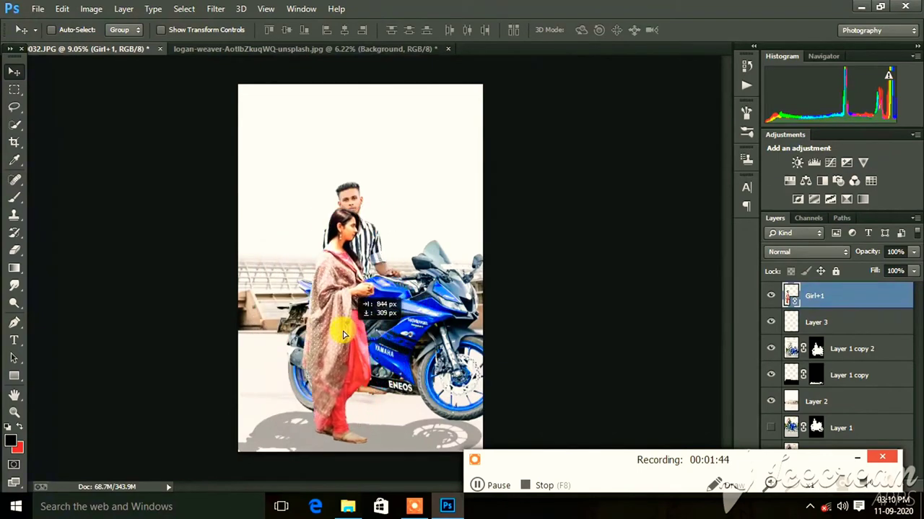
Widen the girl, shift her about 57 px left and apply the transform
{"action": "scroll", "coordinate": [294, 296], "scroll_direction": "up", "scroll_amount": 1}
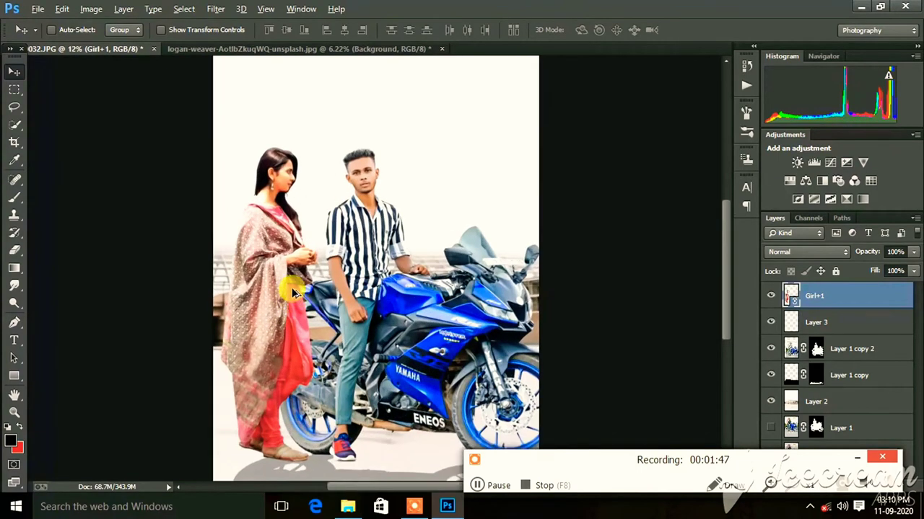
{"action": "scroll", "coordinate": [295, 283], "scroll_direction": "up", "scroll_amount": 1}
{"action": "scroll", "coordinate": [285, 249], "scroll_direction": "up", "scroll_amount": 1}
{"action": "scroll", "coordinate": [281, 228], "scroll_direction": "up", "scroll_amount": 1}
{"action": "scroll", "coordinate": [281, 227], "scroll_direction": "down", "scroll_amount": 3}
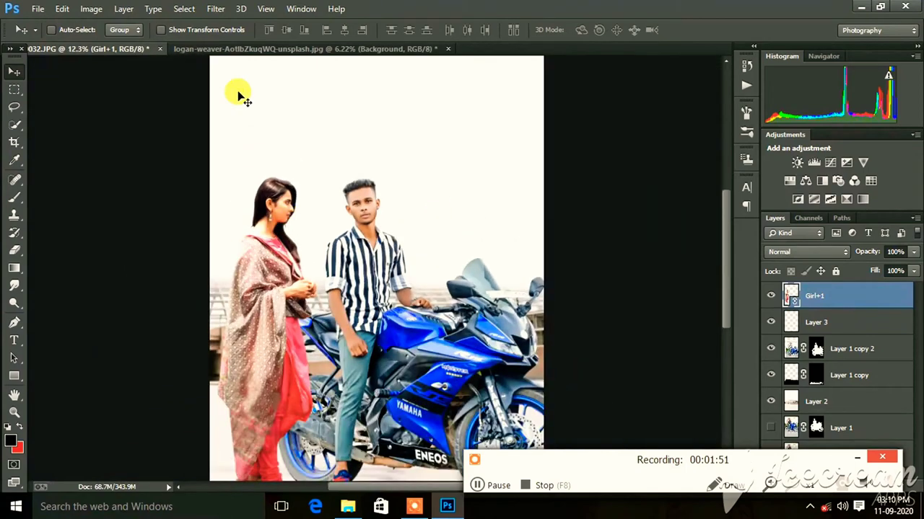
{"action": "left_click_drag", "start_coordinate": [219, 177], "coordinate": [212, 196]}
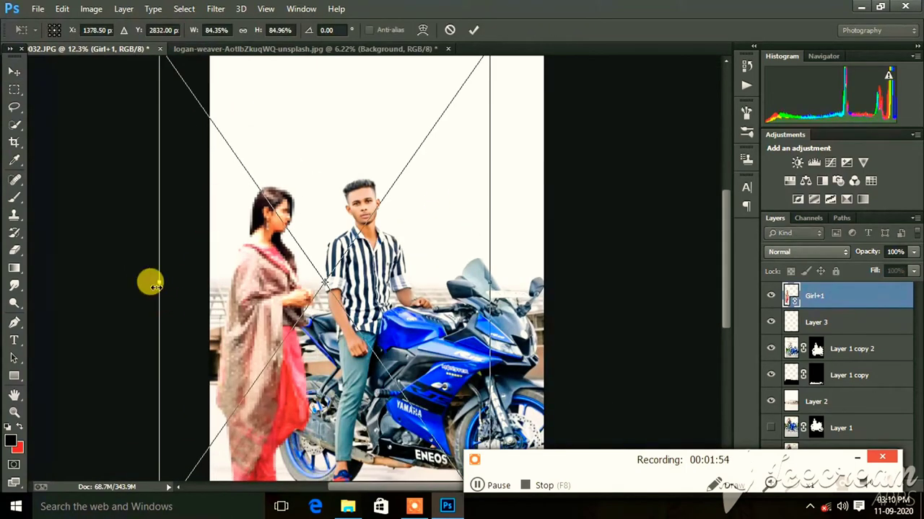
{"action": "left_click_drag", "start_coordinate": [149, 282], "coordinate": [138, 286]}
{"action": "scroll", "coordinate": [375, 181], "scroll_direction": "down", "scroll_amount": 3}
{"action": "left_click_drag", "start_coordinate": [402, 211], "coordinate": [397, 210]}
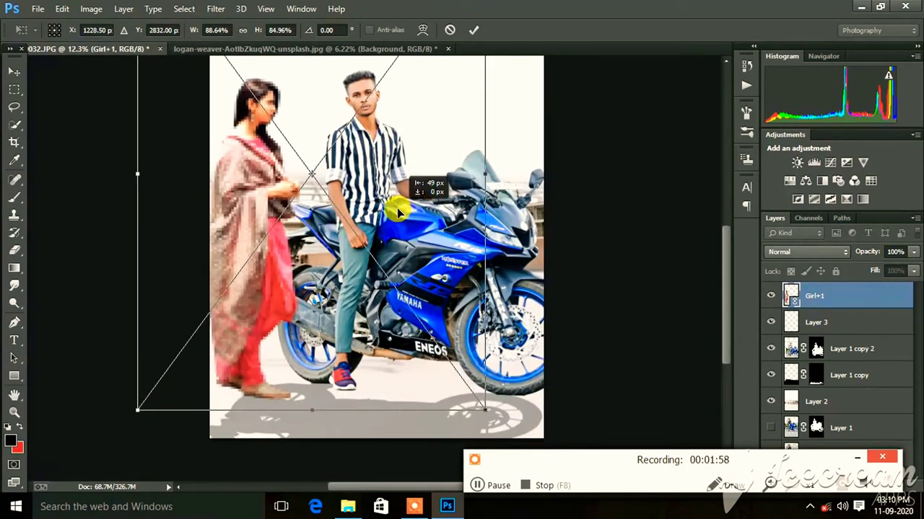
{"action": "left_click", "coordinate": [473, 30]}
{"action": "scroll", "coordinate": [264, 114], "scroll_direction": "down", "scroll_amount": 2}
{"action": "scroll", "coordinate": [303, 243], "scroll_direction": "up", "scroll_amount": 2}
{"action": "scroll", "coordinate": [271, 247], "scroll_direction": "up", "scroll_amount": 2}
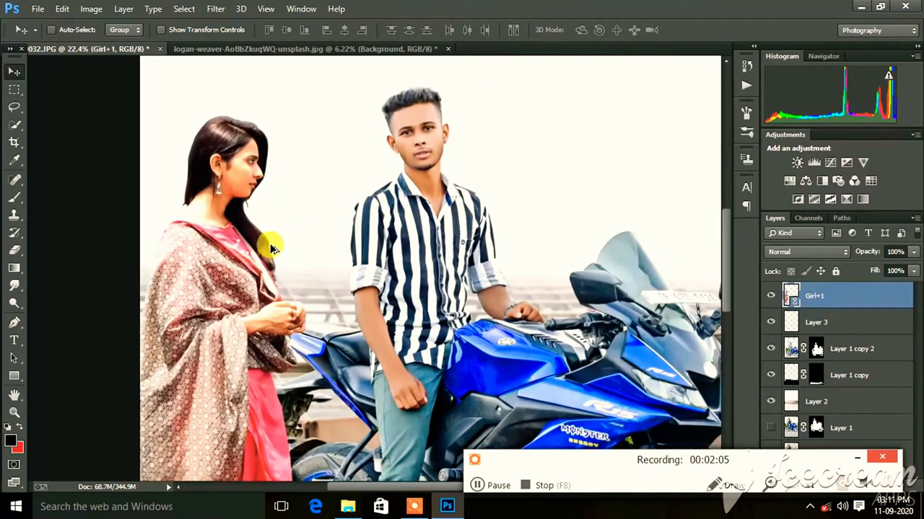
{"action": "scroll", "coordinate": [233, 204], "scroll_direction": "down", "scroll_amount": 1}
{"action": "scroll", "coordinate": [238, 223], "scroll_direction": "down", "scroll_amount": 1}
{"action": "scroll", "coordinate": [270, 262], "scroll_direction": "up", "scroll_amount": 2}
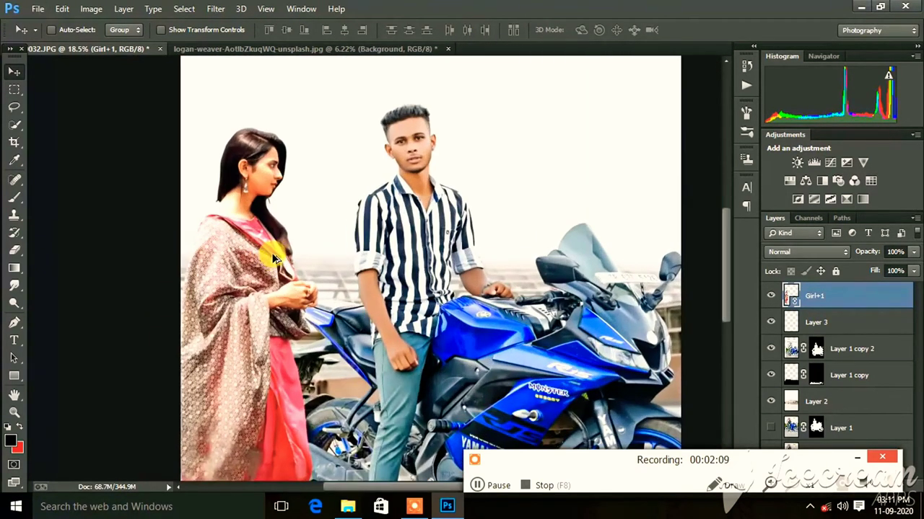
{"action": "scroll", "coordinate": [272, 236], "scroll_direction": "up", "scroll_amount": 1}
{"action": "scroll", "coordinate": [354, 192], "scroll_direction": "up", "scroll_amount": 1}
{"action": "scroll", "coordinate": [368, 231], "scroll_direction": "down", "scroll_amount": 3}
{"action": "scroll", "coordinate": [363, 367], "scroll_direction": "down", "scroll_amount": 3}
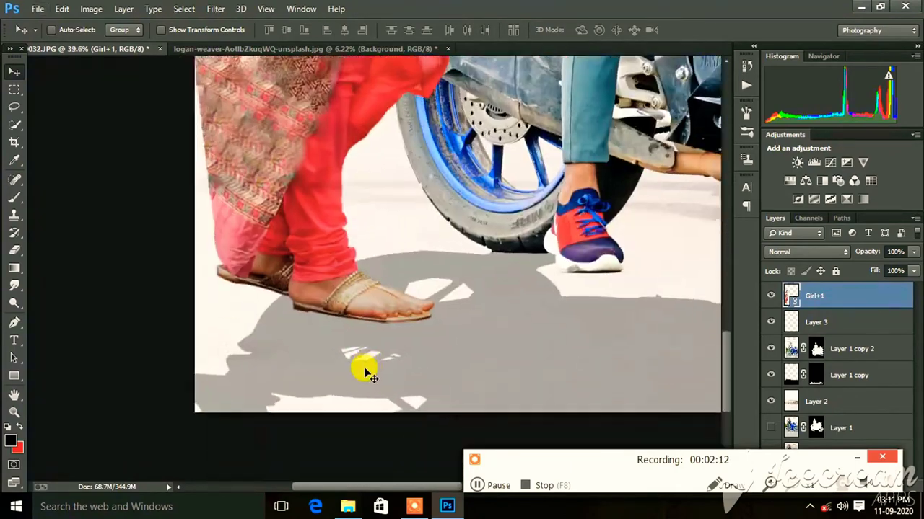
{"action": "scroll", "coordinate": [373, 315], "scroll_direction": "up", "scroll_amount": 2}
{"action": "scroll", "coordinate": [373, 315], "scroll_direction": "up", "scroll_amount": 1}
Duplicate the Girl+1 layer and select the Girl+1 copy
{"action": "key", "text": "ctrl+j"}
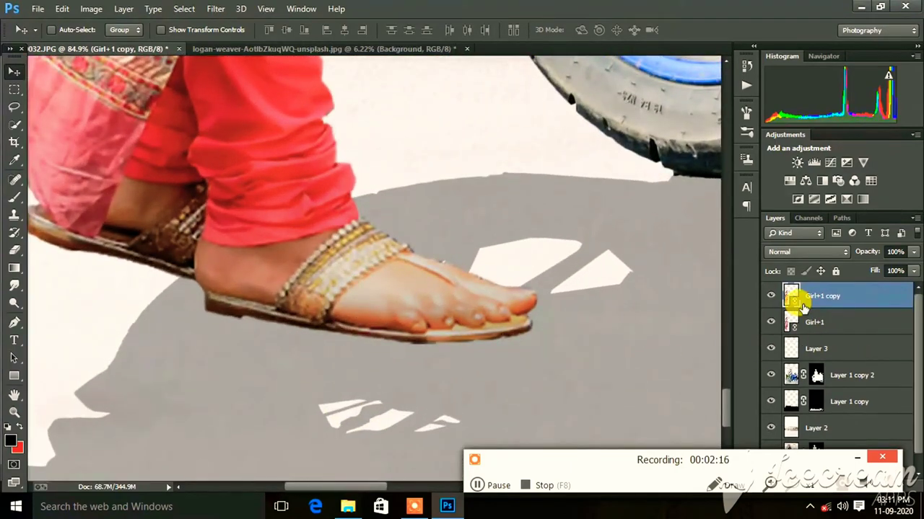
{"action": "left_click", "coordinate": [803, 326]}
{"action": "left_click", "coordinate": [91, 9]}
{"action": "mouse_move", "coordinate": [111, 43]}
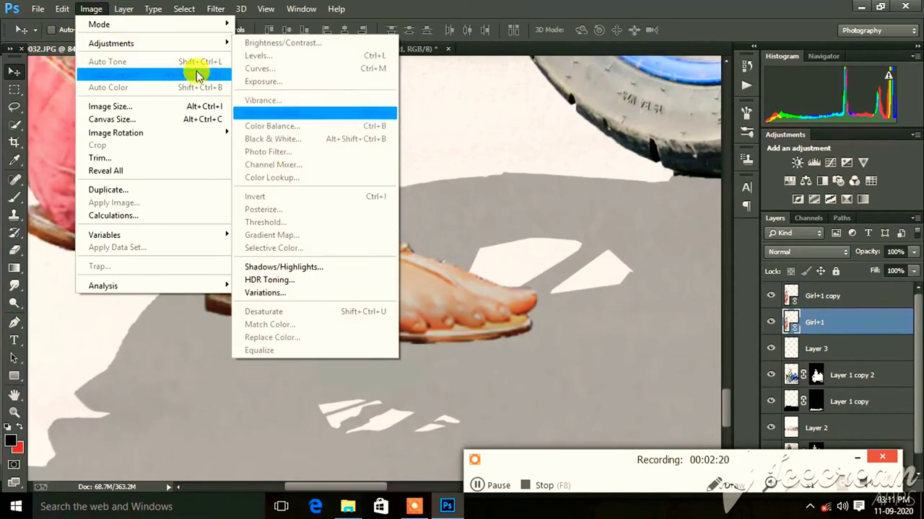
{"action": "left_click", "coordinate": [855, 302]}
{"action": "left_click", "coordinate": [855, 302]}
{"action": "left_click", "coordinate": [91, 8]}
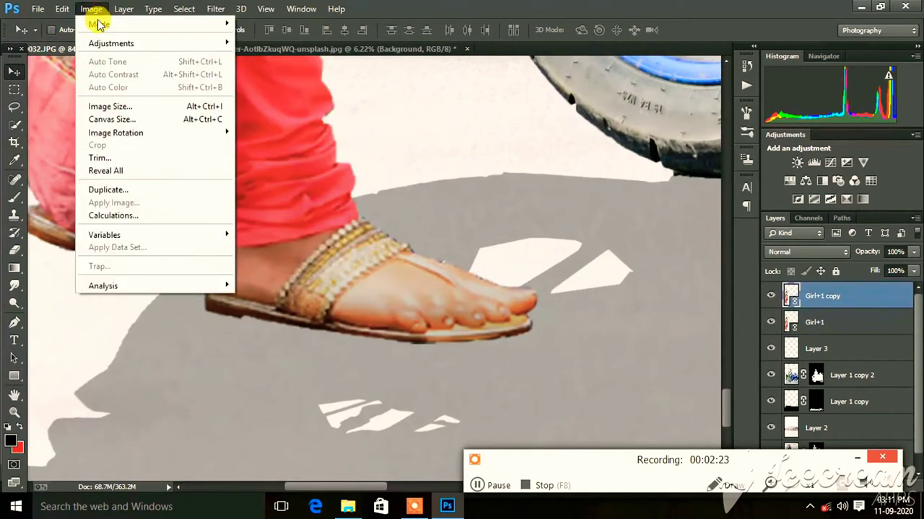
{"action": "key", "text": "Escape"}
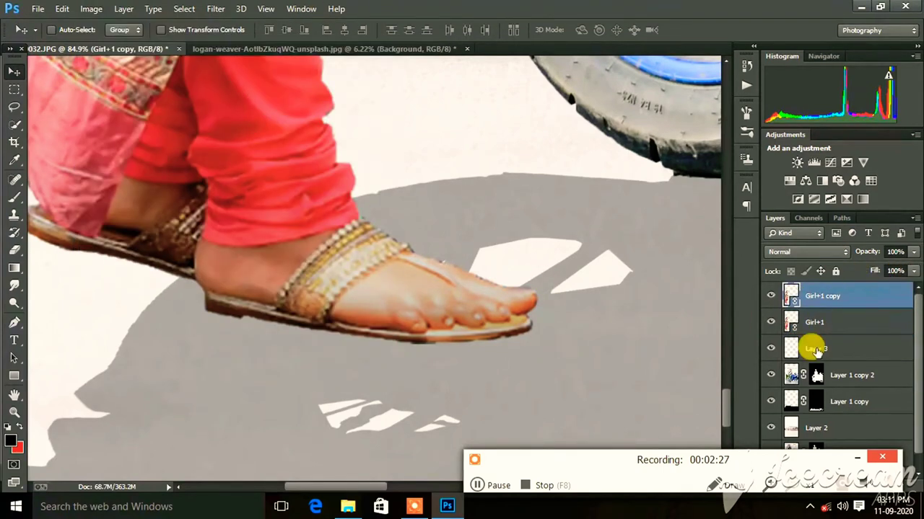
{"action": "left_click", "coordinate": [851, 459]}
{"action": "left_click", "coordinate": [799, 489]}
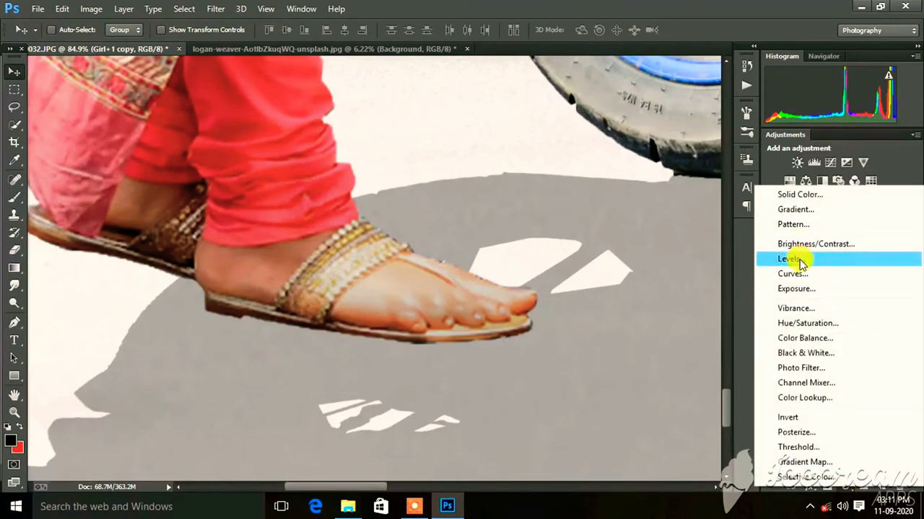
{"action": "left_click", "coordinate": [719, 239]}
Apply Camera Raw to the copy with Exposure -5.00, Contrast +100 and Blacks at minimum
{"action": "left_click", "coordinate": [220, 10]}
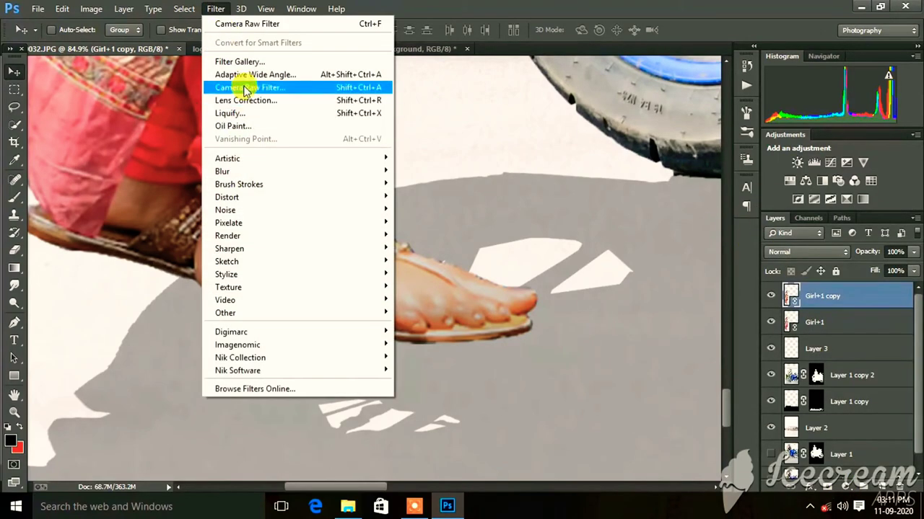
{"action": "left_click", "coordinate": [249, 86]}
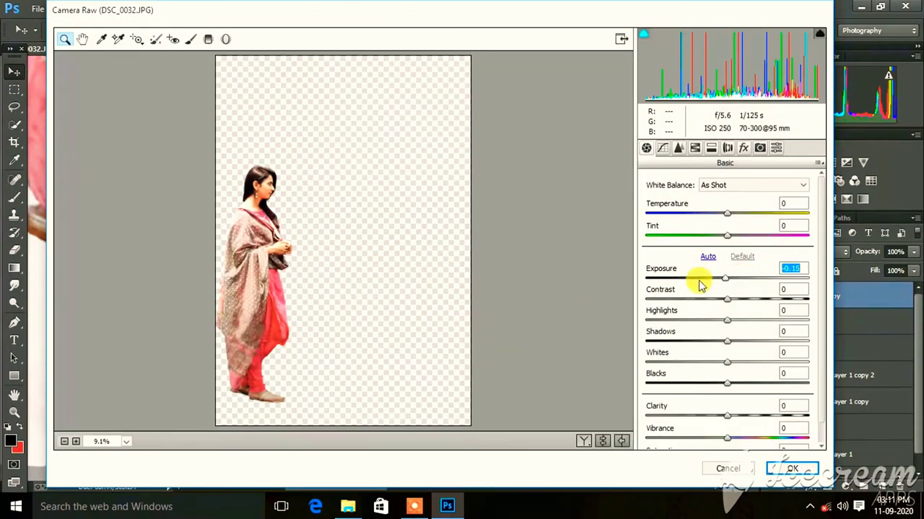
{"action": "left_click_drag", "start_coordinate": [700, 285], "coordinate": [627, 303]}
{"action": "key", "text": "Tab"}
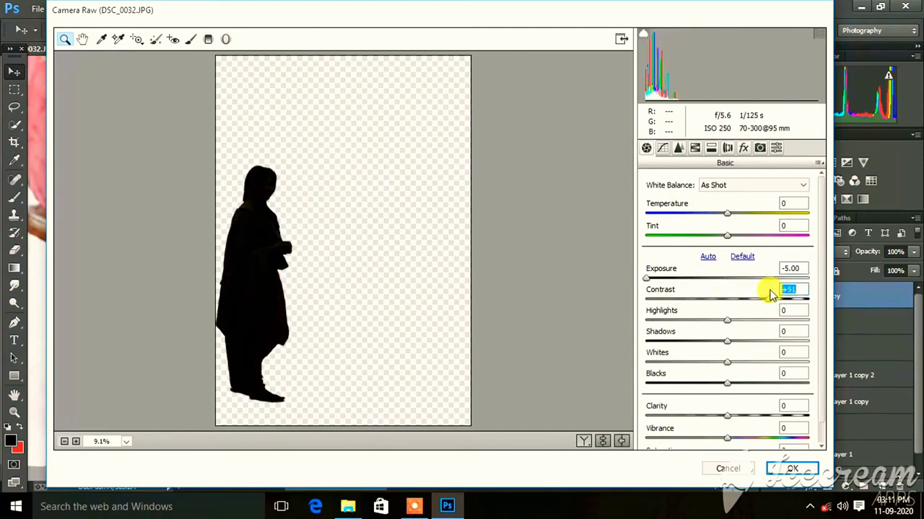
{"action": "left_click_drag", "start_coordinate": [731, 302], "coordinate": [835, 297]}
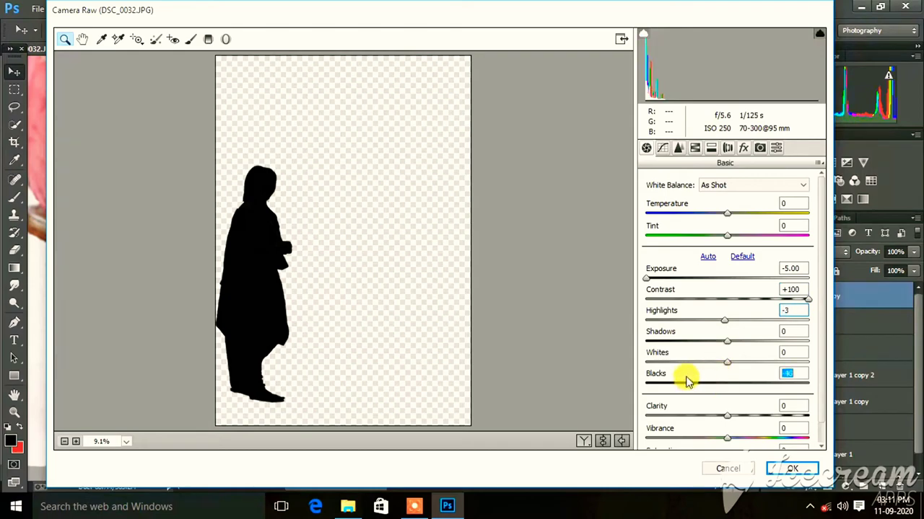
{"action": "left_click_drag", "start_coordinate": [687, 380], "coordinate": [600, 386]}
{"action": "left_click", "coordinate": [792, 469]}
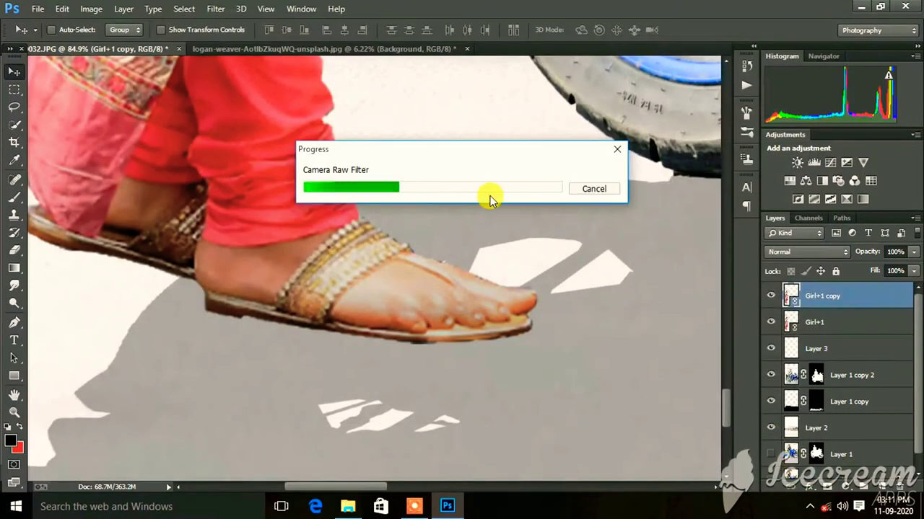
Move Girl+1 above its black copy and start Free Transform on the silhouette layer
{"action": "left_click_drag", "start_coordinate": [816, 362], "coordinate": [820, 283]}
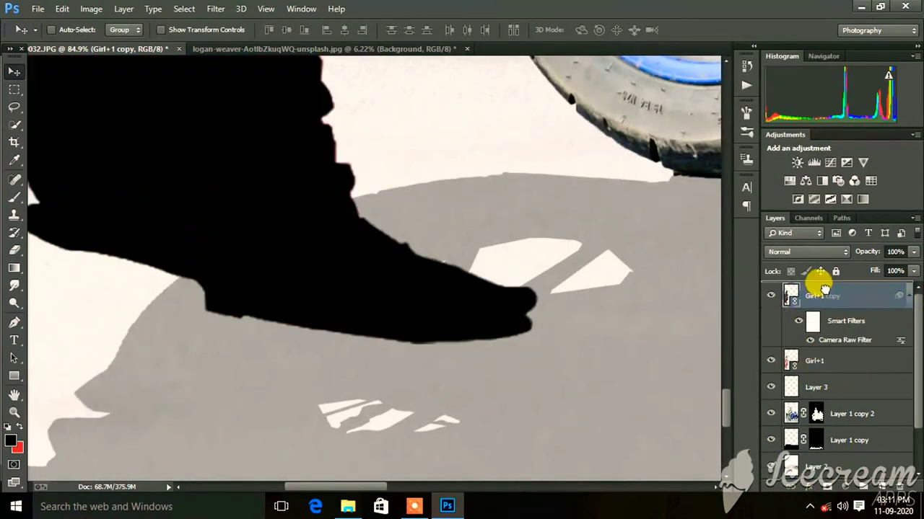
{"action": "scroll", "coordinate": [303, 325], "scroll_direction": "down", "scroll_amount": 3}
{"action": "left_click", "coordinate": [813, 322]}
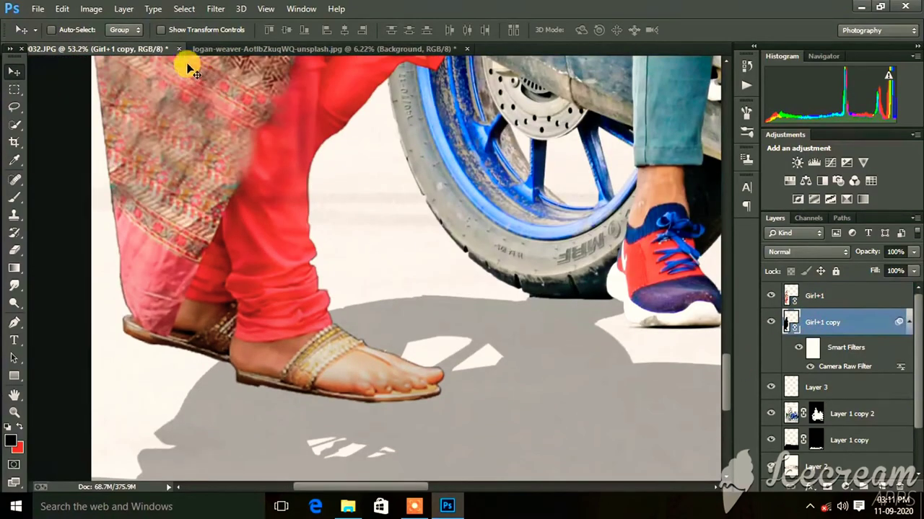
{"action": "left_click", "coordinate": [162, 30]}
{"action": "scroll", "coordinate": [267, 75], "scroll_direction": "down", "scroll_amount": 2}
{"action": "scroll", "coordinate": [289, 91], "scroll_direction": "down", "scroll_amount": 2}
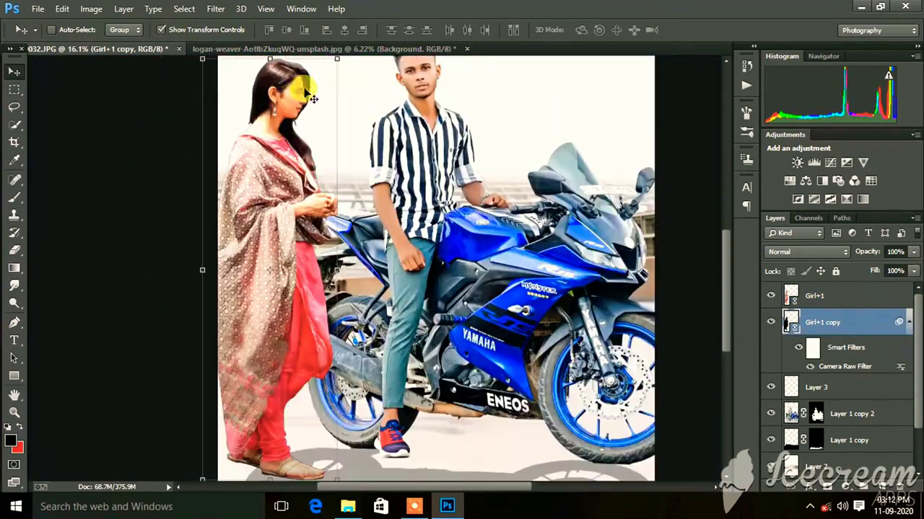
{"action": "left_click", "coordinate": [274, 113]}
{"action": "left_click", "coordinate": [463, 205]}
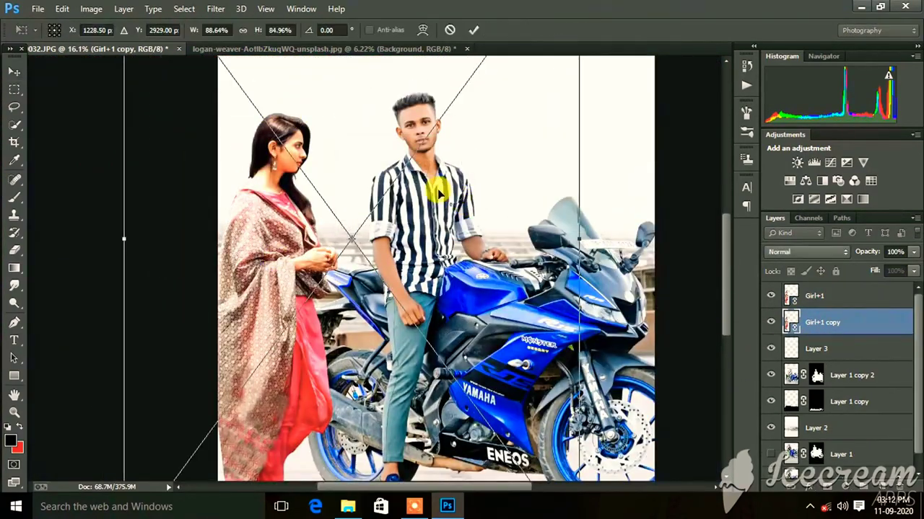
Flip the copy beneath the feet, rotated -173.58° and squashed to -43.95% height
{"action": "scroll", "coordinate": [376, 150], "scroll_direction": "down", "scroll_amount": 2}
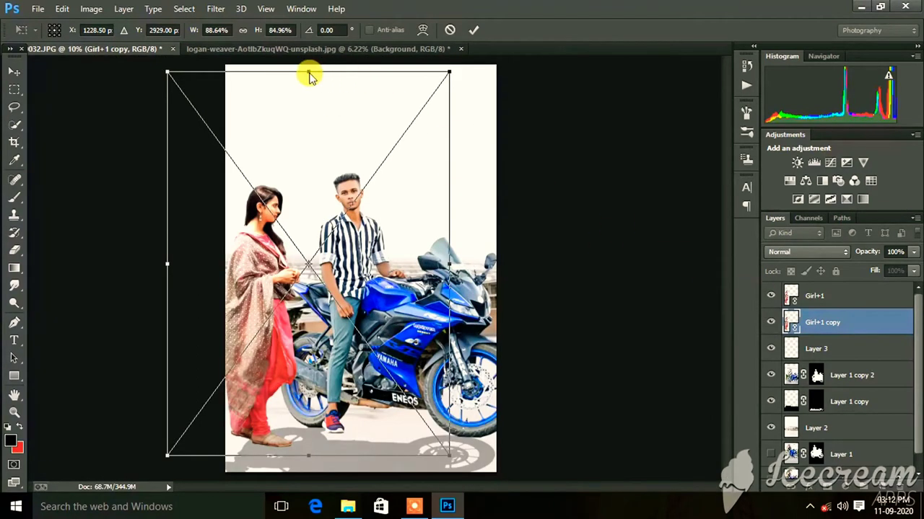
{"action": "left_click_drag", "start_coordinate": [308, 72], "coordinate": [308, 494]}
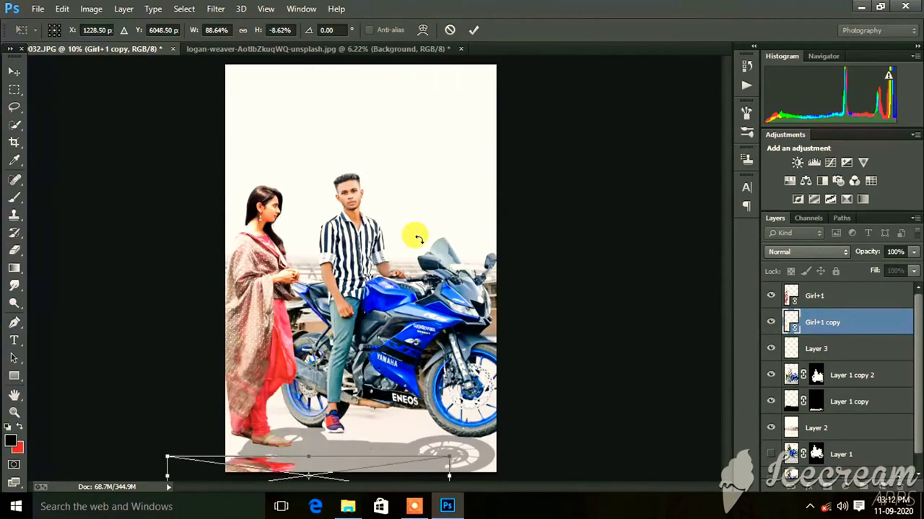
{"action": "scroll", "coordinate": [399, 329], "scroll_direction": "down", "scroll_amount": 2}
{"action": "left_click_drag", "start_coordinate": [329, 409], "coordinate": [274, 504]}
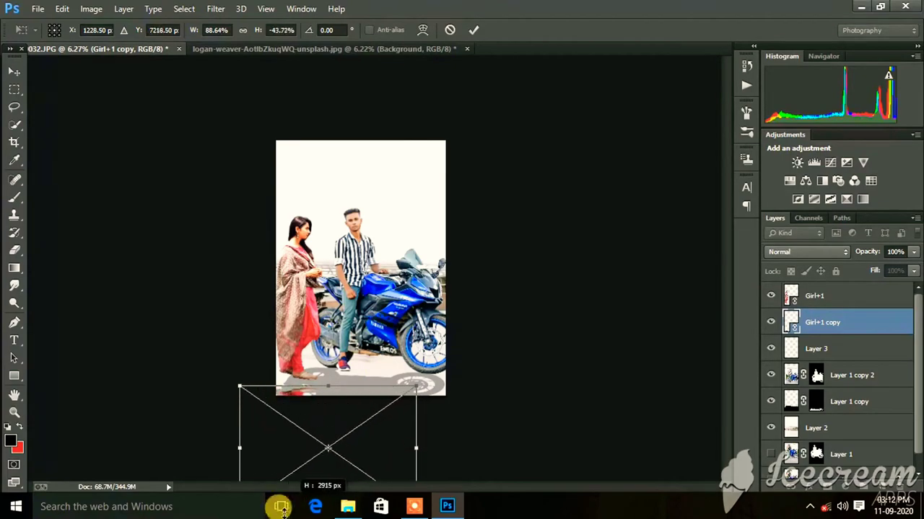
{"action": "left_click_drag", "start_coordinate": [439, 447], "coordinate": [438, 458]}
{"action": "scroll", "coordinate": [354, 425], "scroll_direction": "up", "scroll_amount": 2}
{"action": "scroll", "coordinate": [355, 425], "scroll_direction": "up", "scroll_amount": 2}
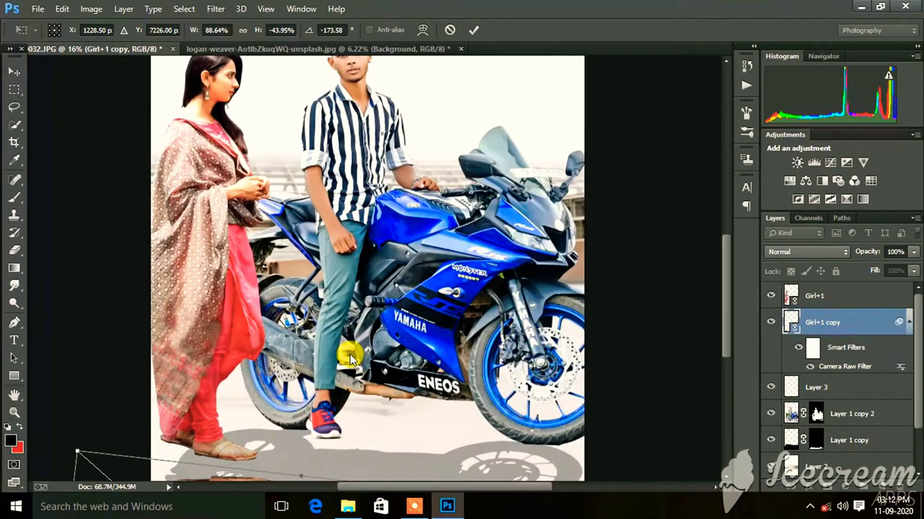
{"action": "scroll", "coordinate": [722, 309], "scroll_direction": "down", "scroll_amount": 3}
{"action": "scroll", "coordinate": [381, 375], "scroll_direction": "down", "scroll_amount": 2}
{"action": "scroll", "coordinate": [354, 299], "scroll_direction": "up", "scroll_amount": 3}
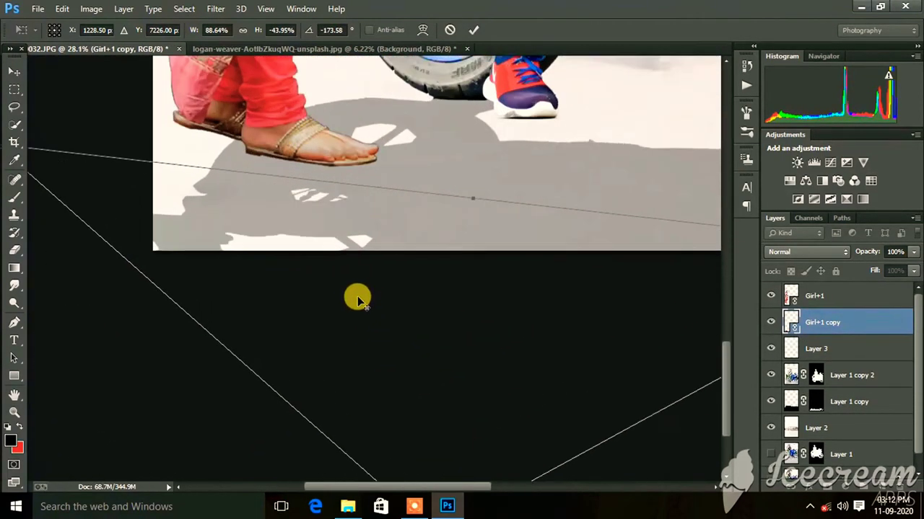
{"action": "mouse_move", "coordinate": [354, 299]}
{"action": "left_mouse_down"}
{"action": "mouse_move", "coordinate": [334, 269]}
{"action": "mouse_move", "coordinate": [328, 225]}
{"action": "left_mouse_up"}
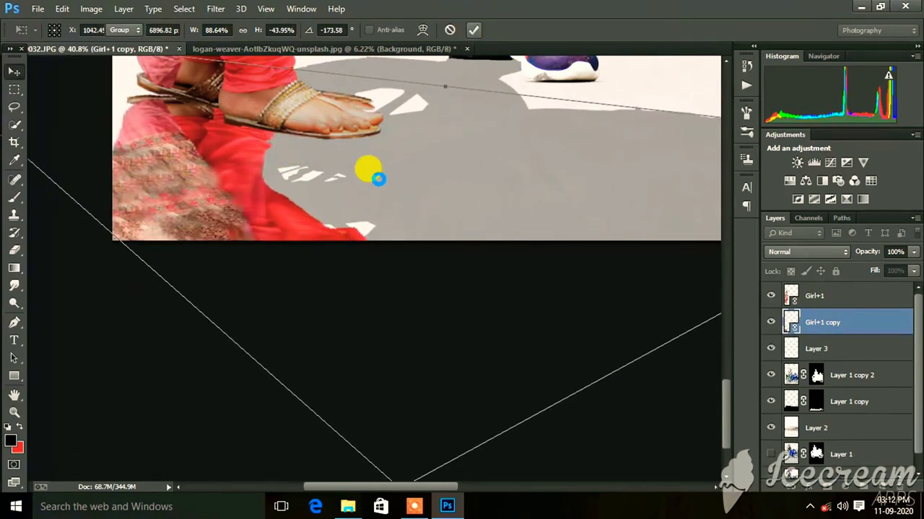
Add a new layer above the woman and paint a soft black stroke under her sandal sole
{"action": "left_click", "coordinate": [426, 509]}
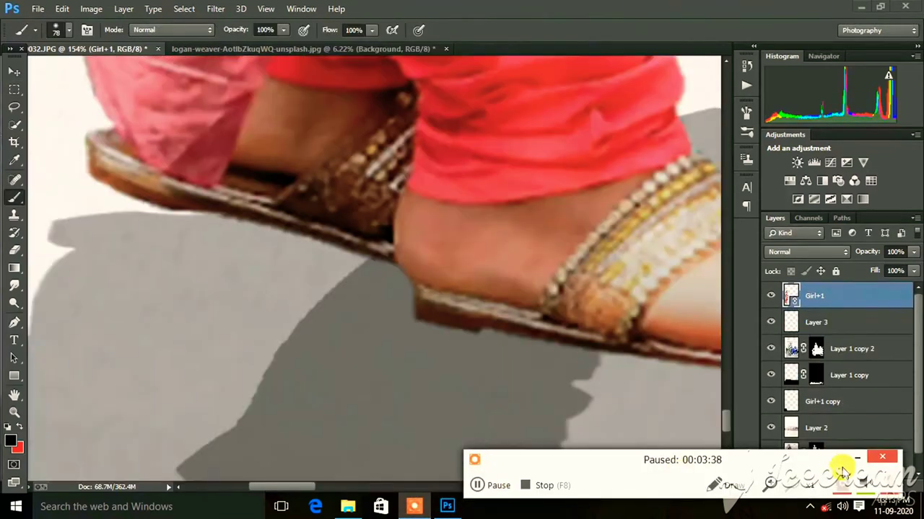
{"action": "left_click", "coordinate": [862, 491]}
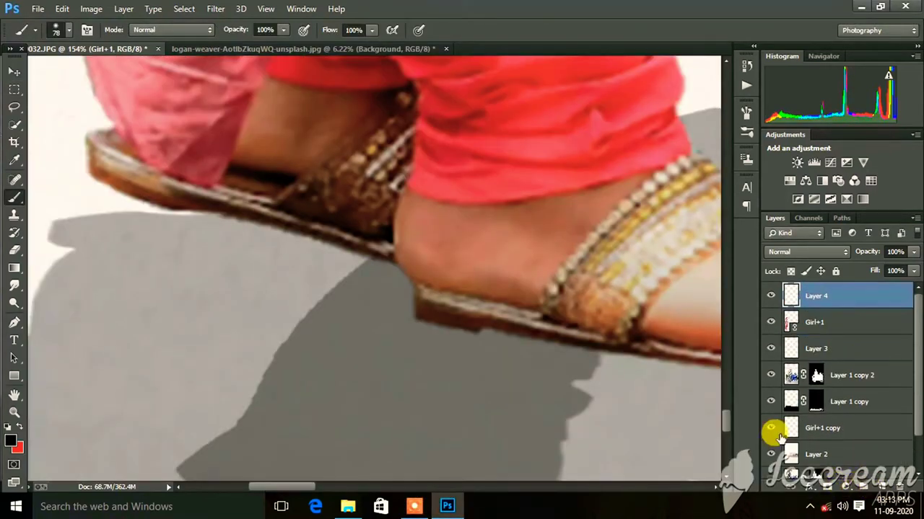
{"action": "right_click", "coordinate": [237, 229]}
{"action": "left_click", "coordinate": [216, 231]}
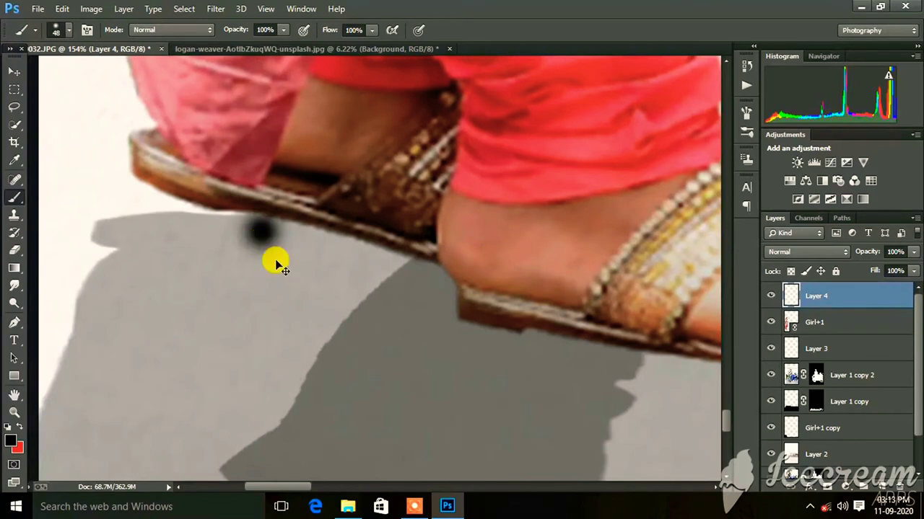
{"action": "key", "text": "ctrl+z"}
{"action": "mouse_move", "coordinate": [240, 205]}
{"action": "left_mouse_down"}
{"action": "mouse_move", "coordinate": [285, 214]}
{"action": "mouse_move", "coordinate": [281, 228]}
{"action": "left_mouse_up"}
Stretch, rotate and skew the black stroke so it hugs the sandal sole
{"action": "key", "text": "v"}
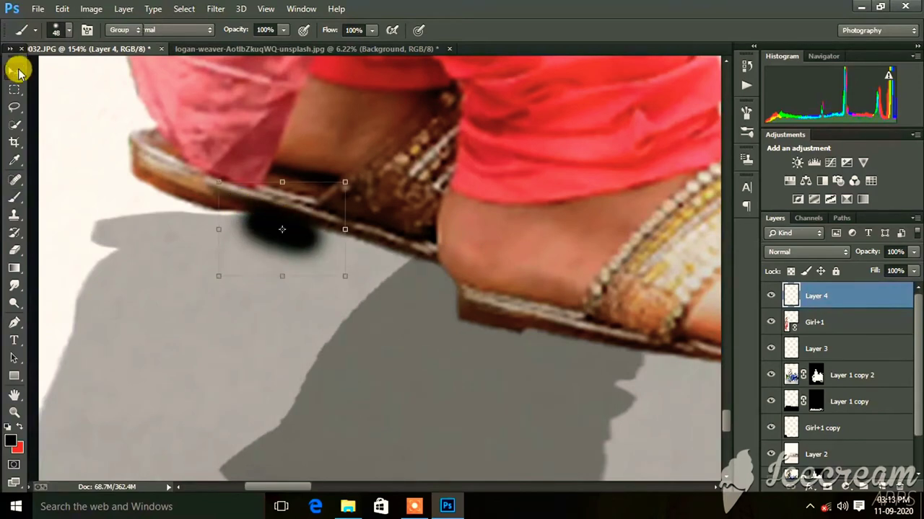
{"action": "mouse_move", "coordinate": [347, 276]}
{"action": "left_mouse_down"}
{"action": "mouse_move", "coordinate": [651, 260]}
{"action": "mouse_move", "coordinate": [655, 289]}
{"action": "left_mouse_up"}
{"action": "mouse_move", "coordinate": [383, 285]}
{"action": "left_mouse_down"}
{"action": "mouse_move", "coordinate": [445, 312]}
{"action": "mouse_move", "coordinate": [438, 284]}
{"action": "mouse_move", "coordinate": [479, 325]}
{"action": "mouse_move", "coordinate": [443, 289]}
{"action": "mouse_move", "coordinate": [462, 285]}
{"action": "left_mouse_up"}
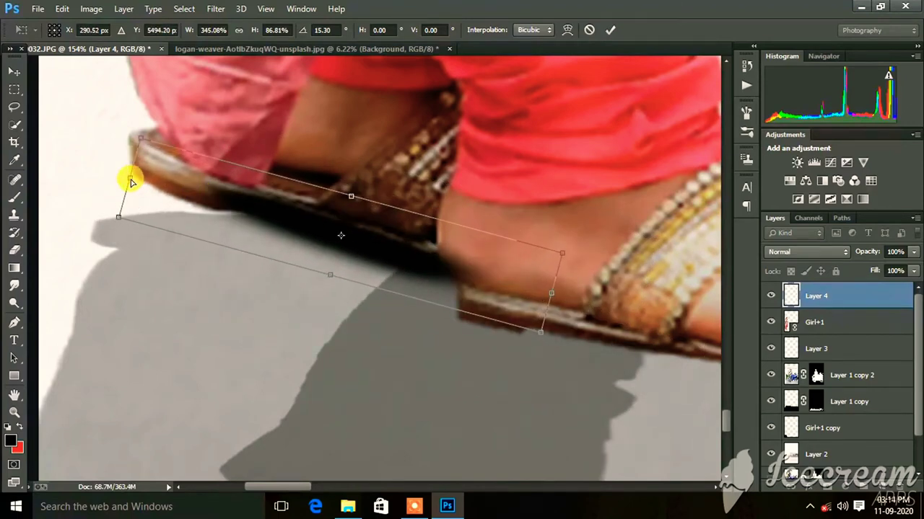
{"action": "left_click_drag", "start_coordinate": [132, 182], "coordinate": [125, 196]}
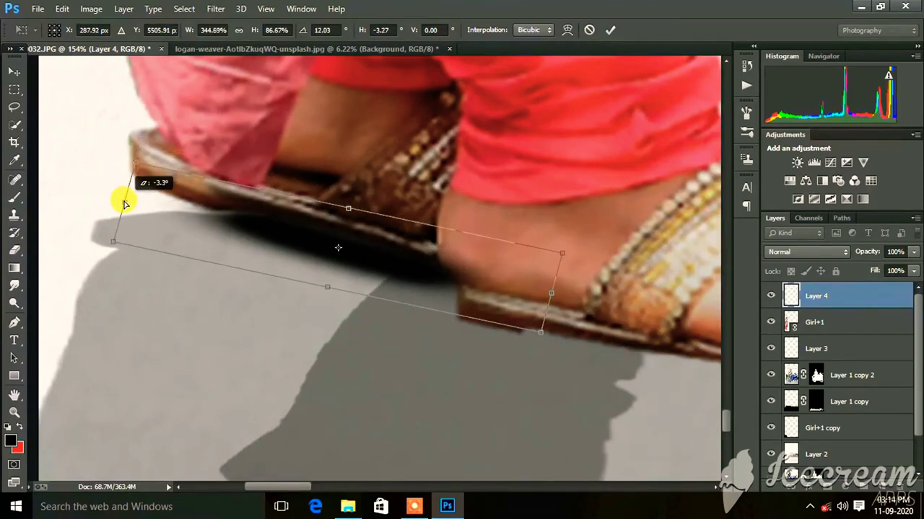
{"action": "left_click", "coordinate": [610, 32]}
Erase the excess shadow with a small eraser and lower the layer's Fill to 51%
{"action": "left_click", "coordinate": [16, 253]}
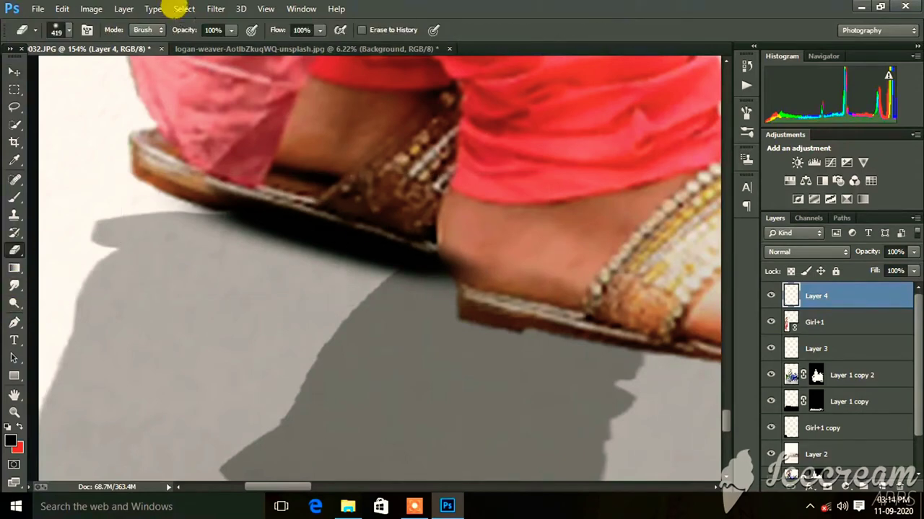
{"action": "right_click", "coordinate": [367, 168]}
{"action": "key", "text": "Escape"}
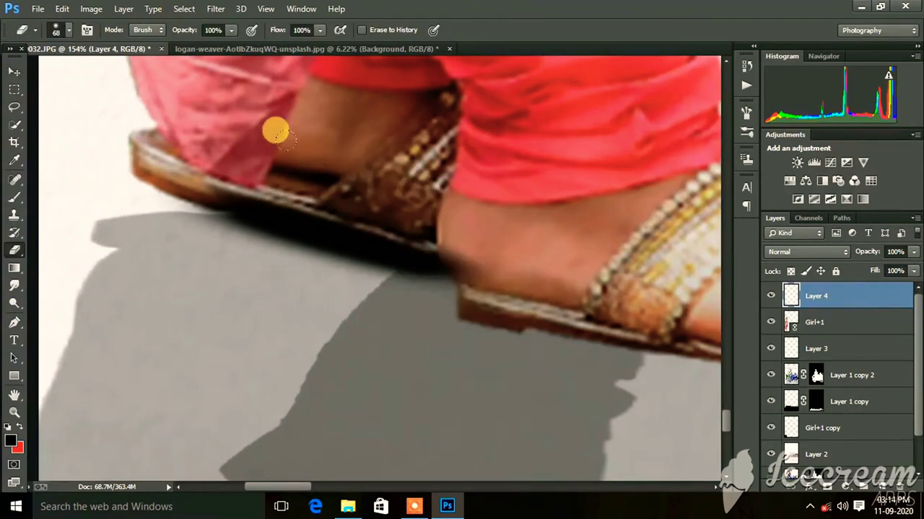
{"action": "left_click_drag", "start_coordinate": [882, 299], "coordinate": [880, 298]}
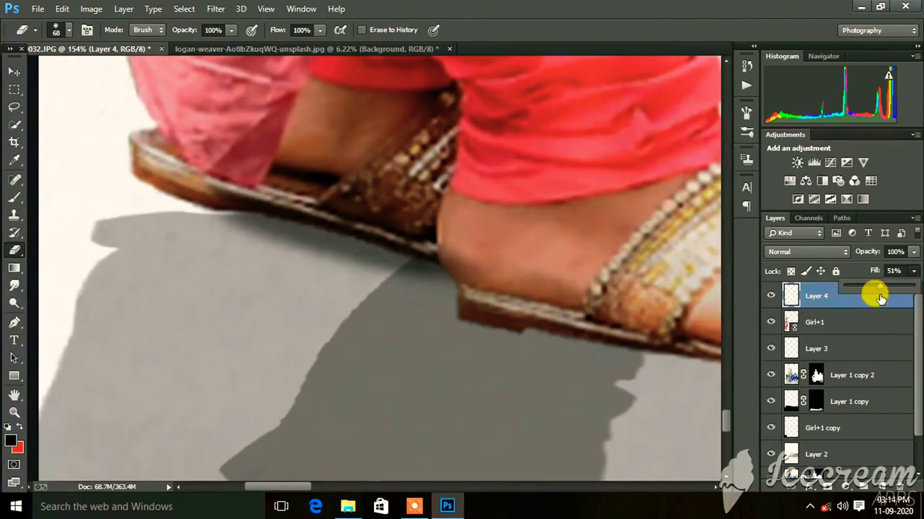
{"action": "scroll", "coordinate": [553, 267], "scroll_direction": "down", "scroll_amount": 3}
{"action": "scroll", "coordinate": [561, 303], "scroll_direction": "down", "scroll_amount": 2}
{"action": "scroll", "coordinate": [560, 306], "scroll_direction": "down", "scroll_amount": 2}
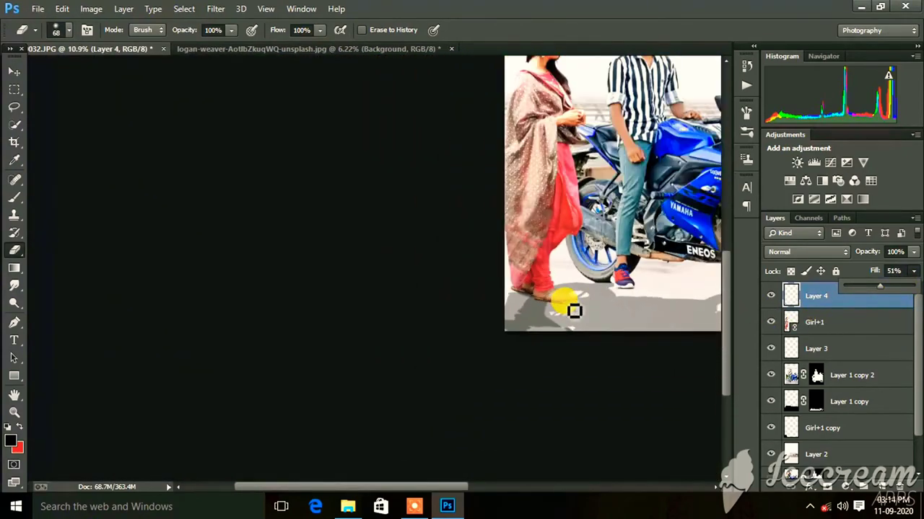
{"action": "scroll", "coordinate": [344, 272], "scroll_direction": "down", "scroll_amount": 2}
{"action": "scroll", "coordinate": [343, 272], "scroll_direction": "up", "scroll_amount": 2}
{"action": "scroll", "coordinate": [320, 238], "scroll_direction": "up", "scroll_amount": 1}
{"action": "scroll", "coordinate": [336, 243], "scroll_direction": "up", "scroll_amount": 1}
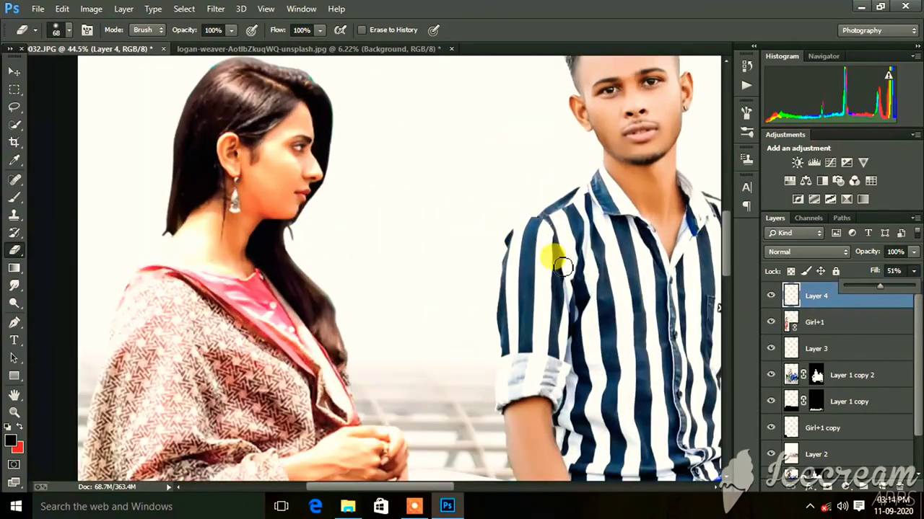
Raise the Girl+1 layer's exposure to +0.15 with the Camera Raw Filter
{"action": "left_click", "coordinate": [790, 322]}
{"action": "left_click", "coordinate": [91, 9]}
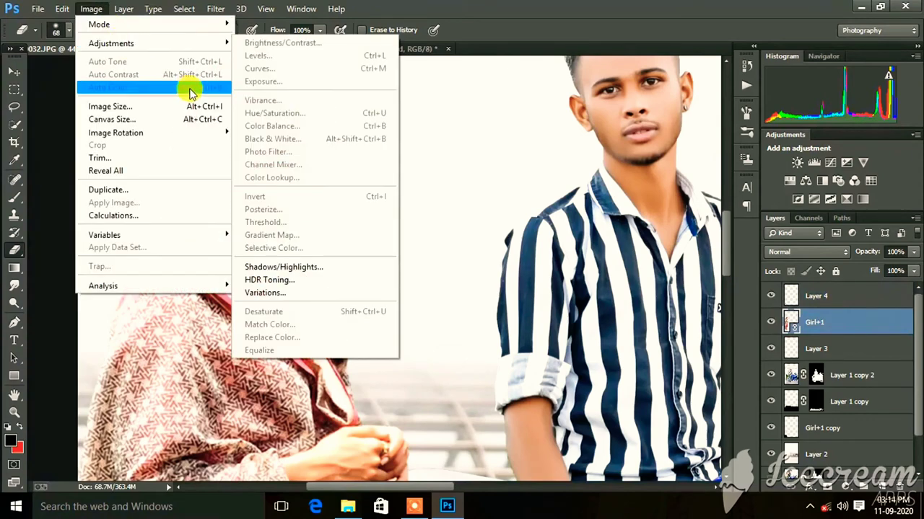
{"action": "left_click", "coordinate": [801, 324]}
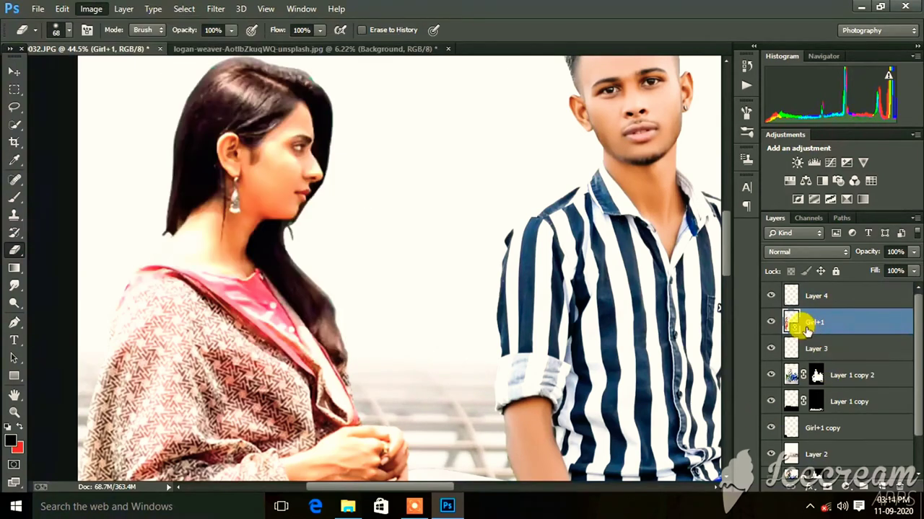
{"action": "left_click", "coordinate": [216, 9]}
{"action": "left_click", "coordinate": [273, 107]}
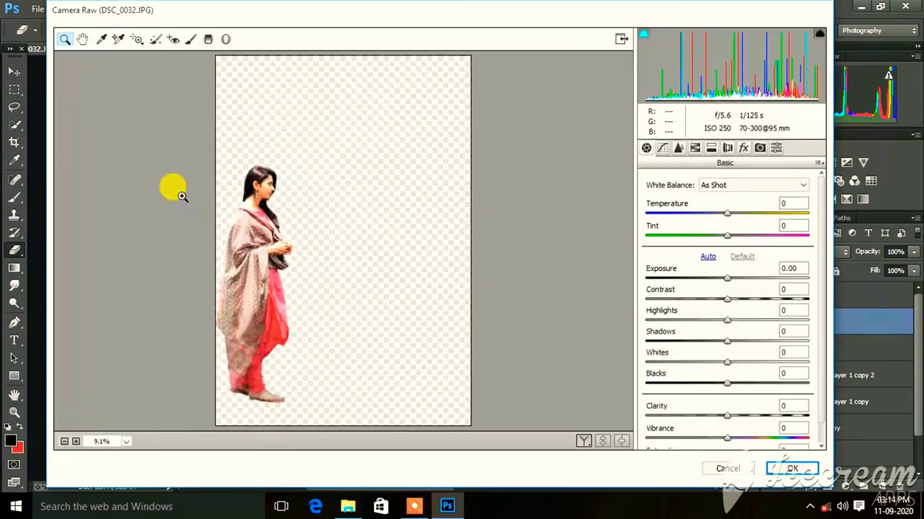
{"action": "left_click", "coordinate": [221, 260]}
{"action": "left_click", "coordinate": [189, 250]}
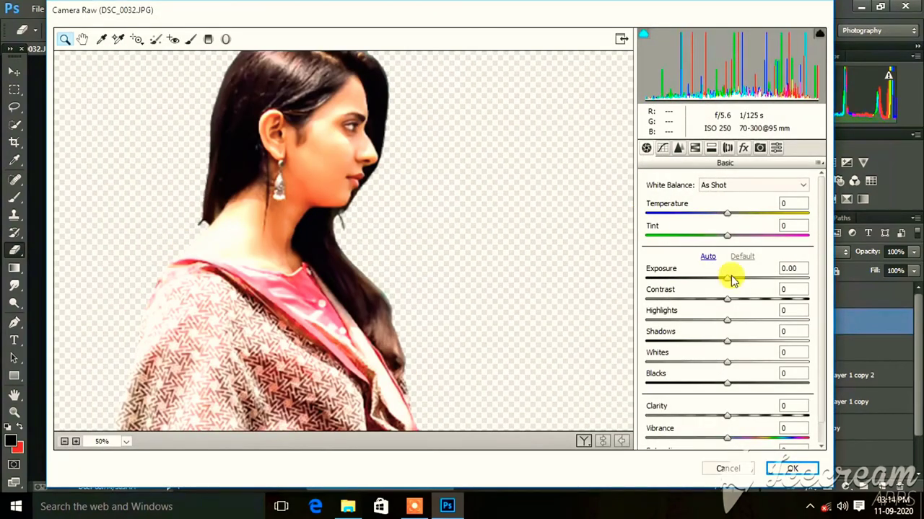
{"action": "left_click_drag", "start_coordinate": [731, 280], "coordinate": [733, 284]}
{"action": "left_click", "coordinate": [728, 469]}
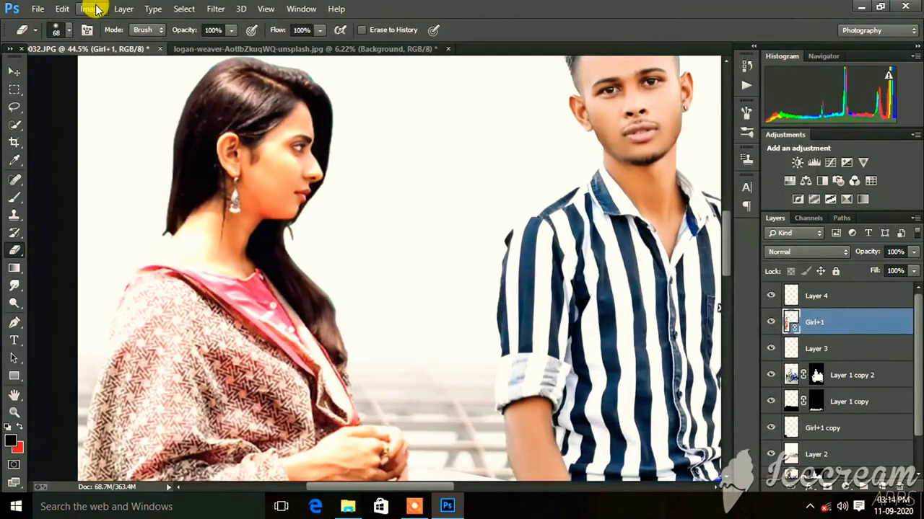
Open and dismiss the Image menu and top-left menu, then undo the last change
{"action": "left_click", "coordinate": [93, 9]}
{"action": "left_click", "coordinate": [281, 82]}
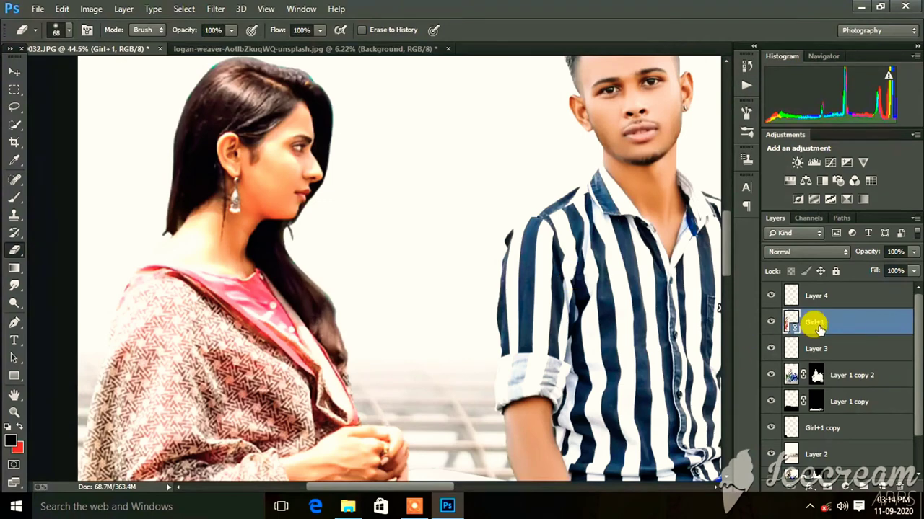
{"action": "left_click", "coordinate": [39, 7]}
{"action": "left_click", "coordinate": [37, 8]}
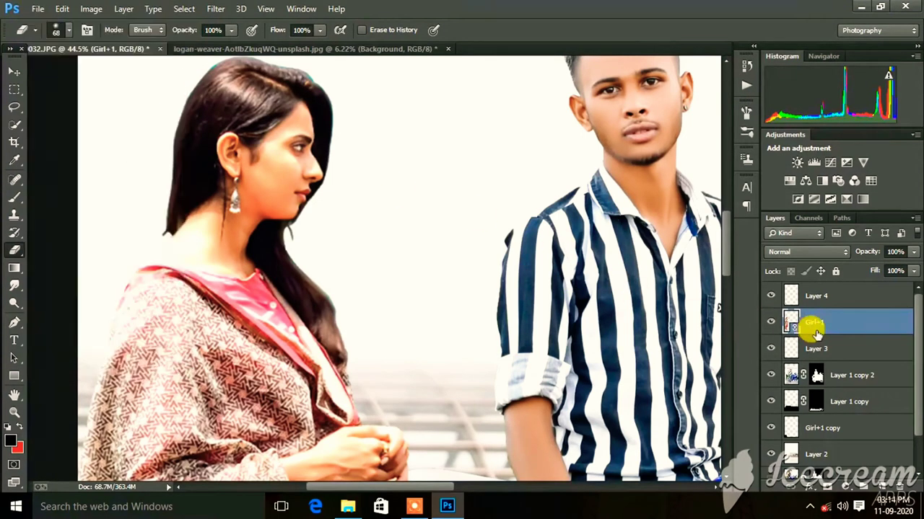
{"action": "key", "text": "ctrl+z"}
Brighten Layer 1 copy 2 with a Curves midtone lift (133 to 144) and fit the composite on screen
{"action": "left_click", "coordinate": [791, 373]}
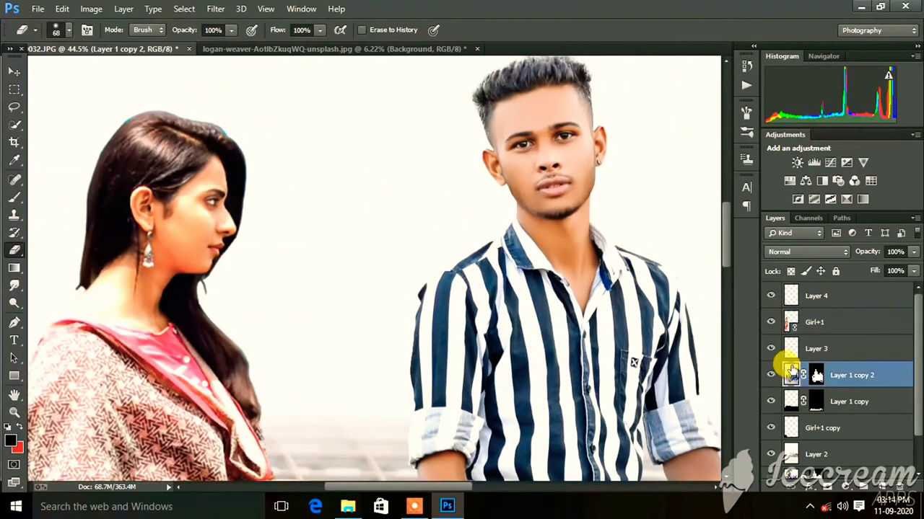
{"action": "left_click", "coordinate": [91, 8]}
{"action": "mouse_move", "coordinate": [112, 43]}
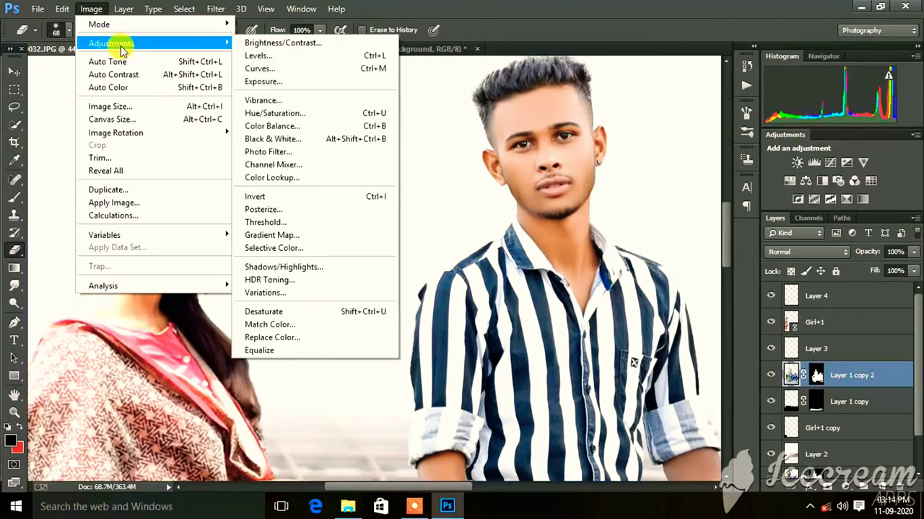
{"action": "left_click", "coordinate": [278, 68]}
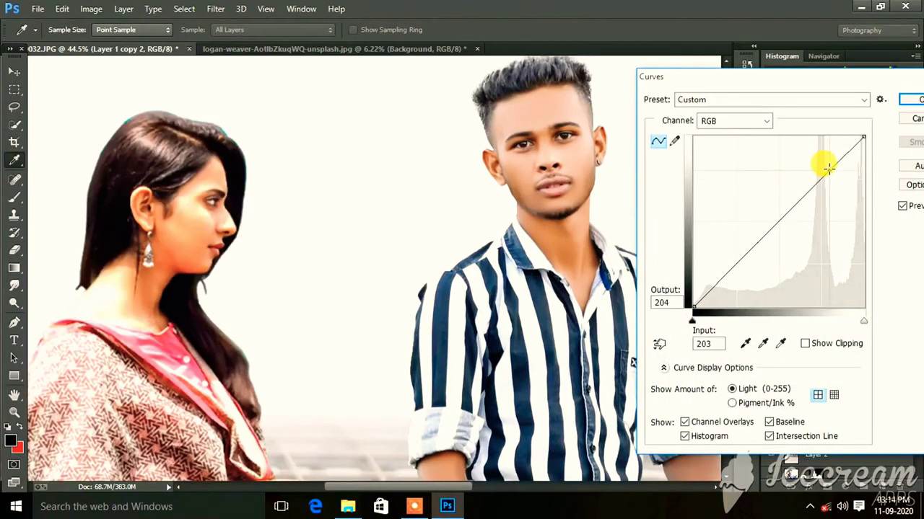
{"action": "left_click_drag", "start_coordinate": [828, 168], "coordinate": [829, 163]}
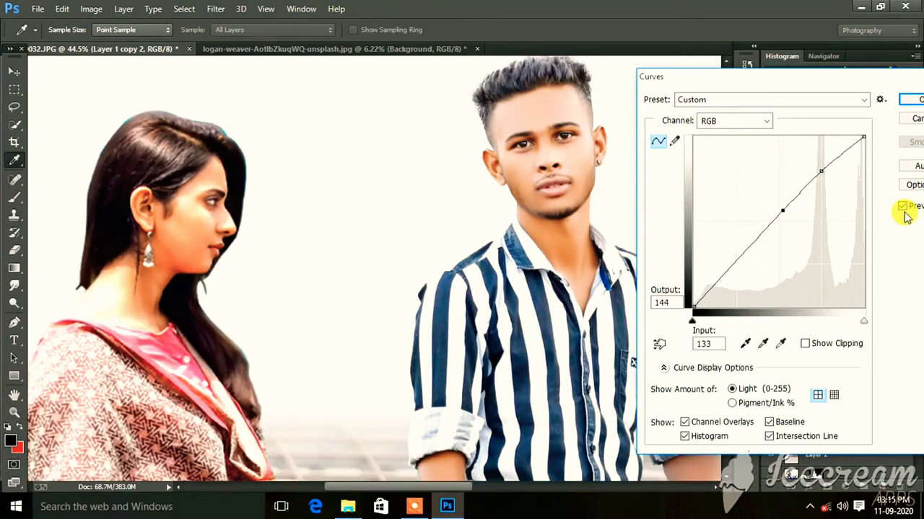
{"action": "left_click", "coordinate": [911, 100]}
{"action": "key", "text": "e"}
{"action": "key", "text": "ctrl+0"}
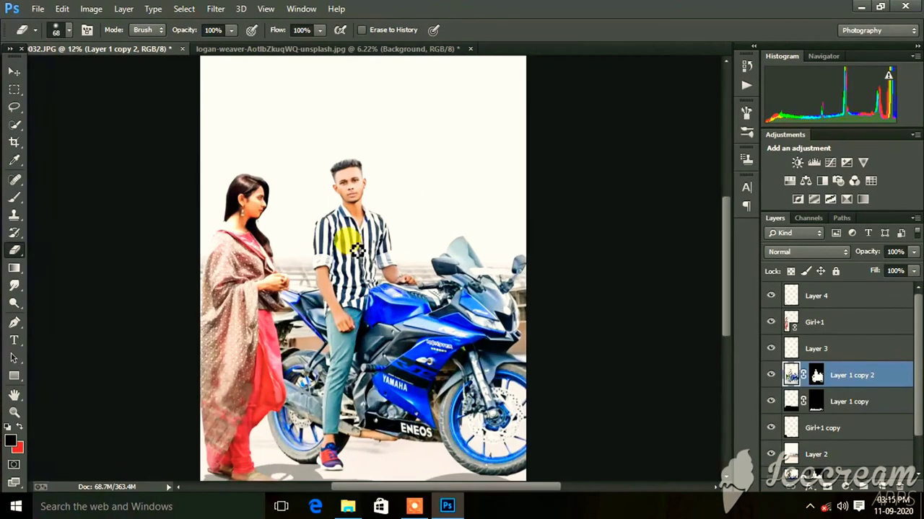
Raise Layer 1 copy 2's Camera Raw tone-curve Highlights to +37, checking the before/after view
{"action": "scroll", "coordinate": [348, 181], "scroll_direction": "up", "scroll_amount": 5}
{"action": "left_click", "coordinate": [216, 9]}
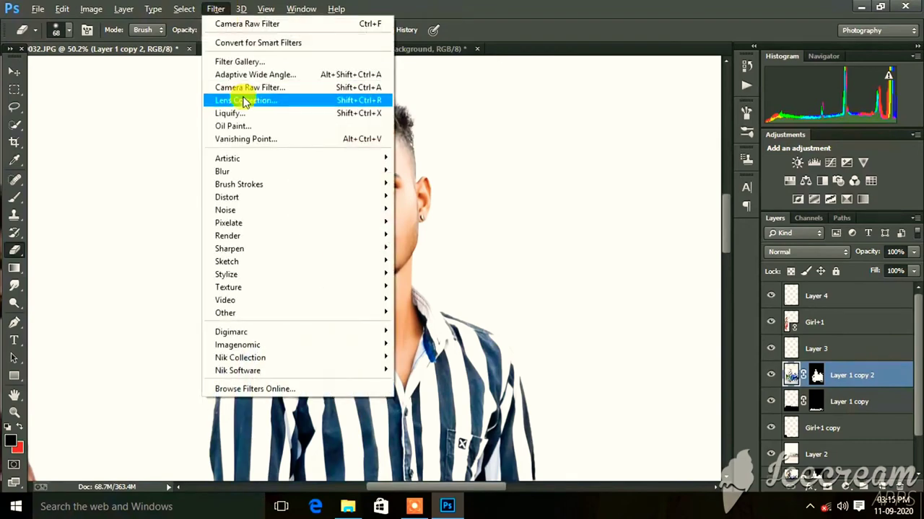
{"action": "key", "text": "Escape"}
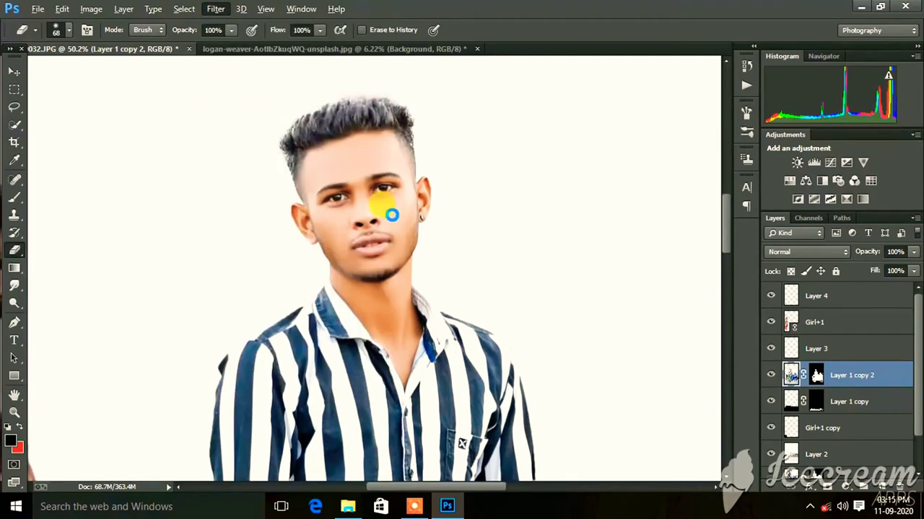
{"action": "key", "text": "ctrl+shift+a"}
{"action": "left_click", "coordinate": [343, 177]}
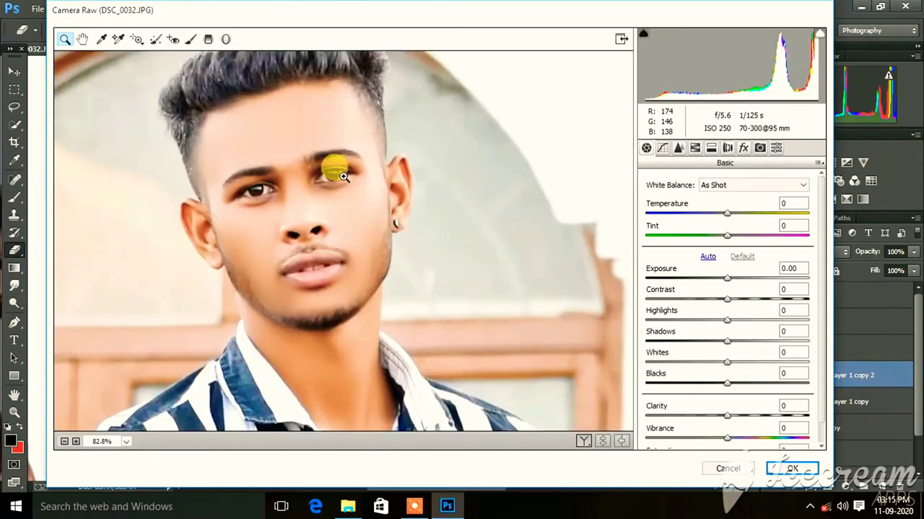
{"action": "left_click", "coordinate": [663, 148]}
{"action": "left_click_drag", "start_coordinate": [726, 394], "coordinate": [738, 396]}
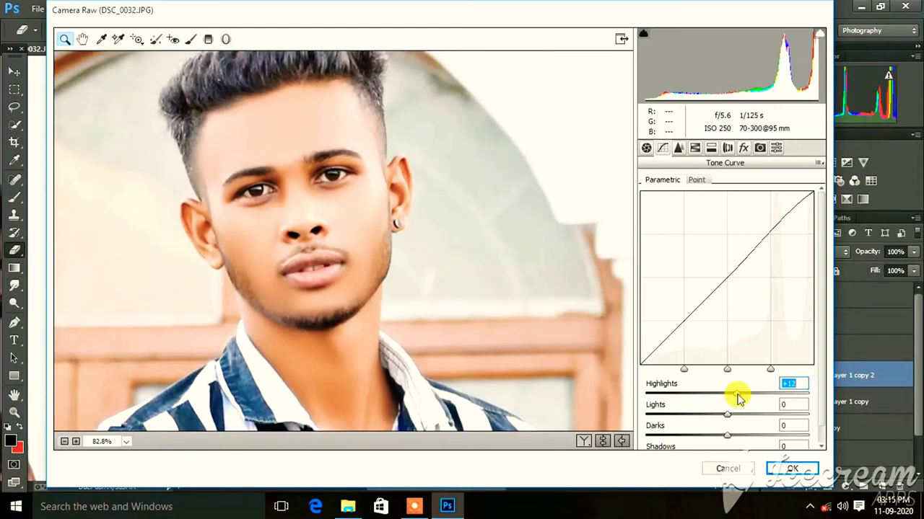
{"action": "left_click", "coordinate": [585, 442]}
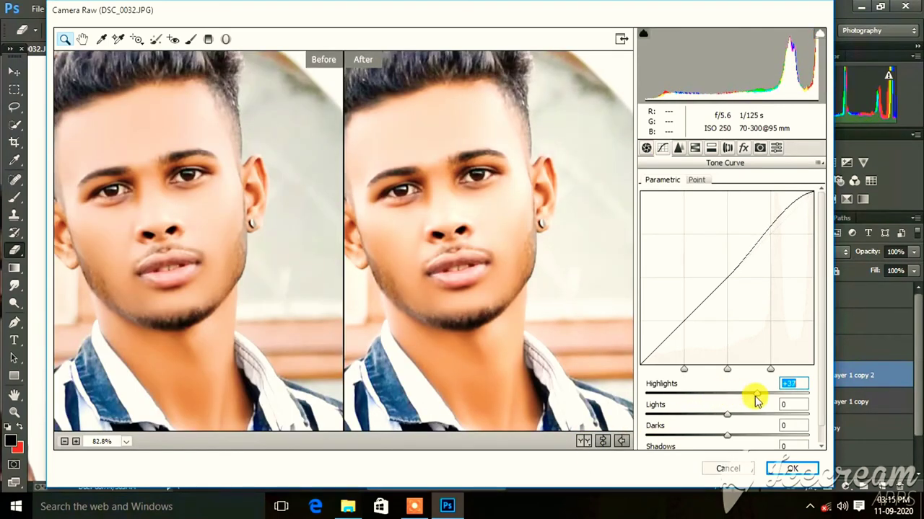
{"action": "left_click", "coordinate": [794, 470]}
{"action": "scroll", "coordinate": [421, 316], "scroll_direction": "down", "scroll_amount": 4}
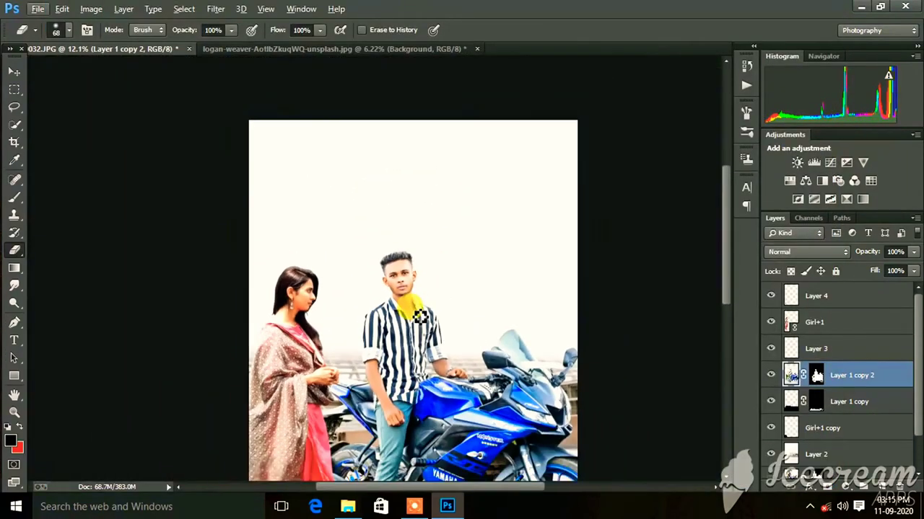
On a new layer above Girl+1, squash a painted black dot into a thin shadow under the sandal
{"action": "scroll", "coordinate": [421, 316], "scroll_direction": "down", "scroll_amount": 3}
{"action": "scroll", "coordinate": [419, 318], "scroll_direction": "up", "scroll_amount": 4}
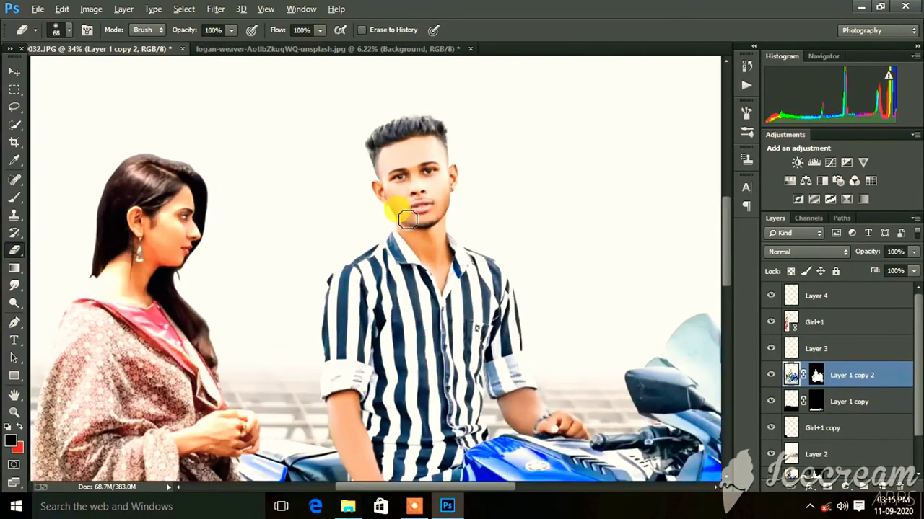
{"action": "scroll", "coordinate": [433, 226], "scroll_direction": "down", "scroll_amount": 5}
{"action": "scroll", "coordinate": [408, 323], "scroll_direction": "up", "scroll_amount": 3}
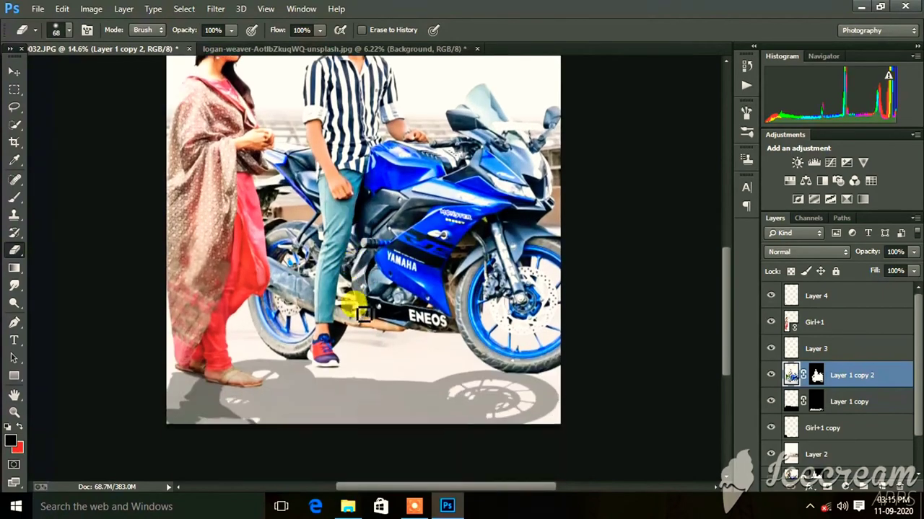
{"action": "scroll", "coordinate": [241, 375], "scroll_direction": "up", "scroll_amount": 3}
{"action": "scroll", "coordinate": [229, 303], "scroll_direction": "up", "scroll_amount": 3}
{"action": "scroll", "coordinate": [296, 285], "scroll_direction": "up", "scroll_amount": 2}
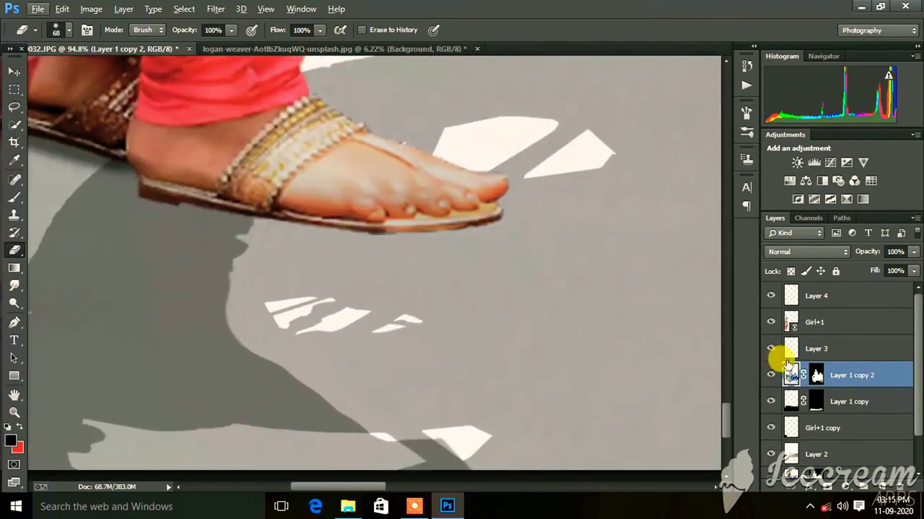
{"action": "left_click", "coordinate": [775, 324]}
{"action": "key", "text": "ctrl+shift+alt+n"}
{"action": "left_click", "coordinate": [10, 196]}
{"action": "left_click", "coordinate": [254, 344]}
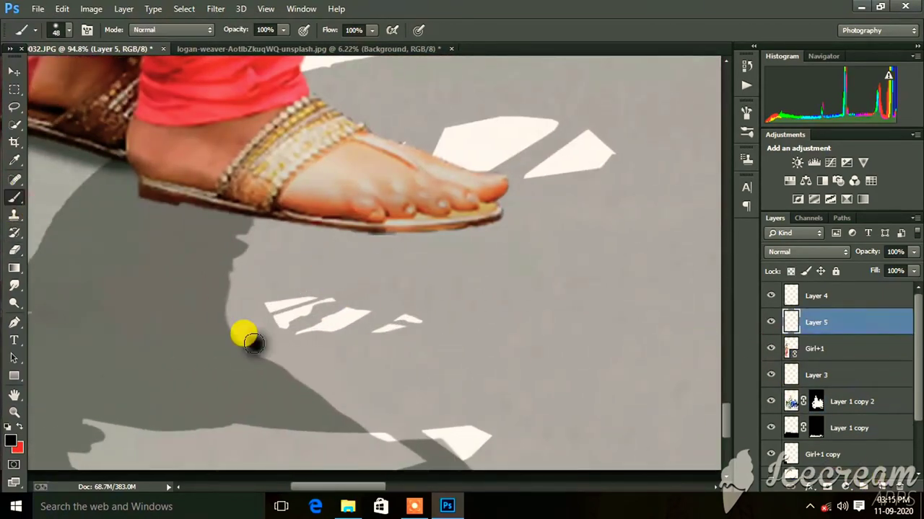
{"action": "left_click", "coordinate": [12, 70]}
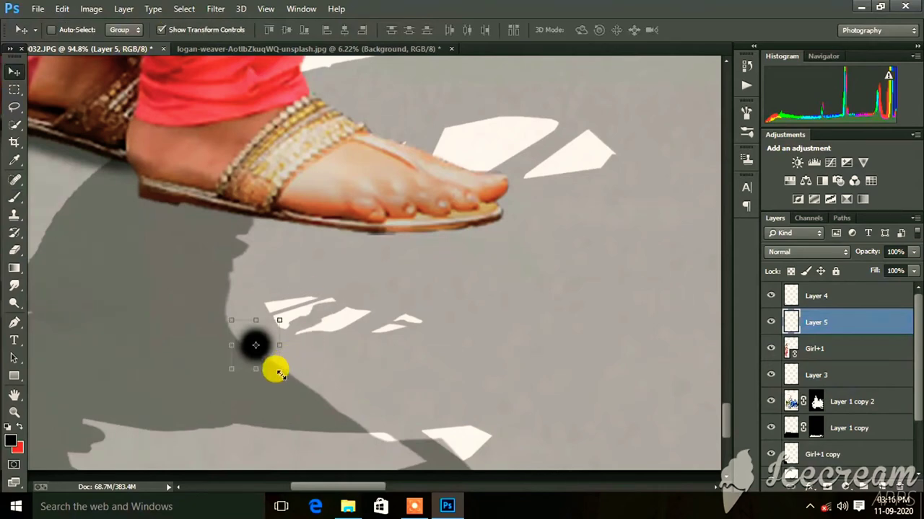
{"action": "mouse_move", "coordinate": [279, 372]}
{"action": "left_mouse_down"}
{"action": "mouse_move", "coordinate": [476, 310]}
{"action": "mouse_move", "coordinate": [556, 305]}
{"action": "mouse_move", "coordinate": [518, 259]}
{"action": "mouse_move", "coordinate": [519, 233]}
{"action": "mouse_move", "coordinate": [565, 217]}
{"action": "left_mouse_up"}
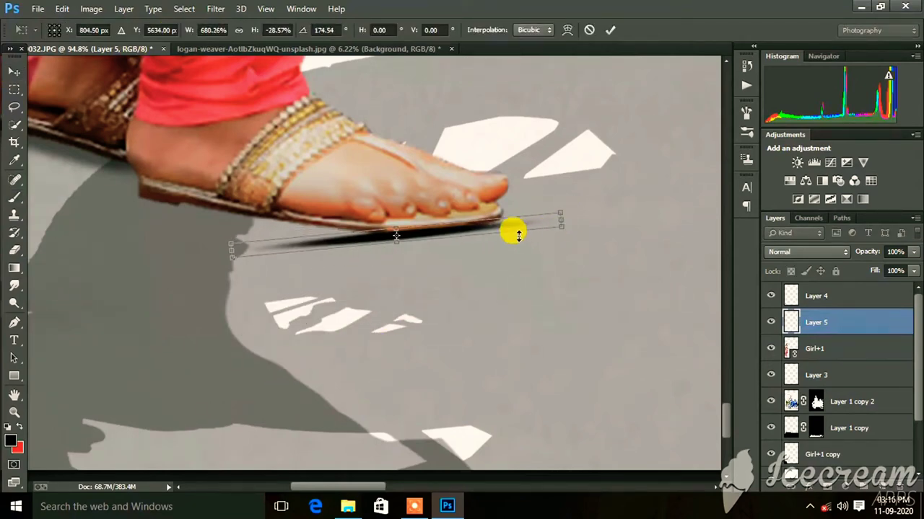
{"action": "left_click", "coordinate": [611, 36]}
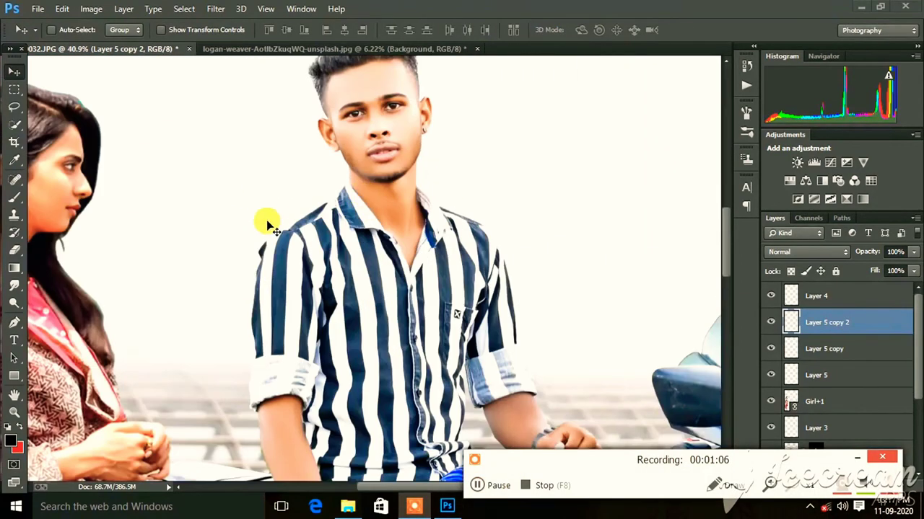
Darken the man's hair on Layer 1 copy 2 with Camera Raw Adjustment Brush strokes
{"action": "scroll", "coordinate": [588, 199], "scroll_direction": "up", "scroll_amount": 5}
{"action": "scroll", "coordinate": [779, 346], "scroll_direction": "down", "scroll_amount": 3}
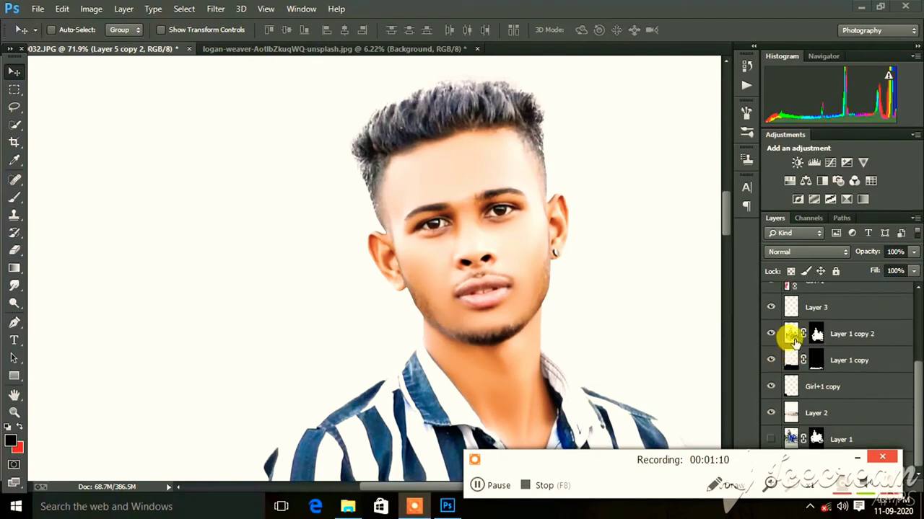
{"action": "left_click", "coordinate": [794, 338]}
{"action": "left_click", "coordinate": [15, 124]}
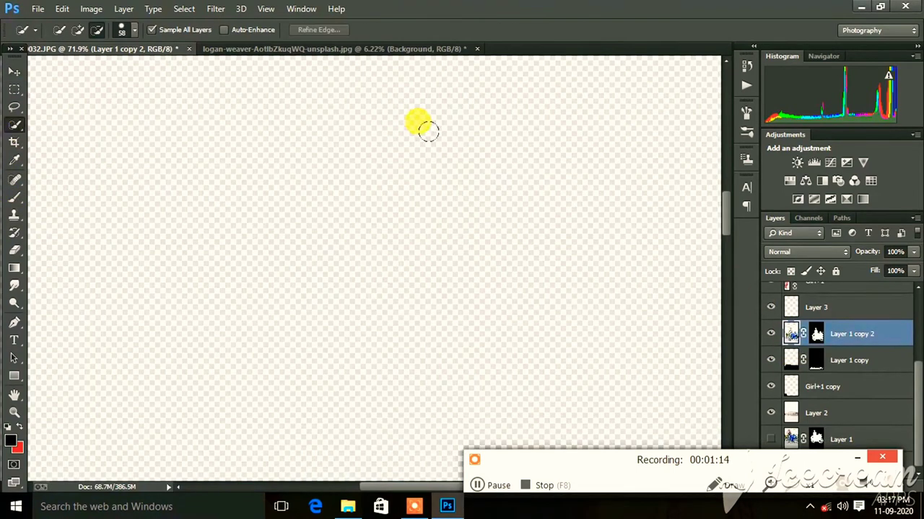
{"action": "left_click", "coordinate": [215, 11]}
{"action": "left_click", "coordinate": [415, 241]}
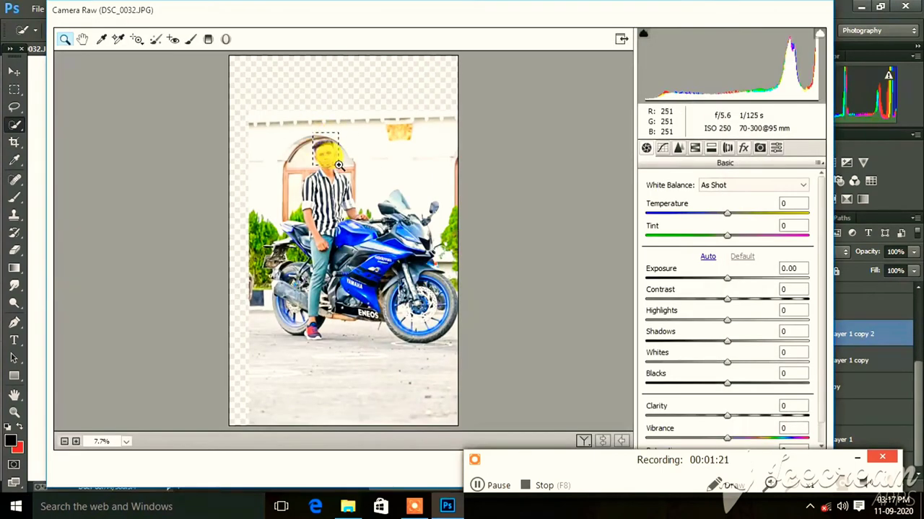
{"action": "left_click", "coordinate": [329, 151]}
{"action": "left_click", "coordinate": [191, 40]}
{"action": "mouse_move", "coordinate": [276, 127]}
{"action": "left_mouse_down"}
{"action": "mouse_move", "coordinate": [186, 169]}
{"action": "mouse_move", "coordinate": [377, 138]}
{"action": "mouse_move", "coordinate": [200, 155]}
{"action": "mouse_move", "coordinate": [169, 243]}
{"action": "mouse_move", "coordinate": [363, 132]}
{"action": "mouse_move", "coordinate": [423, 219]}
{"action": "mouse_move", "coordinate": [455, 246]}
{"action": "left_mouse_up"}
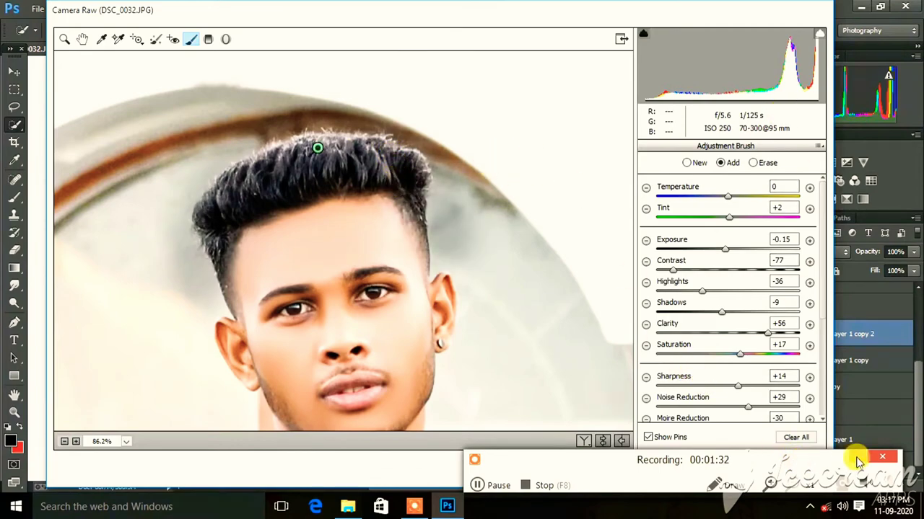
{"action": "left_click", "coordinate": [782, 468]}
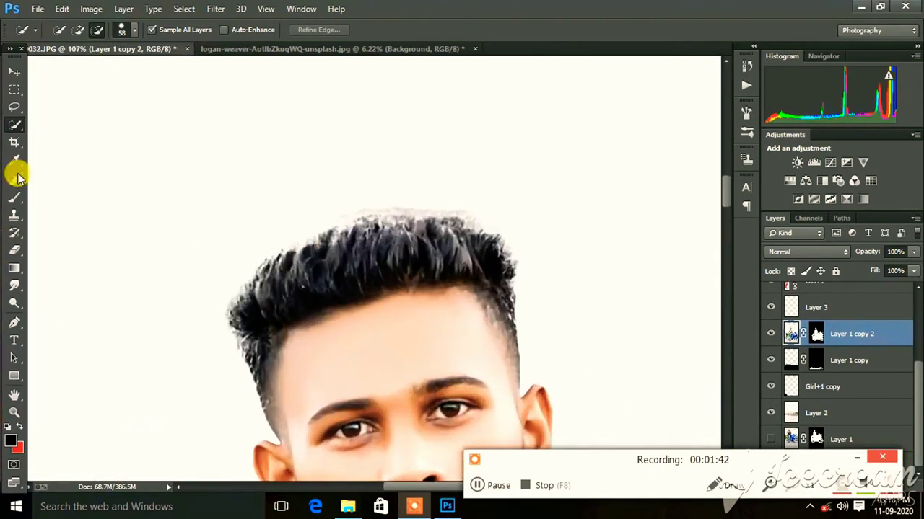
Quick-select the man's hair, copy it to a new Layer 6, and open it in Liquify
{"action": "mouse_move", "coordinate": [392, 217]}
{"action": "left_mouse_down"}
{"action": "mouse_move", "coordinate": [346, 249]}
{"action": "mouse_move", "coordinate": [374, 220]}
{"action": "mouse_move", "coordinate": [346, 212]}
{"action": "mouse_move", "coordinate": [244, 278]}
{"action": "left_mouse_up"}
{"action": "left_click", "coordinate": [78, 30]}
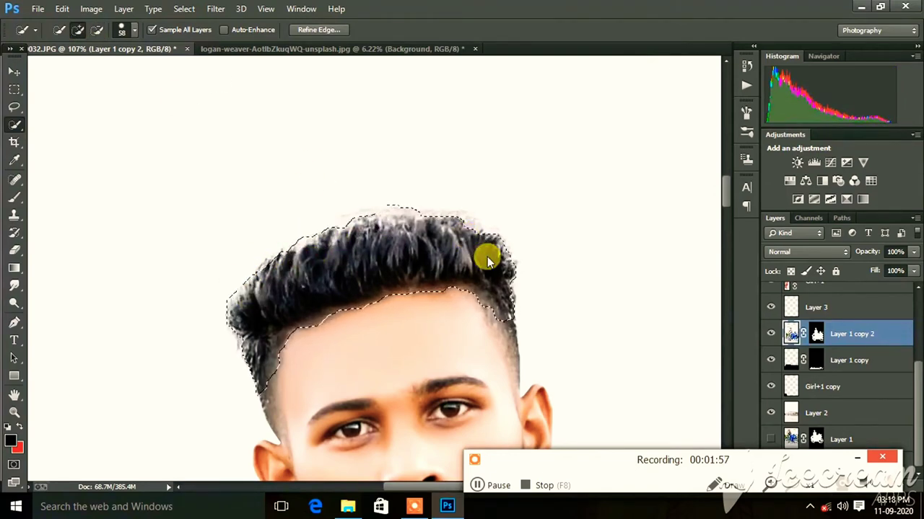
{"action": "scroll", "coordinate": [505, 288], "scroll_direction": "down", "scroll_amount": 1}
{"action": "key", "text": "ctrl+shift+alt+n"}
{"action": "key", "text": "ctrl+d"}
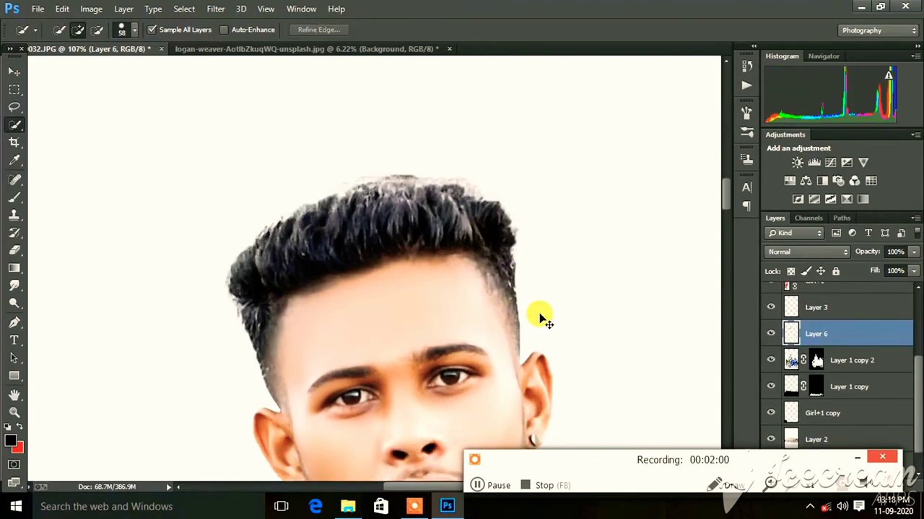
{"action": "key", "text": "ctrl+shift+x"}
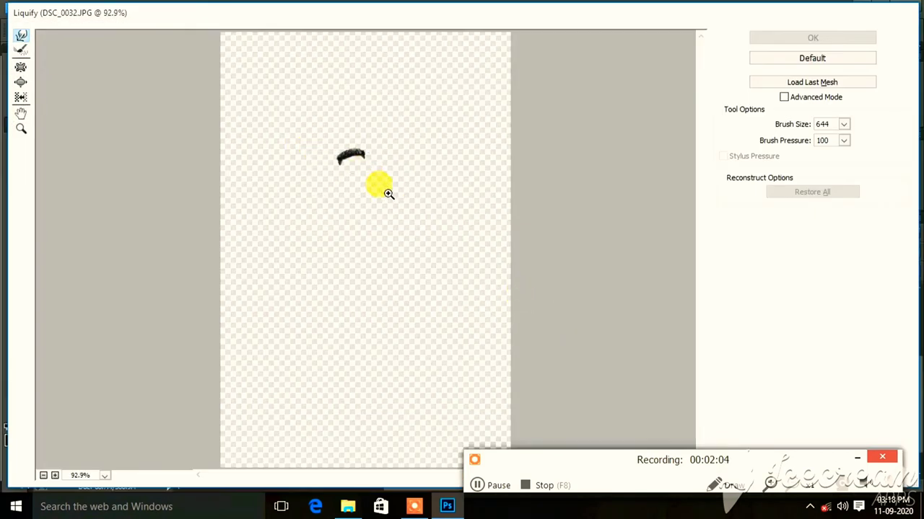
Forward-warp the top of the man's hair upward on Layer 6 and apply Liquify
{"action": "left_click", "coordinate": [388, 194]}
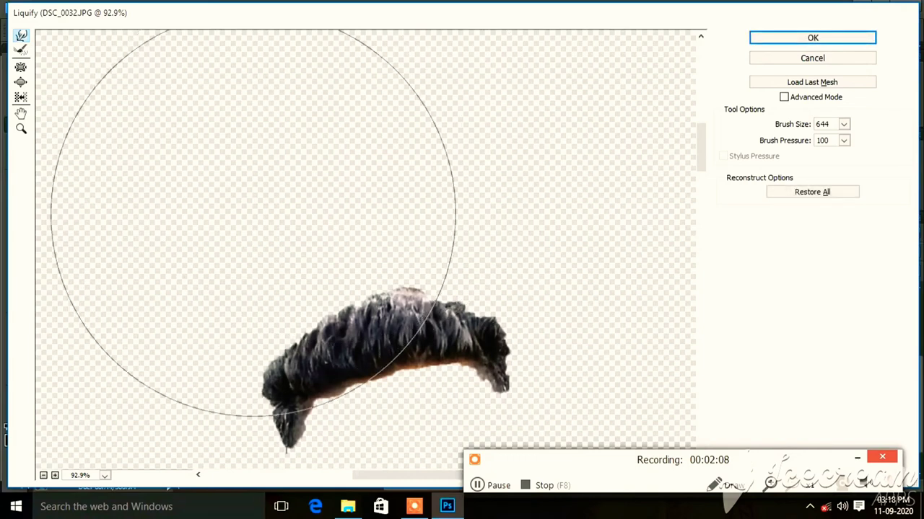
{"action": "mouse_move", "coordinate": [252, 224]}
{"action": "left_mouse_down"}
{"action": "mouse_move", "coordinate": [416, 137]}
{"action": "mouse_move", "coordinate": [231, 210]}
{"action": "mouse_move", "coordinate": [220, 204]}
{"action": "mouse_move", "coordinate": [458, 181]}
{"action": "mouse_move", "coordinate": [214, 216]}
{"action": "left_mouse_up"}
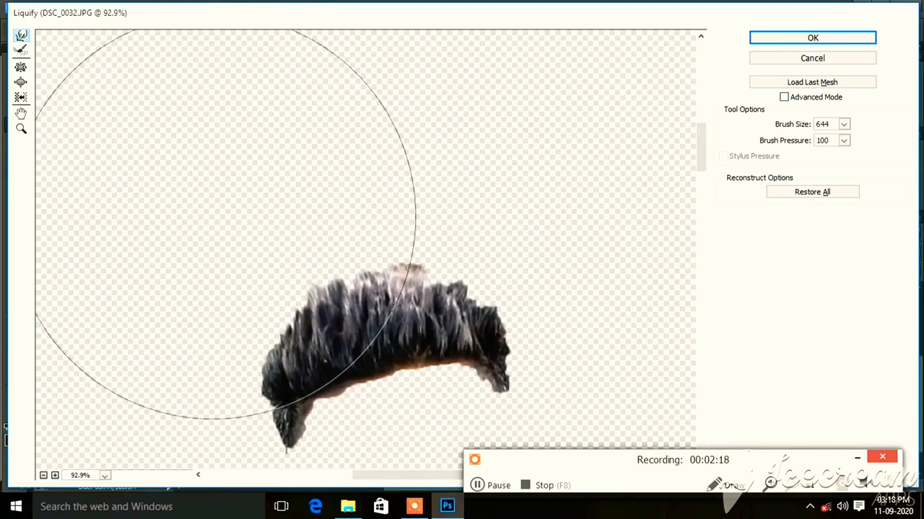
{"action": "left_click", "coordinate": [817, 58]}
{"action": "scroll", "coordinate": [474, 253], "scroll_direction": "down", "scroll_amount": 3}
{"action": "scroll", "coordinate": [433, 228], "scroll_direction": "down", "scroll_amount": 3}
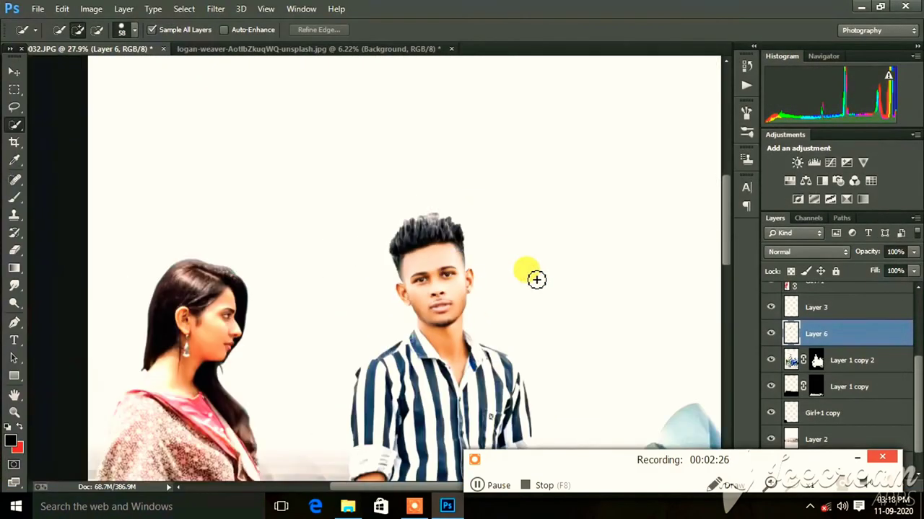
{"action": "scroll", "coordinate": [536, 279], "scroll_direction": "down", "scroll_amount": 3}
{"action": "scroll", "coordinate": [364, 336], "scroll_direction": "down", "scroll_amount": 2}
{"action": "scroll", "coordinate": [364, 336], "scroll_direction": "down", "scroll_amount": 1}
{"action": "scroll", "coordinate": [370, 228], "scroll_direction": "up", "scroll_amount": 4}
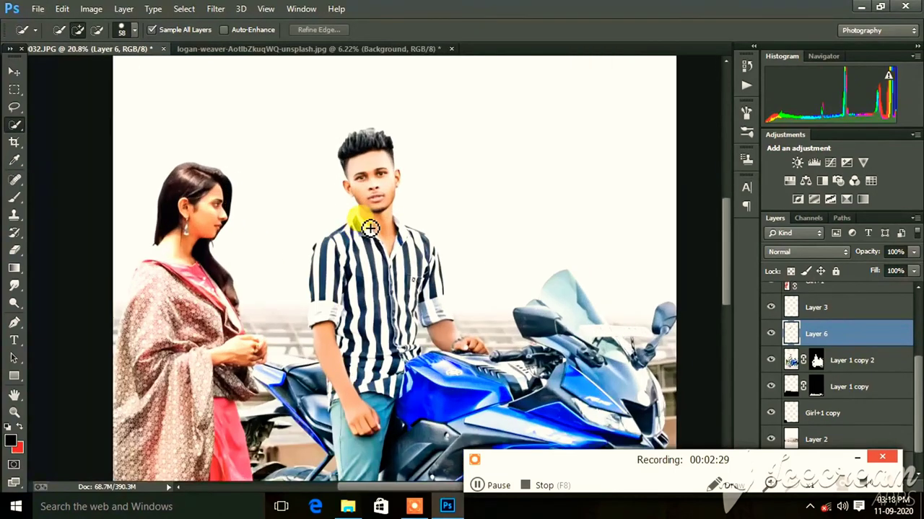
{"action": "scroll", "coordinate": [370, 228], "scroll_direction": "down", "scroll_amount": 3}
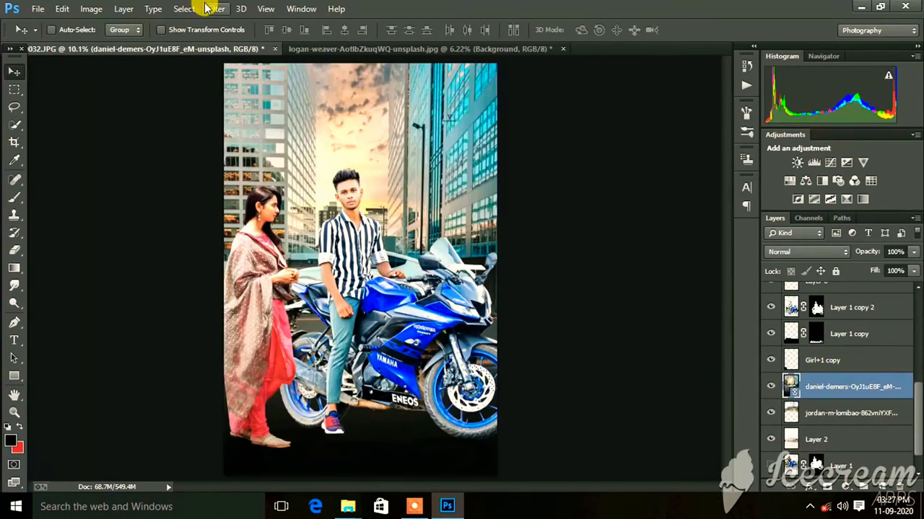
Blur the city backdrop with a roughly 29 px Tilt-Shift, sharp band at the photo's bottom
{"action": "left_click", "coordinate": [215, 8]}
{"action": "mouse_move", "coordinate": [222, 171]}
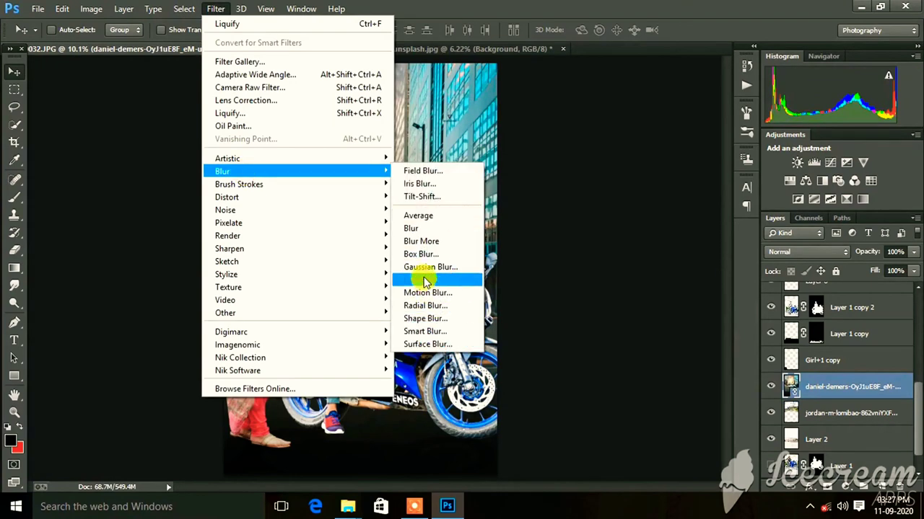
{"action": "left_click", "coordinate": [422, 196]}
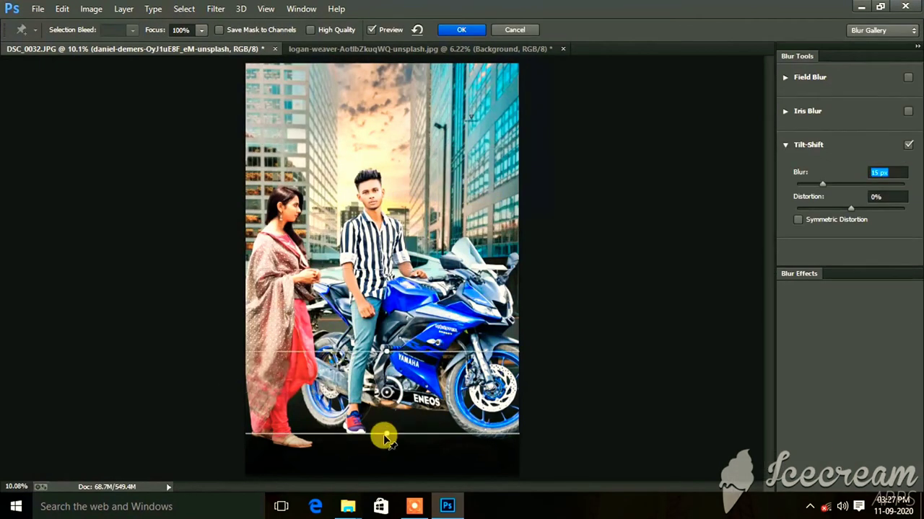
{"action": "left_click_drag", "start_coordinate": [386, 439], "coordinate": [390, 473]}
{"action": "left_click_drag", "start_coordinate": [822, 184], "coordinate": [834, 187]}
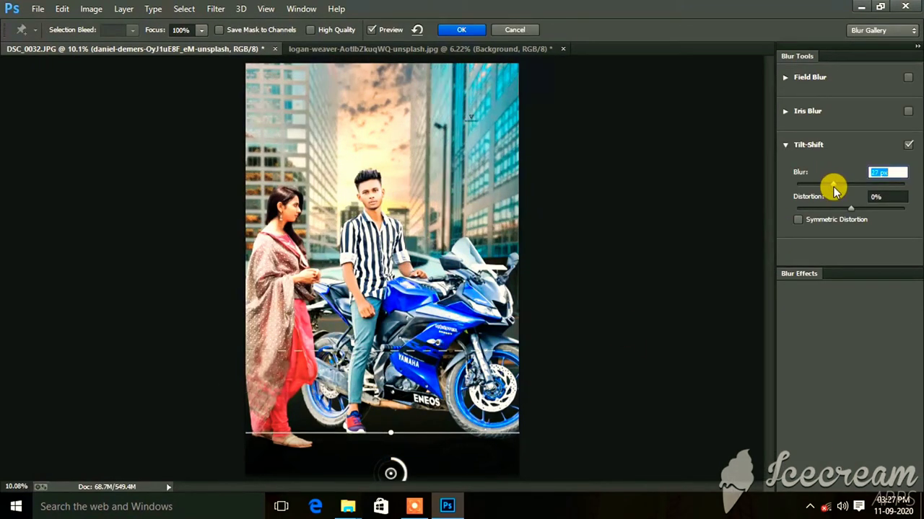
{"action": "left_click_drag", "start_coordinate": [406, 433], "coordinate": [405, 445]}
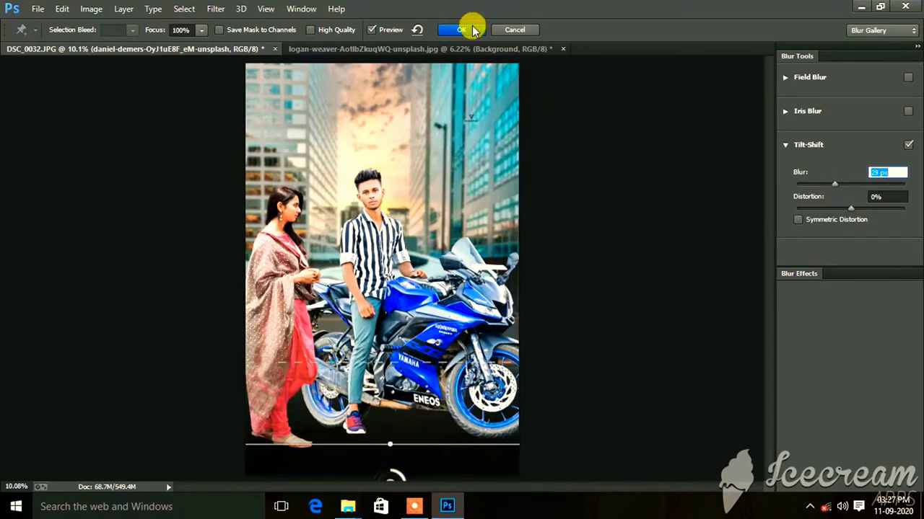
{"action": "key", "text": "Return"}
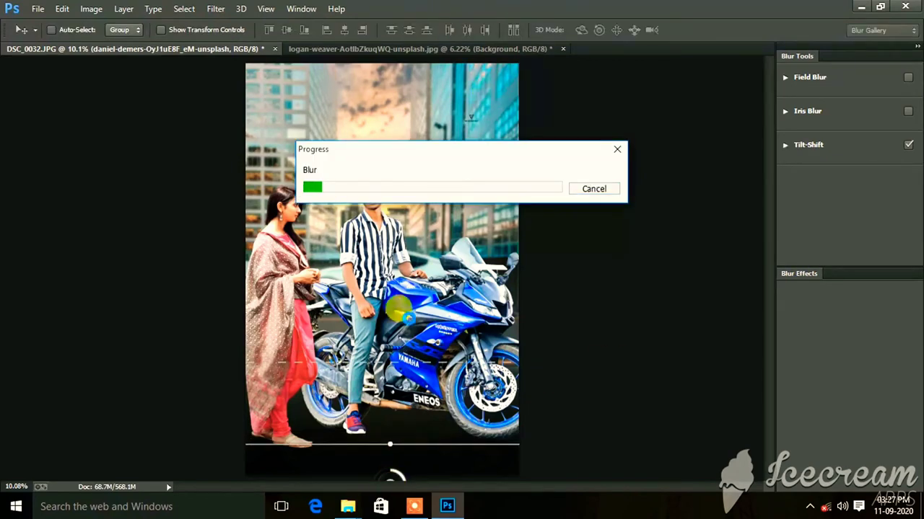
{"action": "scroll", "coordinate": [391, 192], "scroll_direction": "up", "scroll_amount": 2}
Delete the woman's Girl+1 layer and its faint Girl+1 copy
{"action": "scroll", "coordinate": [469, 151], "scroll_direction": "up", "scroll_amount": 1}
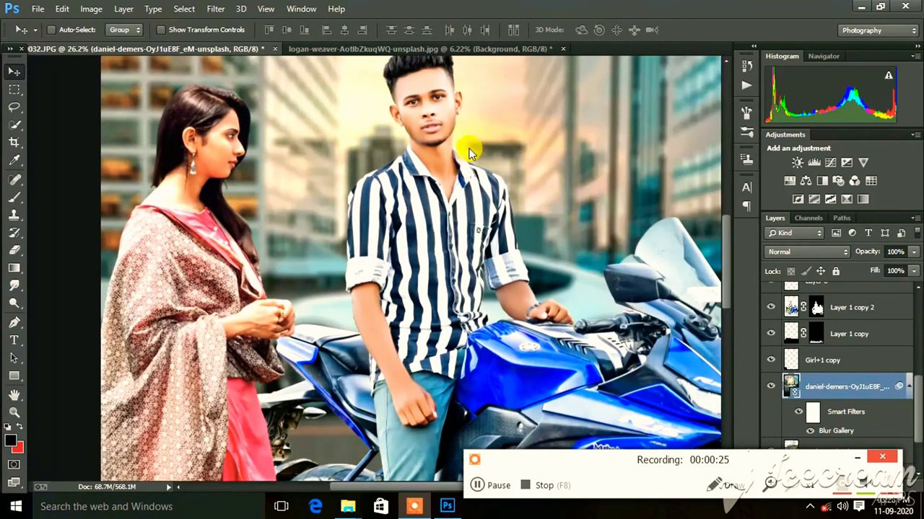
{"action": "scroll", "coordinate": [469, 152], "scroll_direction": "up", "scroll_amount": 1}
{"action": "scroll", "coordinate": [456, 158], "scroll_direction": "up", "scroll_amount": 1}
{"action": "scroll", "coordinate": [411, 166], "scroll_direction": "up", "scroll_amount": 1}
{"action": "scroll", "coordinate": [374, 171], "scroll_direction": "up", "scroll_amount": 2}
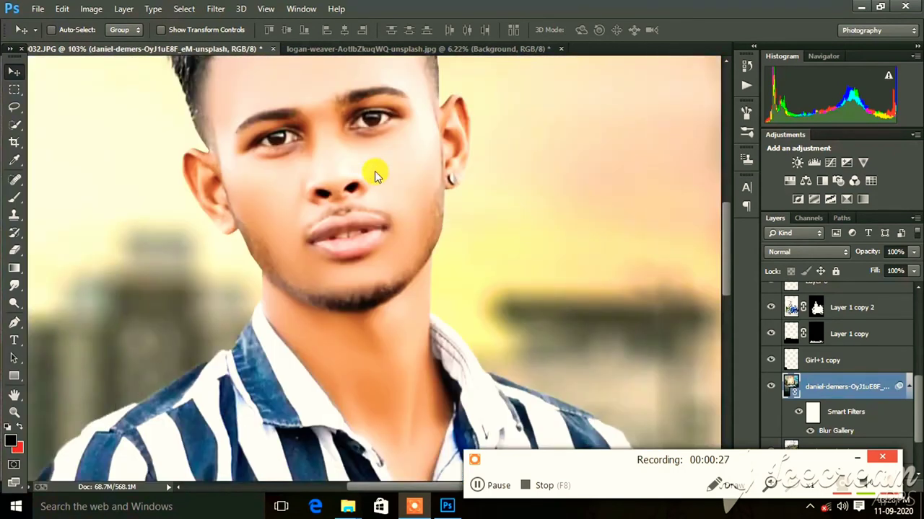
{"action": "scroll", "coordinate": [374, 171], "scroll_direction": "down", "scroll_amount": 2}
{"action": "scroll", "coordinate": [375, 171], "scroll_direction": "down", "scroll_amount": 2}
{"action": "scroll", "coordinate": [381, 173], "scroll_direction": "down", "scroll_amount": 2}
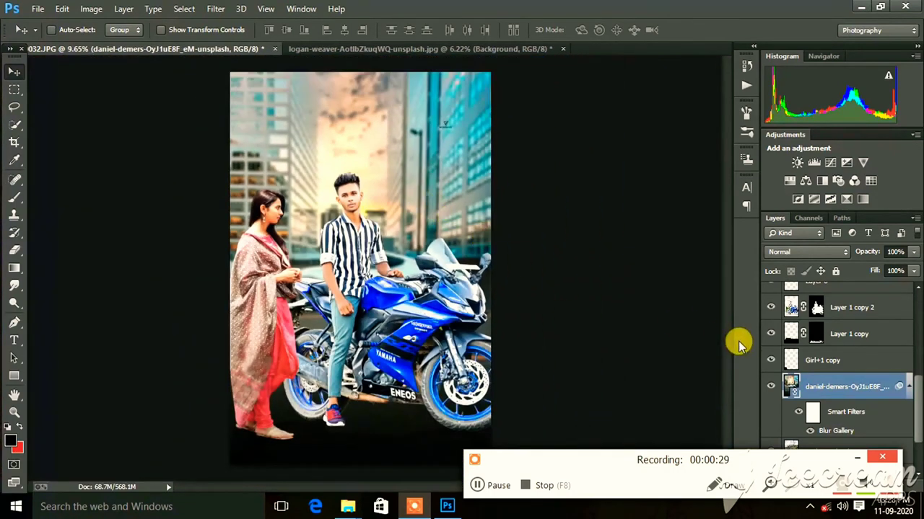
{"action": "scroll", "coordinate": [814, 337], "scroll_direction": "down", "scroll_amount": 2}
{"action": "scroll", "coordinate": [806, 375], "scroll_direction": "up", "scroll_amount": 5}
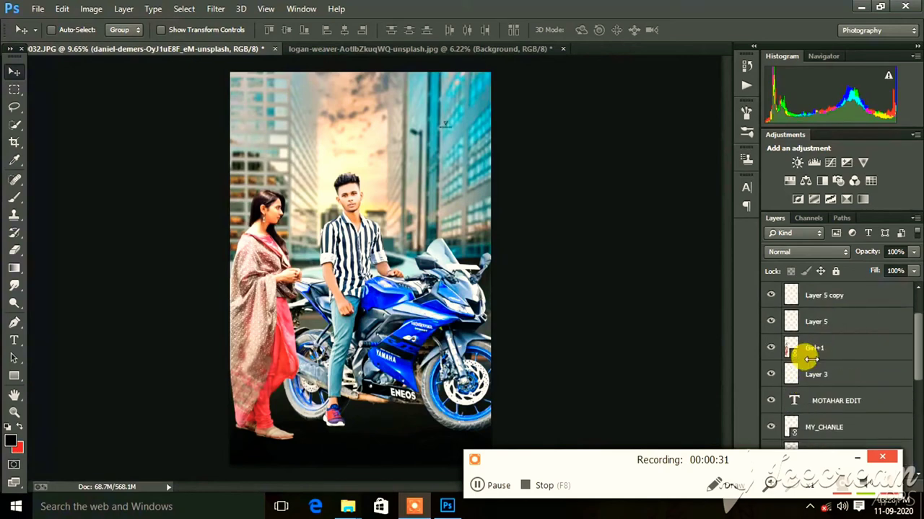
{"action": "left_click", "coordinate": [812, 351]}
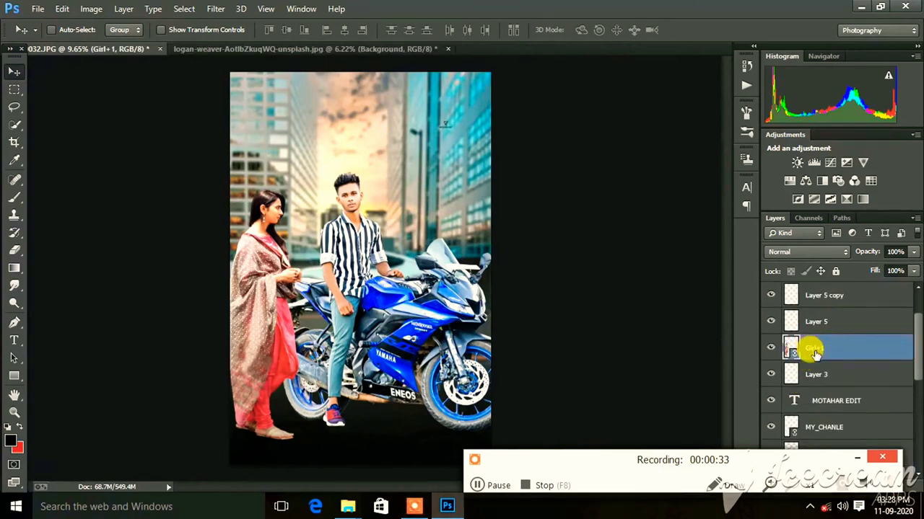
{"action": "key", "text": "Delete"}
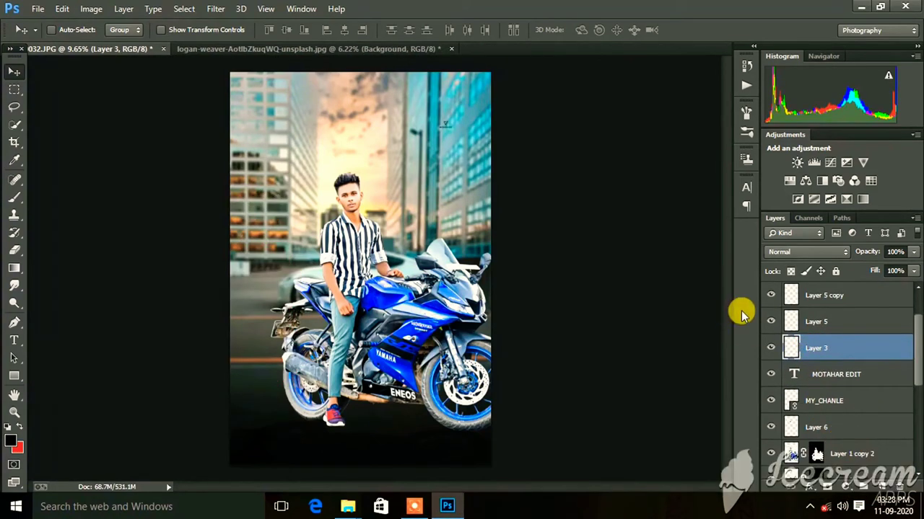
{"action": "scroll", "coordinate": [789, 350], "scroll_direction": "down", "scroll_amount": 4}
{"action": "scroll", "coordinate": [818, 388], "scroll_direction": "down", "scroll_amount": 5}
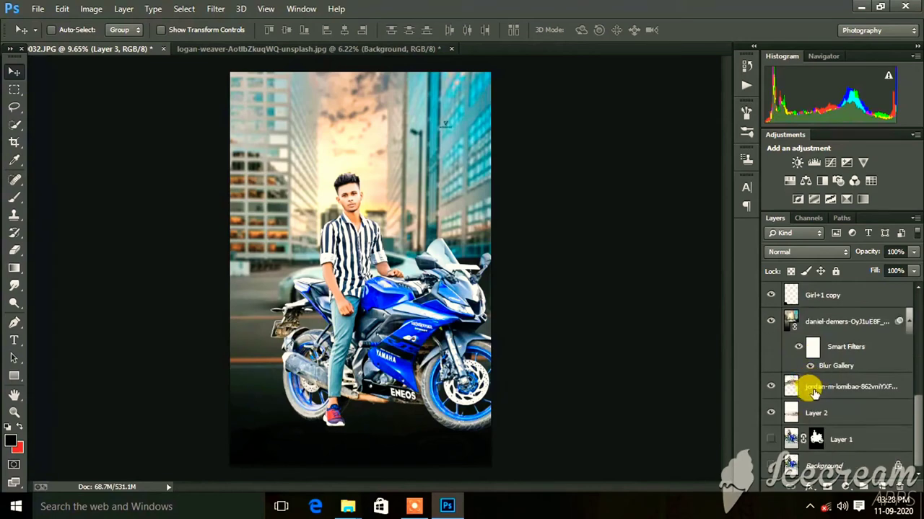
{"action": "scroll", "coordinate": [822, 415], "scroll_direction": "up", "scroll_amount": 2}
{"action": "left_click", "coordinate": [808, 349]}
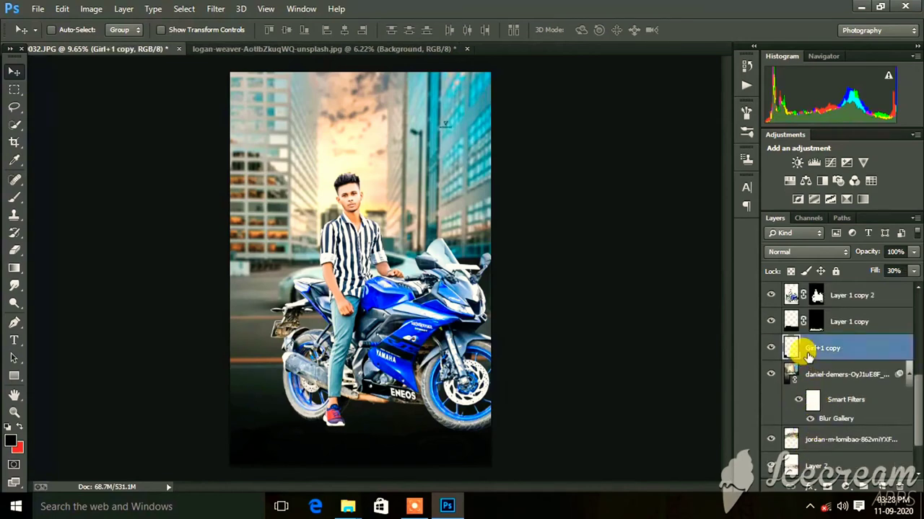
{"action": "key", "text": "Delete"}
Locate the shadow layers in the stack and delete Layer 5 copy 2
{"action": "scroll", "coordinate": [794, 317], "scroll_direction": "up", "scroll_amount": 4}
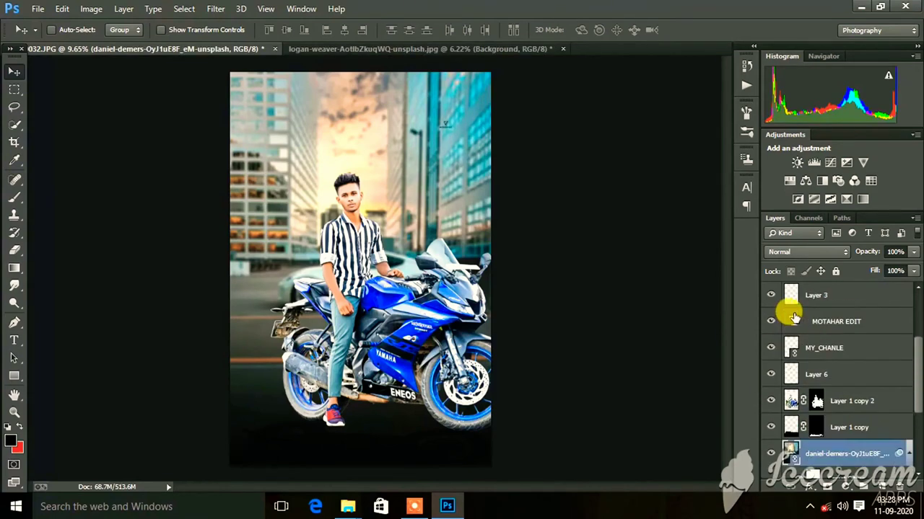
{"action": "left_click", "coordinate": [803, 348]}
{"action": "left_click", "coordinate": [776, 375]}
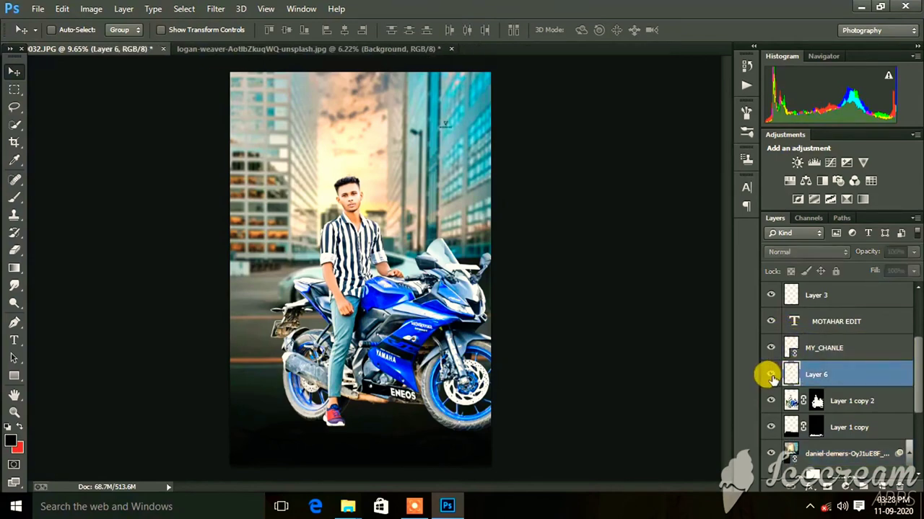
{"action": "scroll", "coordinate": [830, 348], "scroll_direction": "up", "scroll_amount": 2}
{"action": "scroll", "coordinate": [829, 348], "scroll_direction": "up", "scroll_amount": 1}
{"action": "left_click", "coordinate": [829, 348]}
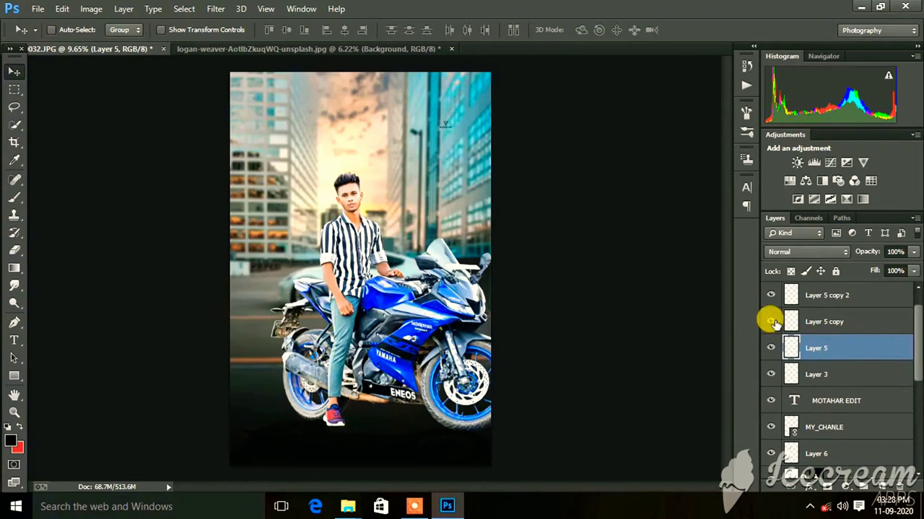
{"action": "scroll", "coordinate": [774, 298], "scroll_direction": "up", "scroll_amount": 1}
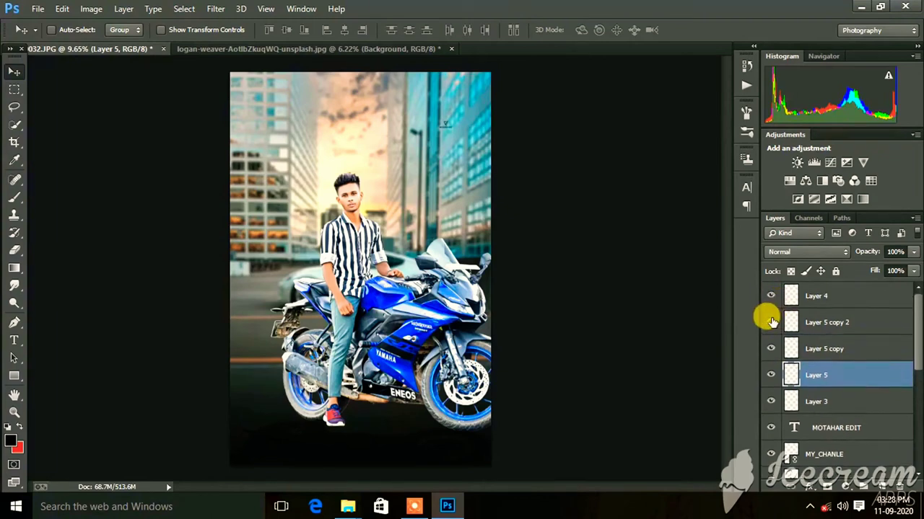
{"action": "left_click", "coordinate": [808, 325]}
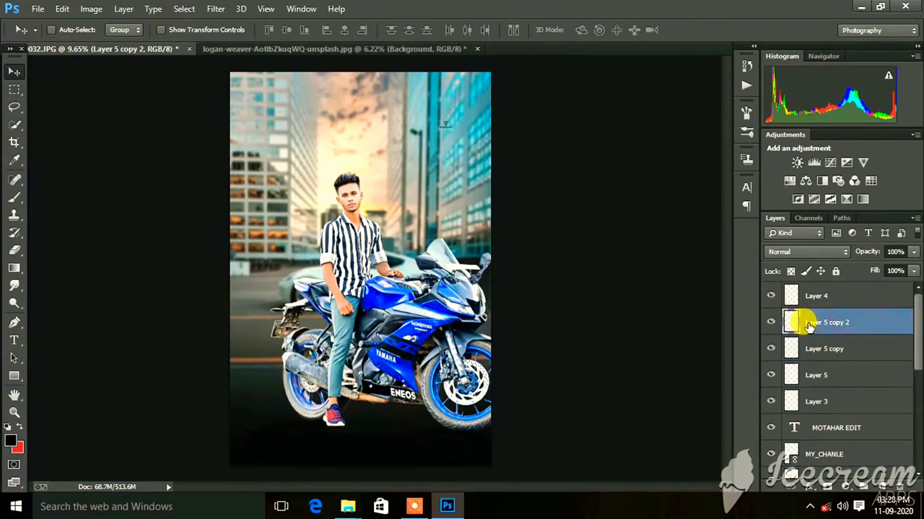
{"action": "key", "text": "Delete"}
Delete Layer 4, Layer 5 copy and Layer 5, leaving Layer 3 on top
{"action": "left_click", "coordinate": [792, 301]}
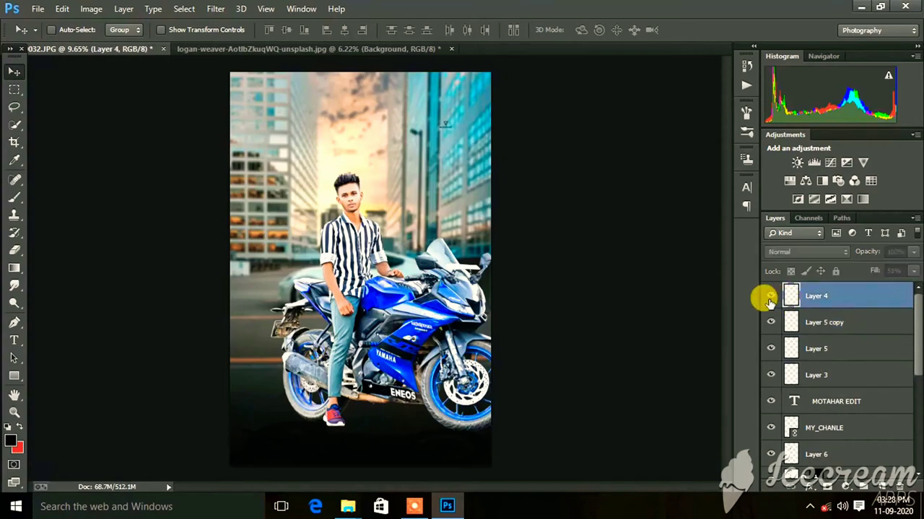
{"action": "key", "text": "Delete"}
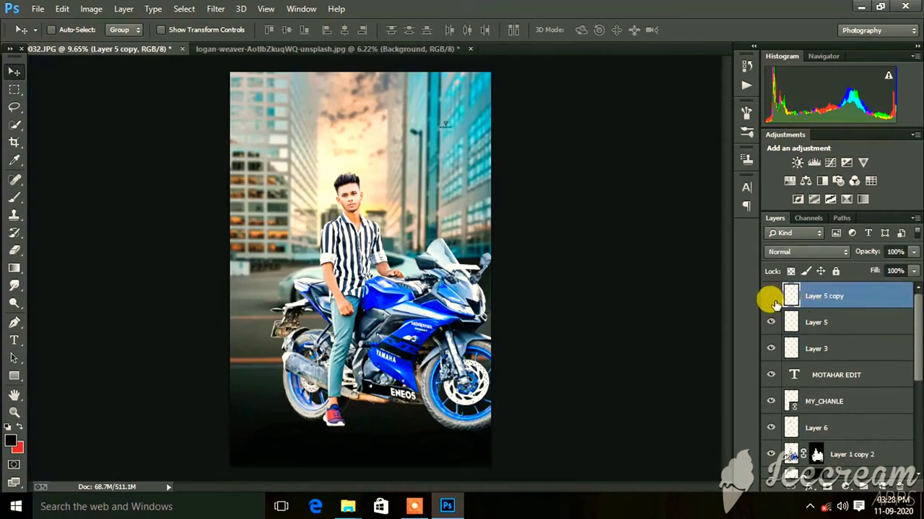
{"action": "key", "text": "Delete"}
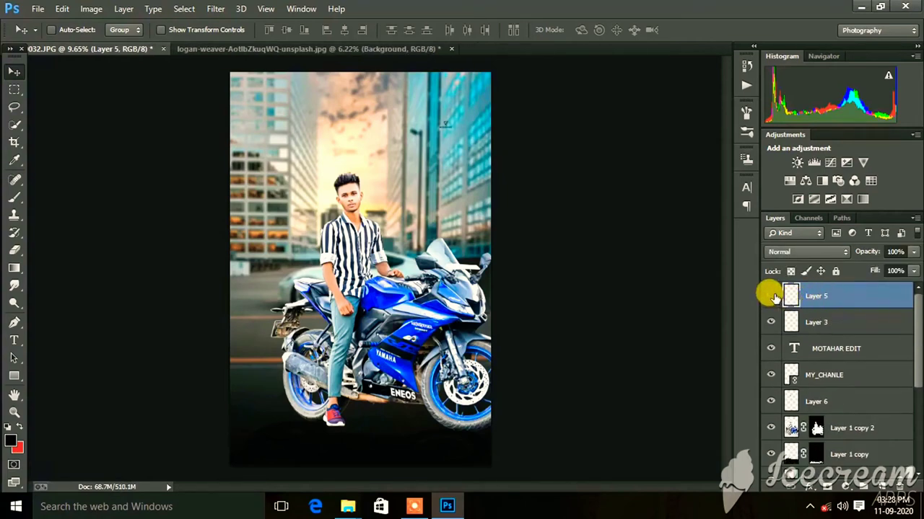
{"action": "key", "text": "Delete"}
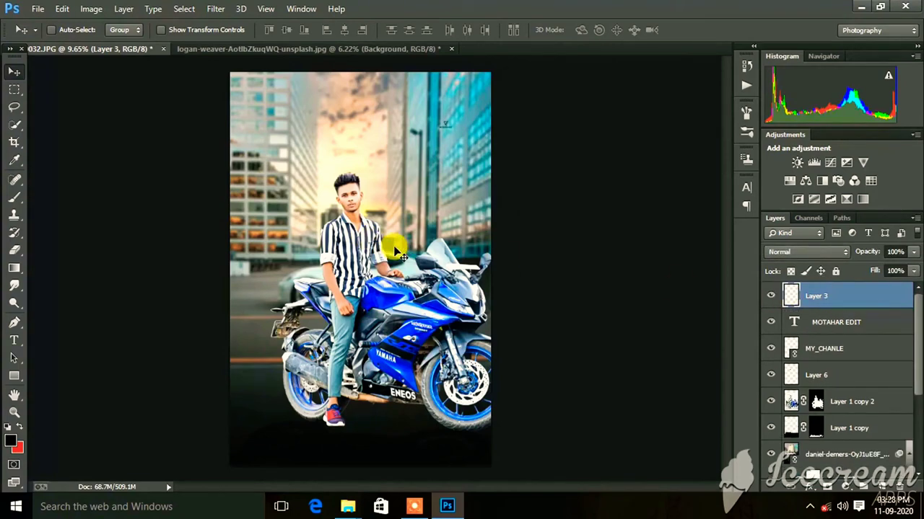
{"action": "scroll", "coordinate": [402, 256], "scroll_direction": "up", "scroll_amount": 2}
{"action": "scroll", "coordinate": [445, 258], "scroll_direction": "up", "scroll_amount": 2}
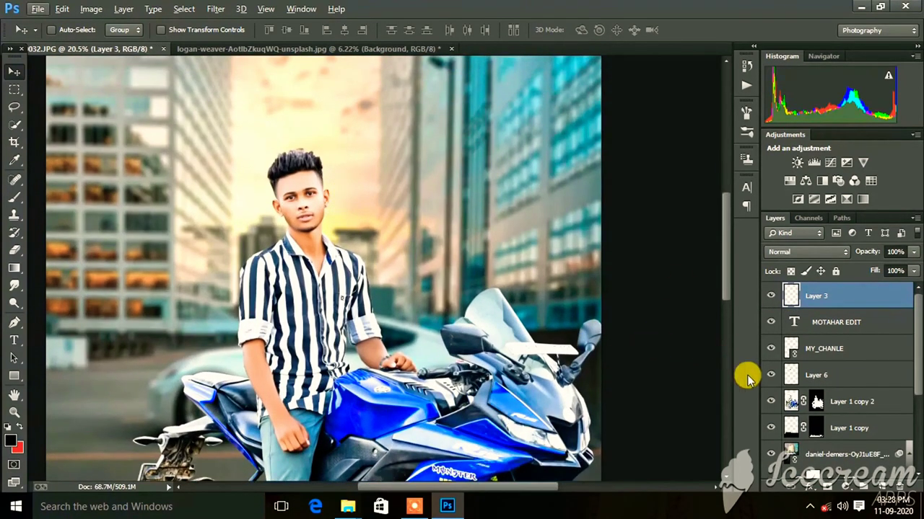
Open the bike layer, Layer 1 copy 2, in Camera Raw and zoom in on the motorbike
{"action": "left_click", "coordinate": [789, 404]}
{"action": "left_click", "coordinate": [220, 9]}
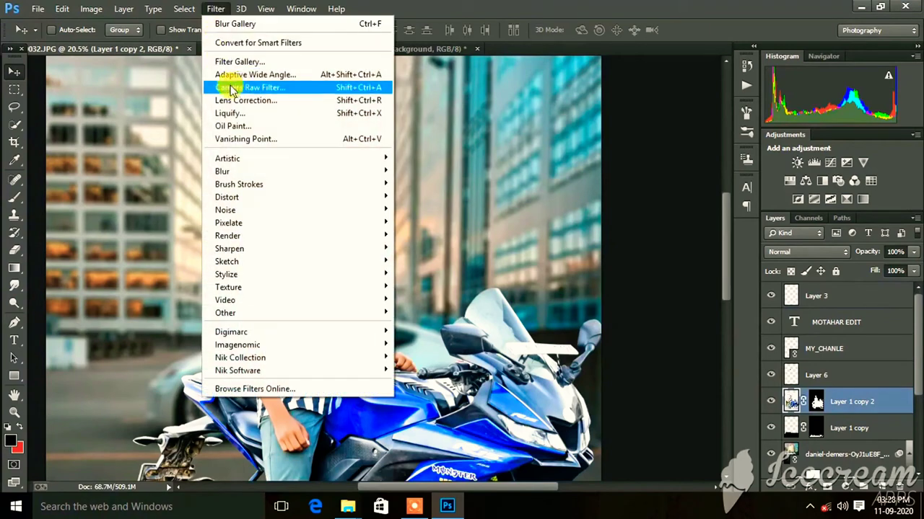
{"action": "left_click", "coordinate": [240, 86]}
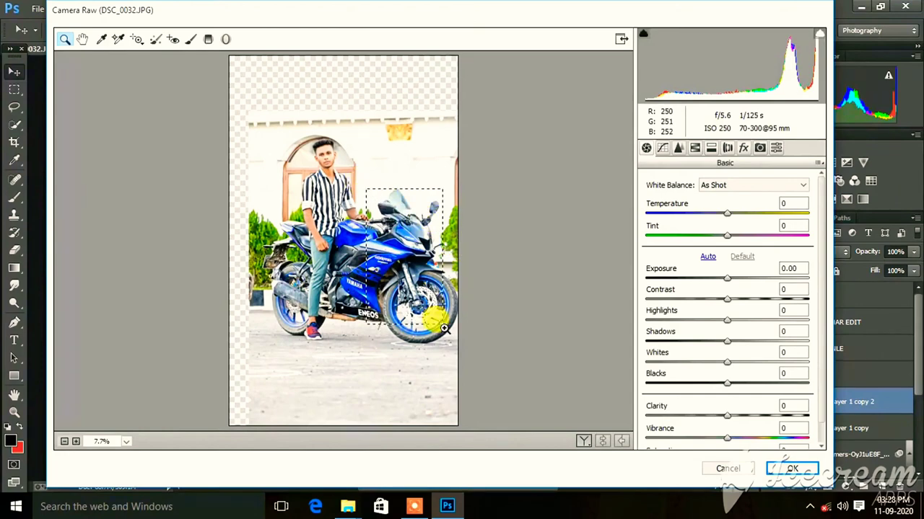
{"action": "left_click_drag", "start_coordinate": [249, 189], "coordinate": [451, 334]}
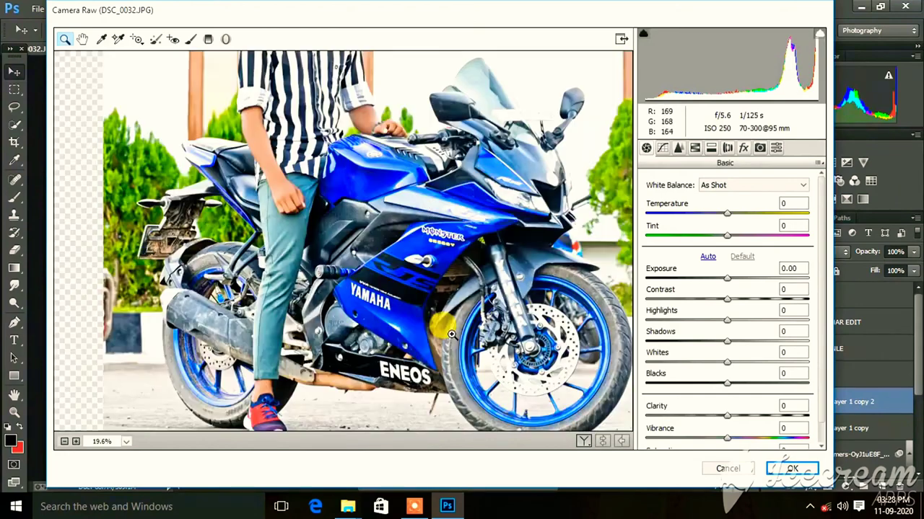
Brush a local adjustment (Clarity +56, Contrast -77, Saturation +17) over the blue bike
{"action": "left_click", "coordinate": [190, 40]}
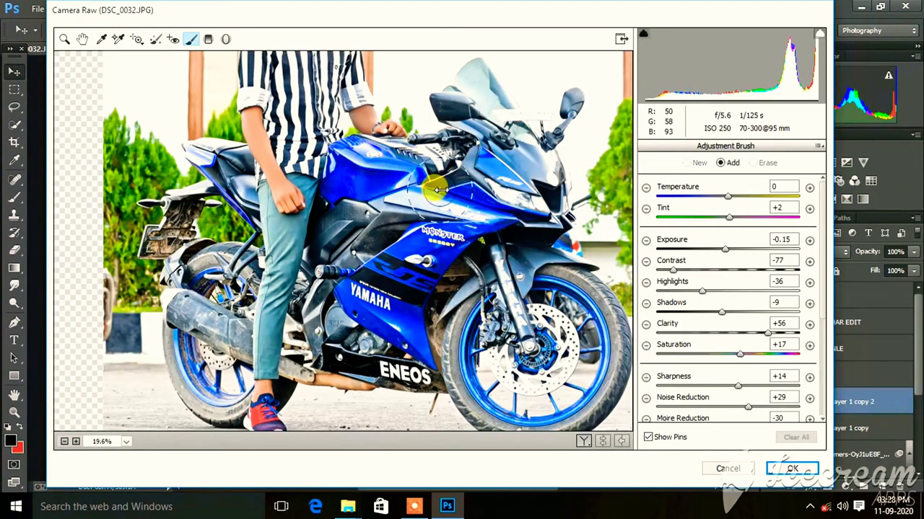
{"action": "left_click_drag", "start_coordinate": [458, 170], "coordinate": [363, 176]}
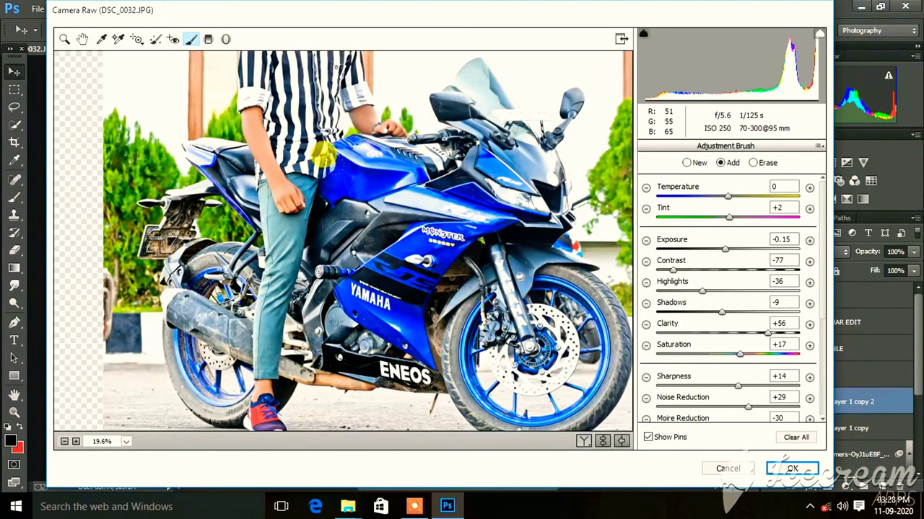
{"action": "mouse_move", "coordinate": [323, 153]}
{"action": "left_mouse_down"}
{"action": "mouse_move", "coordinate": [351, 329]}
{"action": "mouse_move", "coordinate": [150, 329]}
{"action": "mouse_move", "coordinate": [193, 272]}
{"action": "mouse_move", "coordinate": [202, 194]}
{"action": "mouse_move", "coordinate": [141, 208]}
{"action": "left_mouse_up"}
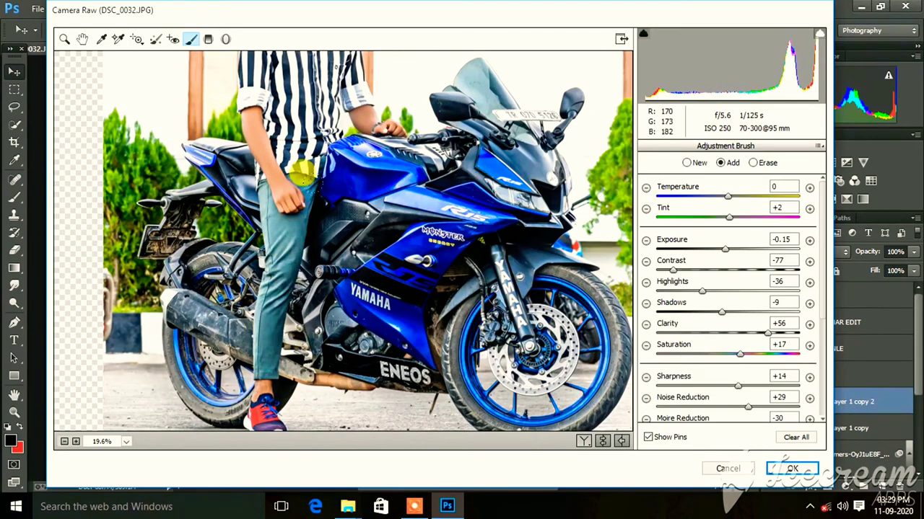
{"action": "mouse_move", "coordinate": [335, 311]}
{"action": "left_mouse_down"}
{"action": "mouse_move", "coordinate": [541, 320]}
{"action": "mouse_move", "coordinate": [609, 347]}
{"action": "mouse_move", "coordinate": [426, 80]}
{"action": "mouse_move", "coordinate": [319, 217]}
{"action": "left_mouse_up"}
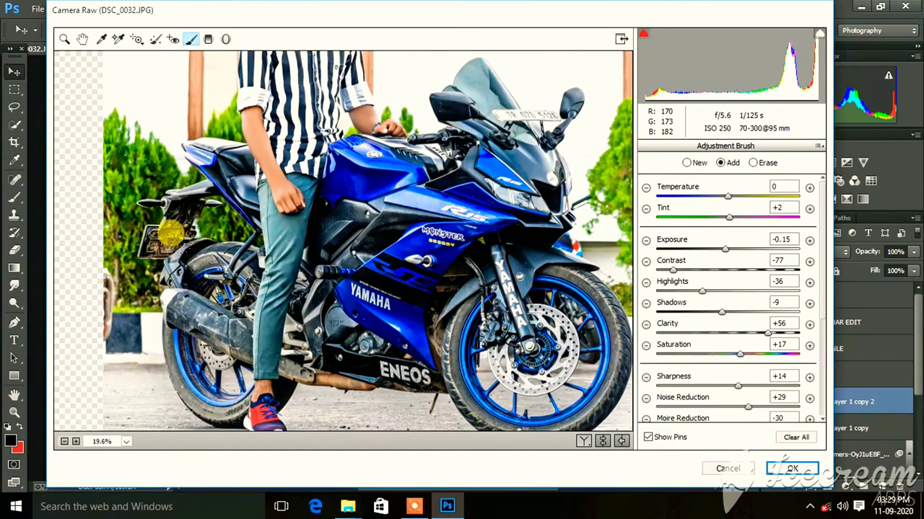
{"action": "left_click_drag", "start_coordinate": [405, 343], "coordinate": [720, 364]}
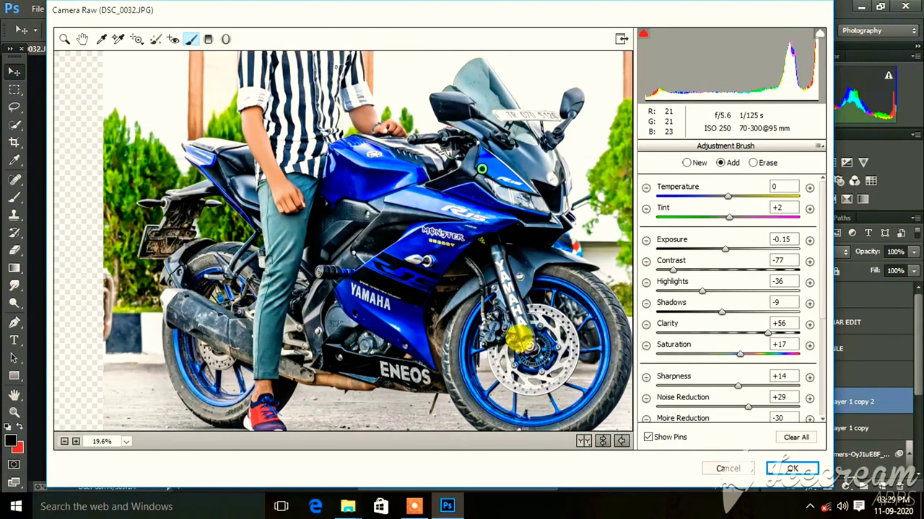
Compare before and after, lower the painted exposure slightly, and apply the Camera Raw edit
{"action": "key", "text": "q"}
{"action": "key", "text": "ctrl+minus"}
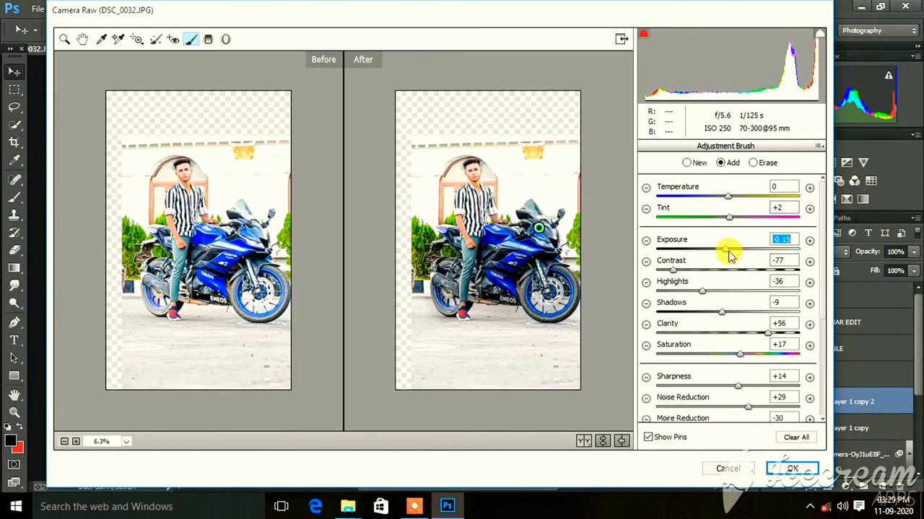
{"action": "left_click_drag", "start_coordinate": [725, 250], "coordinate": [719, 254]}
{"action": "left_click", "coordinate": [808, 473]}
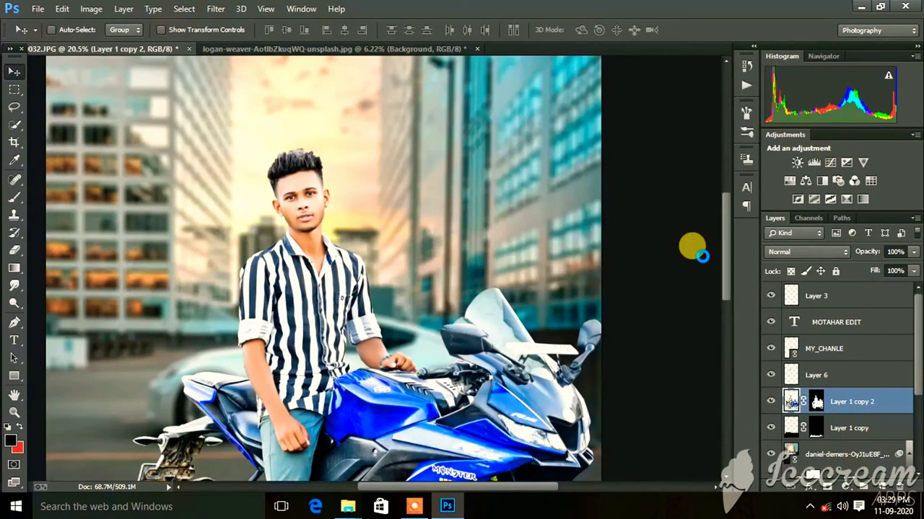
{"action": "left_click", "coordinate": [480, 485]}
{"action": "key", "text": "F7"}
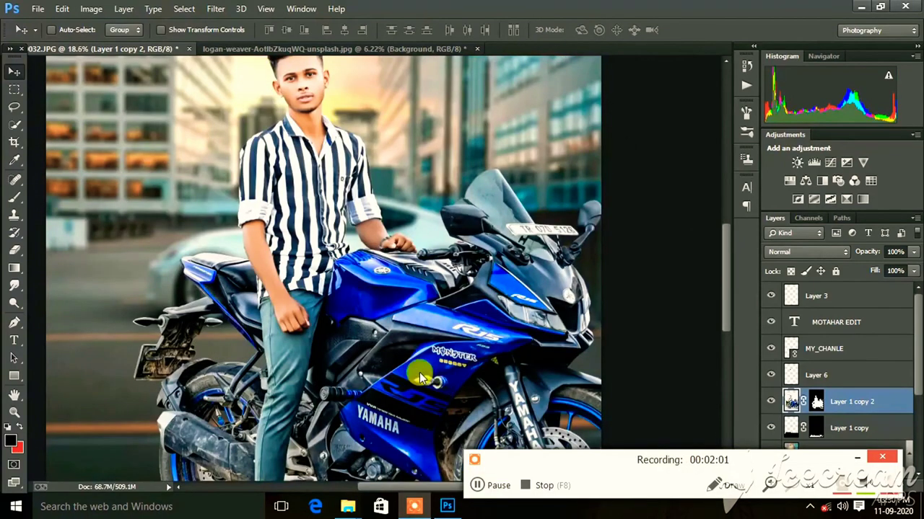
{"action": "key", "text": "ctrl+0"}
{"action": "scroll", "coordinate": [387, 367], "scroll_direction": "up", "scroll_amount": 3}
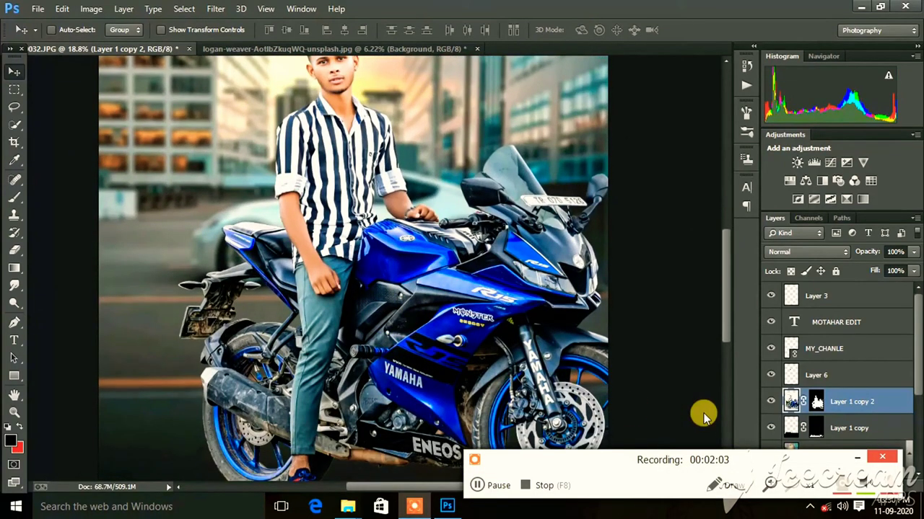
{"action": "scroll", "coordinate": [532, 366], "scroll_direction": "down", "scroll_amount": 3}
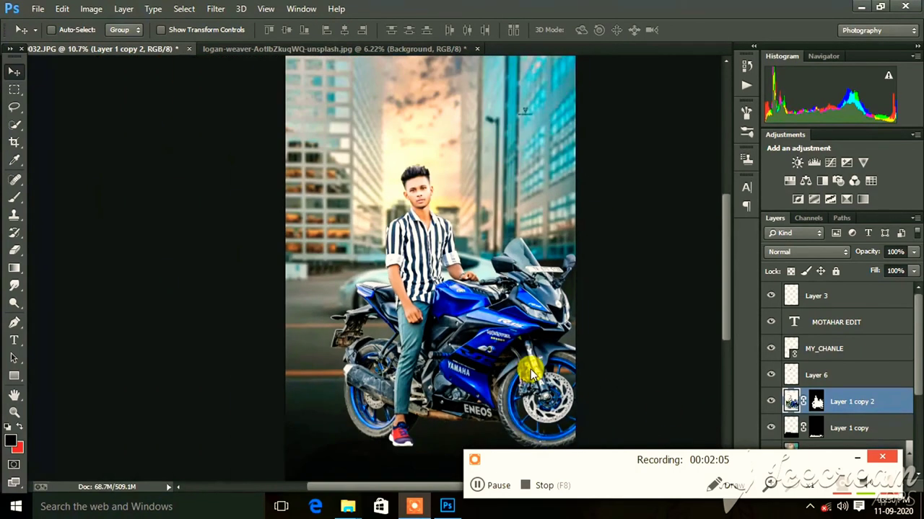
{"action": "scroll", "coordinate": [433, 260], "scroll_direction": "up", "scroll_amount": 2}
{"action": "scroll", "coordinate": [463, 313], "scroll_direction": "up", "scroll_amount": 2}
{"action": "scroll", "coordinate": [469, 332], "scroll_direction": "down", "scroll_amount": 3}
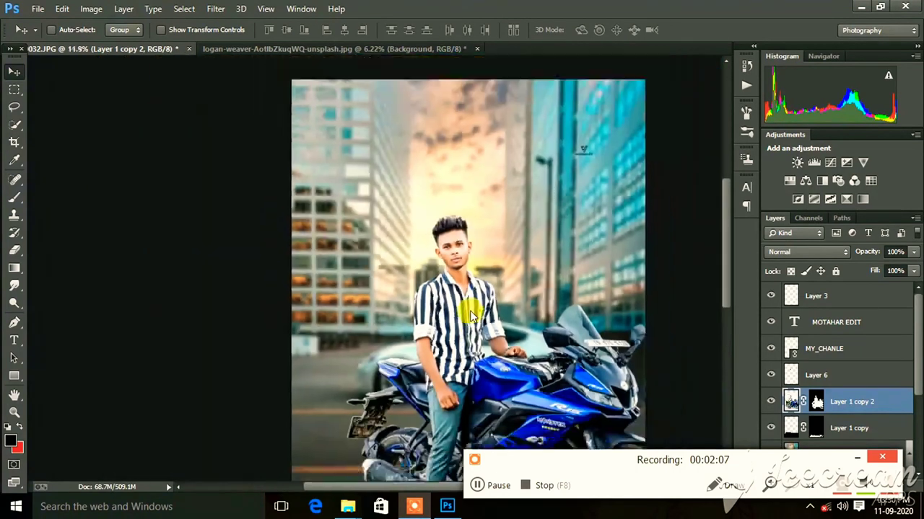
{"action": "scroll", "coordinate": [474, 371], "scroll_direction": "down", "scroll_amount": 1}
{"action": "scroll", "coordinate": [474, 372], "scroll_direction": "down", "scroll_amount": 1}
{"action": "scroll", "coordinate": [498, 348], "scroll_direction": "down", "scroll_amount": 1}
{"action": "scroll", "coordinate": [498, 358], "scroll_direction": "down", "scroll_amount": 1}
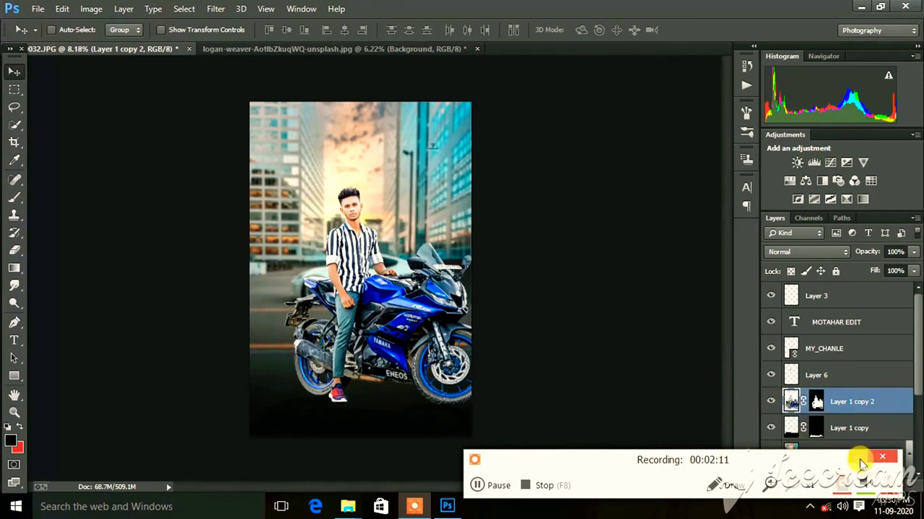
On a new layer, paint black along the image bottom with a 1842 px soft brush
{"action": "left_click", "coordinate": [875, 488]}
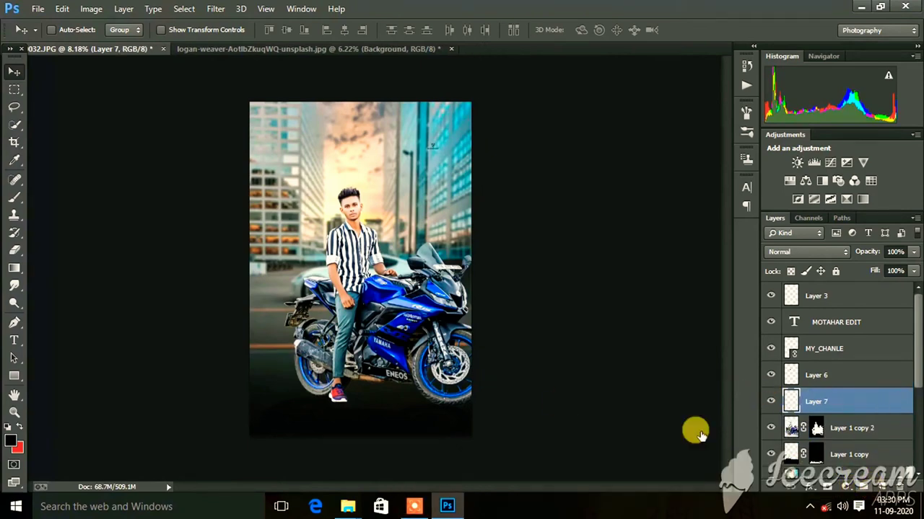
{"action": "left_click", "coordinate": [14, 196]}
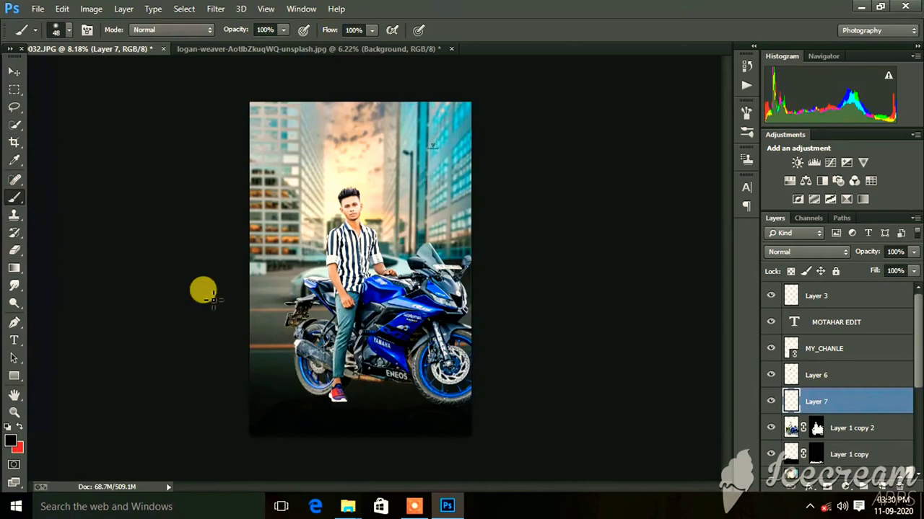
{"action": "right_click", "coordinate": [310, 245]}
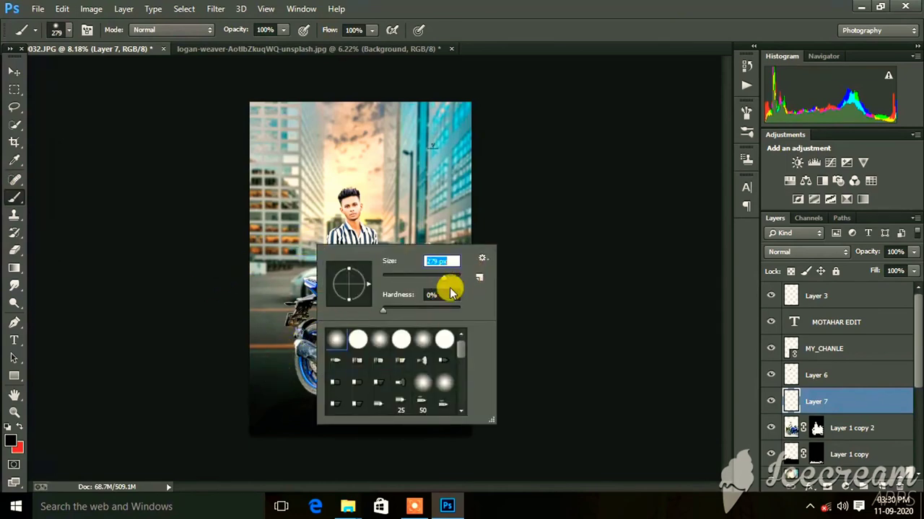
{"action": "left_click_drag", "start_coordinate": [454, 283], "coordinate": [462, 281]}
{"action": "left_click_drag", "start_coordinate": [212, 363], "coordinate": [459, 378]}
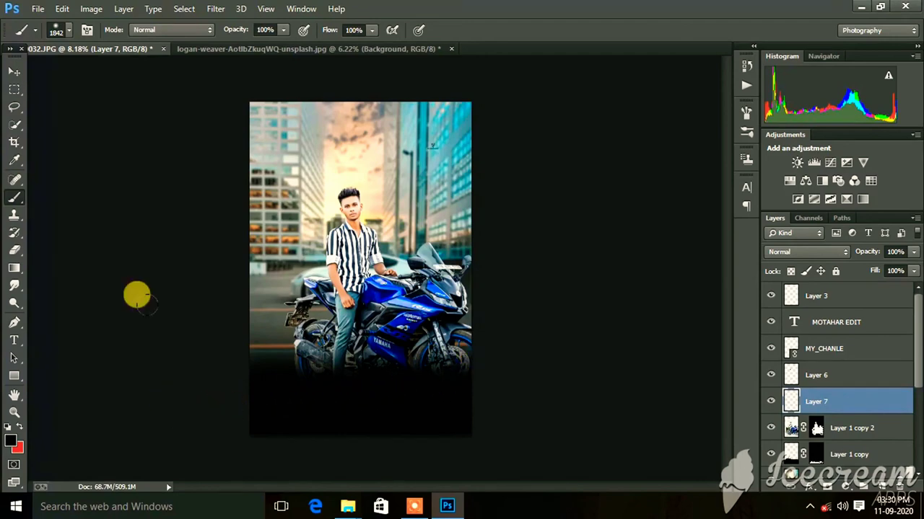
Free-transform the black paint layer larger and shift it lower
{"action": "left_click", "coordinate": [14, 72]}
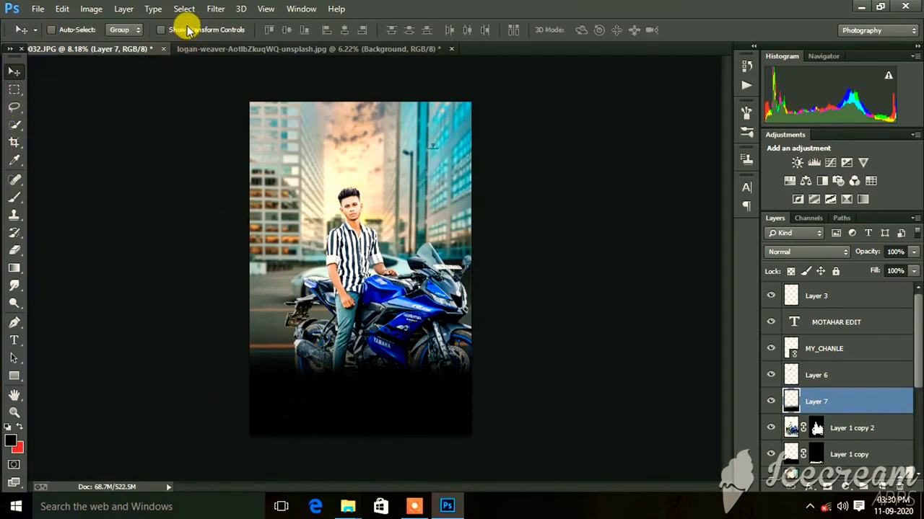
{"action": "left_click", "coordinate": [188, 30]}
{"action": "mouse_move", "coordinate": [250, 293]}
{"action": "left_mouse_down"}
{"action": "mouse_move", "coordinate": [239, 305]}
{"action": "mouse_move", "coordinate": [190, 230]}
{"action": "left_mouse_up"}
{"action": "left_click_drag", "start_coordinate": [412, 387], "coordinate": [440, 429]}
Set the dark layer's blend mode to Soft Light and commit the transform
{"action": "left_click", "coordinate": [823, 252]}
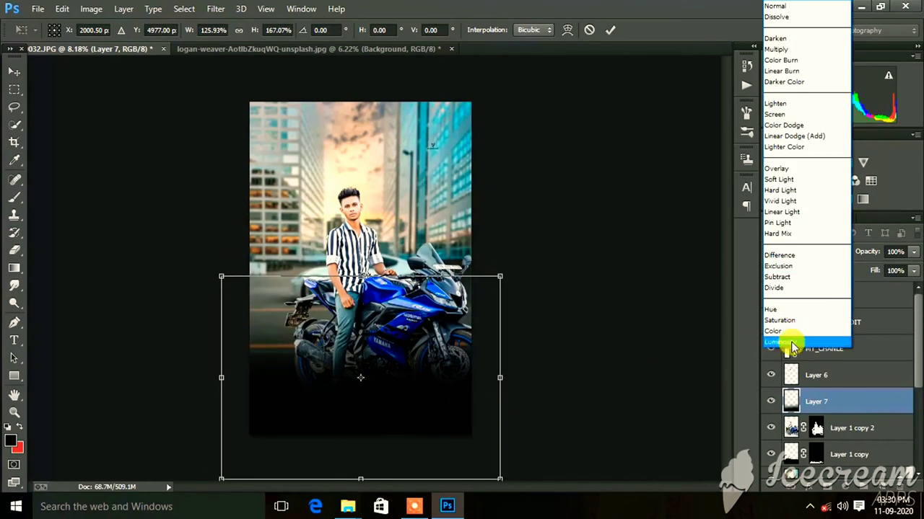
{"action": "left_click", "coordinate": [791, 347]}
{"action": "scroll", "coordinate": [779, 254], "scroll_direction": "up", "scroll_amount": 2}
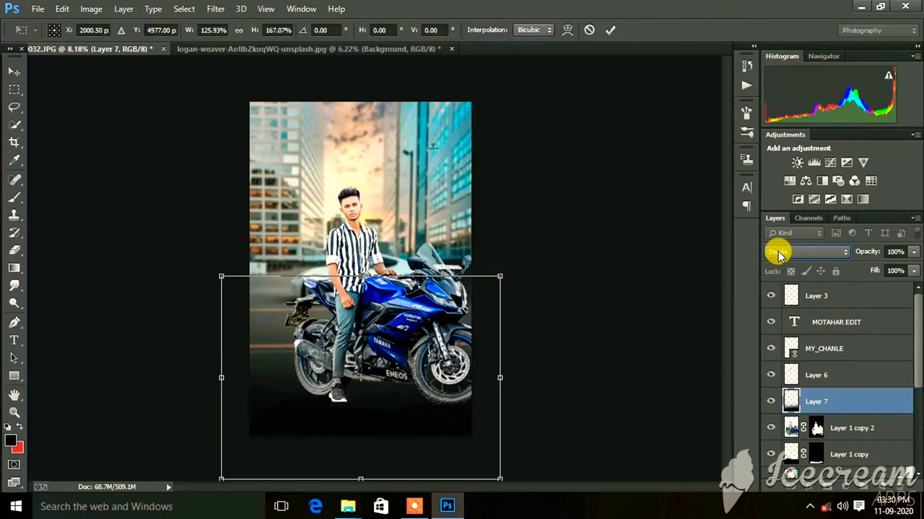
{"action": "scroll", "coordinate": [780, 254], "scroll_direction": "up", "scroll_amount": 3}
{"action": "scroll", "coordinate": [777, 256], "scroll_direction": "up", "scroll_amount": 1}
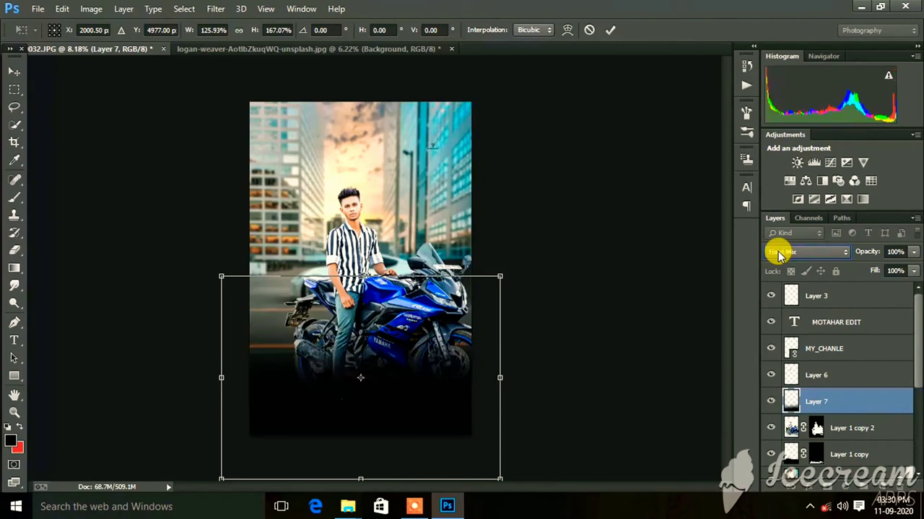
{"action": "scroll", "coordinate": [777, 257], "scroll_direction": "up", "scroll_amount": 1}
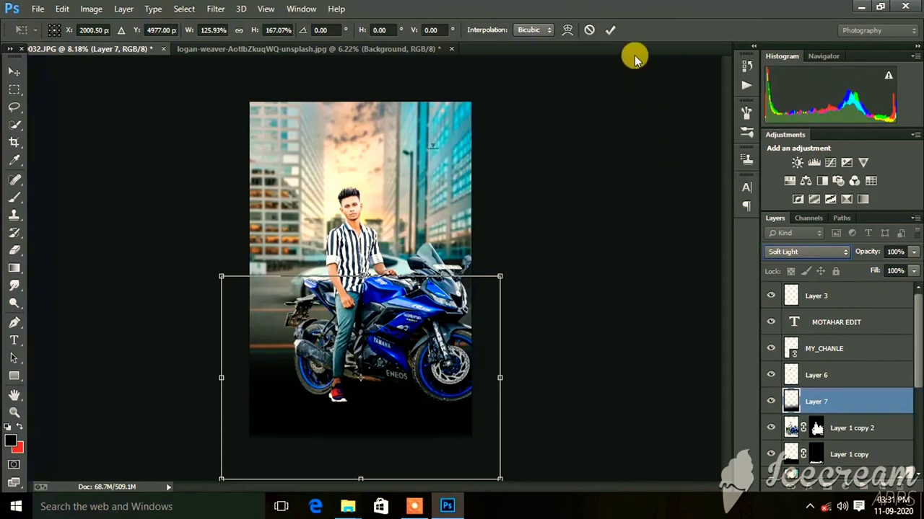
{"action": "left_click", "coordinate": [612, 34]}
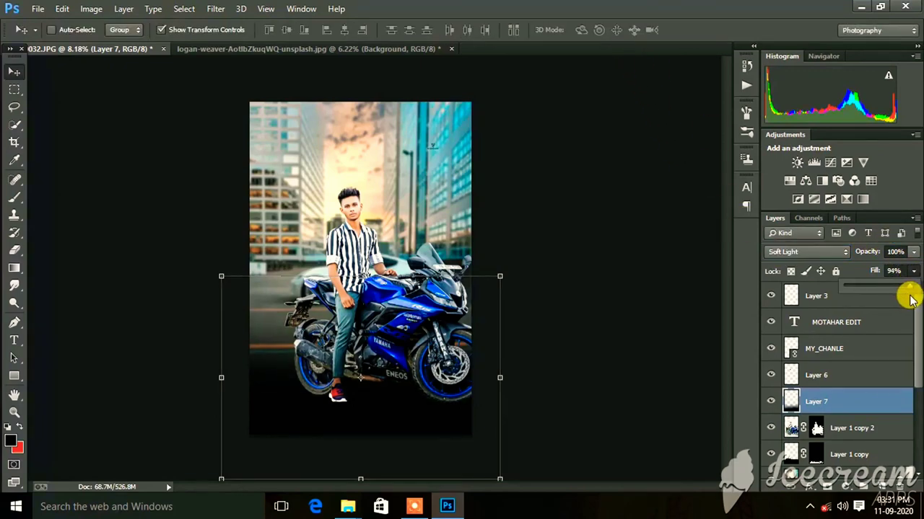
Turn off Show Transform Controls and zoom in and out to review the composite
{"action": "left_click", "coordinate": [177, 32]}
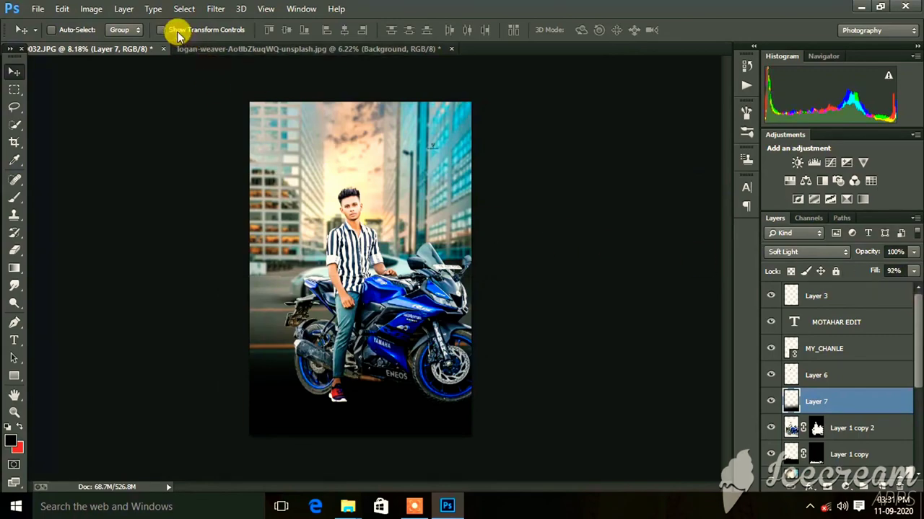
{"action": "key", "text": "ctrl+plus"}
{"action": "key", "text": "ctrl+plus"}
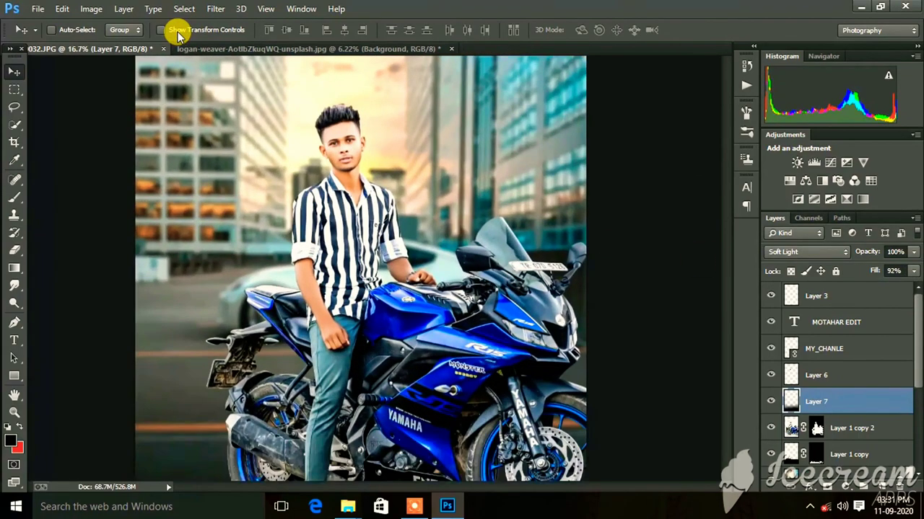
{"action": "key", "text": "ctrl+minus"}
{"action": "key", "text": "ctrl+minus"}
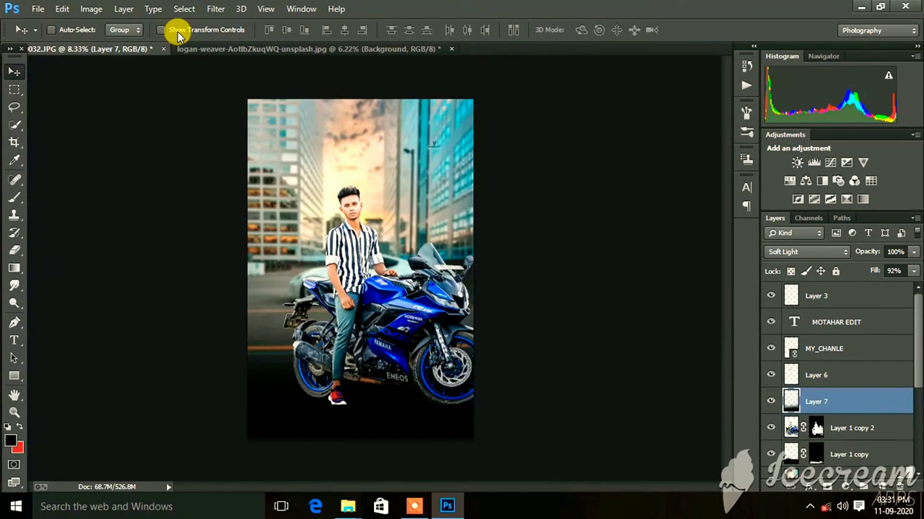
{"action": "key", "text": "ctrl+plus"}
{"action": "key", "text": "ctrl+plus"}
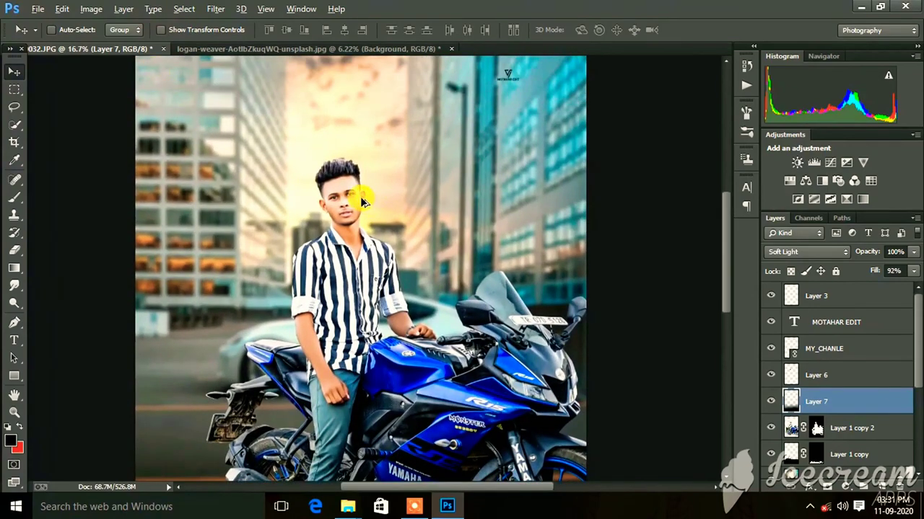
Lower the vignette layer's Fill to 92%
{"action": "scroll", "coordinate": [364, 202], "scroll_direction": "up", "scroll_amount": 2}
{"action": "scroll", "coordinate": [357, 194], "scroll_direction": "up", "scroll_amount": 2}
{"action": "scroll", "coordinate": [324, 206], "scroll_direction": "up", "scroll_amount": 1}
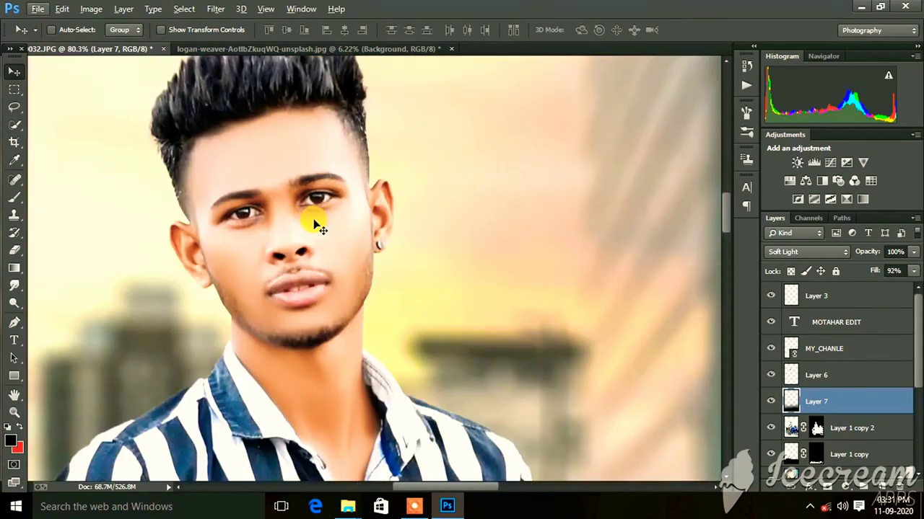
{"action": "scroll", "coordinate": [313, 220], "scroll_direction": "down", "scroll_amount": 3}
{"action": "scroll", "coordinate": [322, 218], "scroll_direction": "down", "scroll_amount": 2}
{"action": "scroll", "coordinate": [326, 227], "scroll_direction": "down", "scroll_amount": 2}
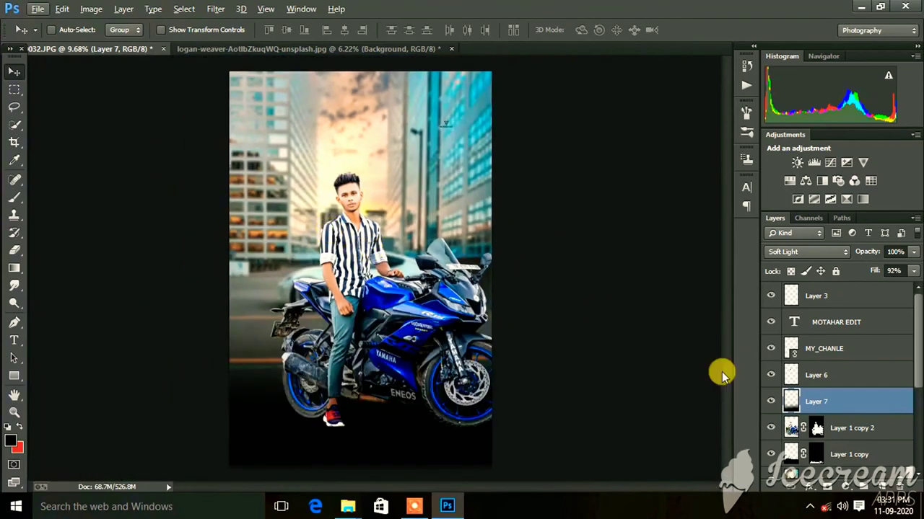
{"action": "left_click", "coordinate": [413, 507]}
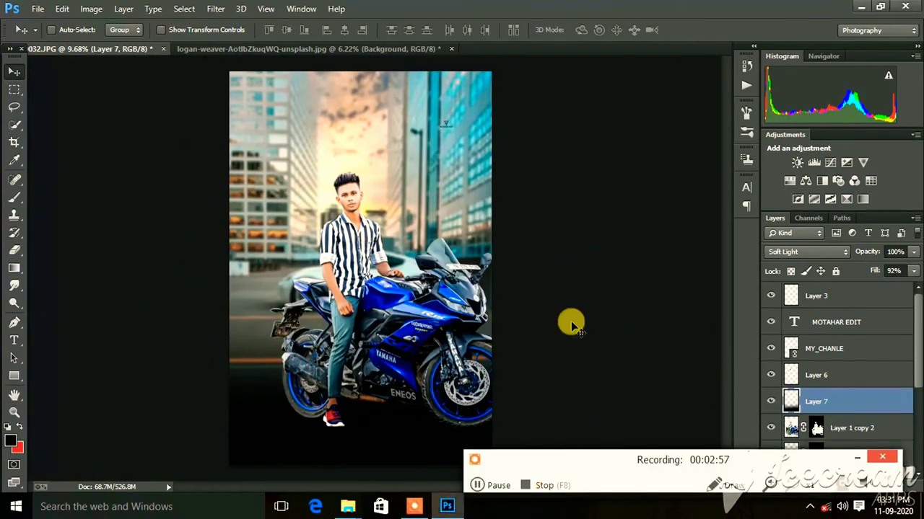